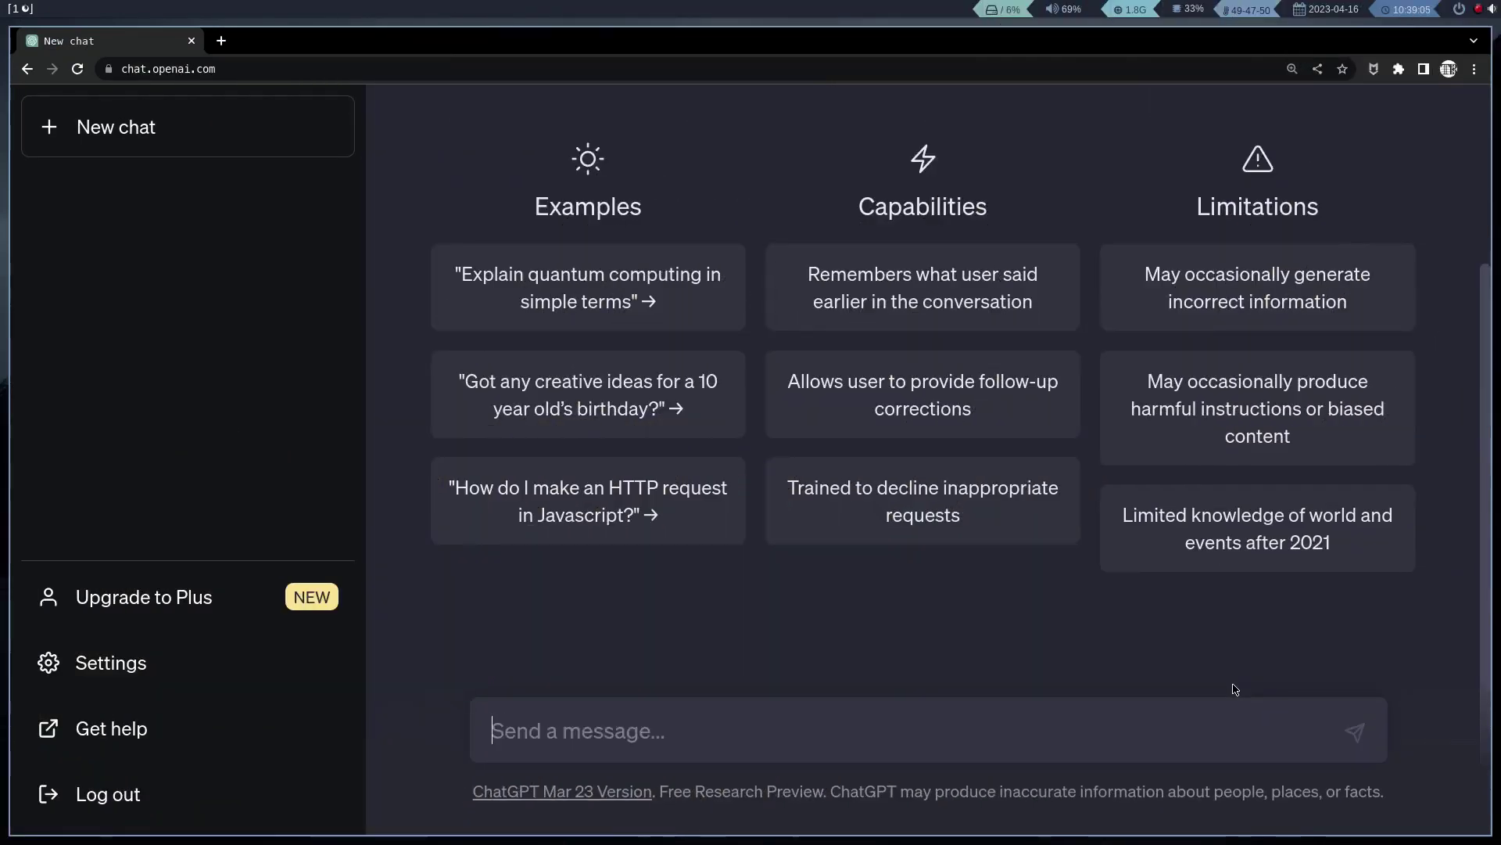
Step: Ask ChatGPT how to write a simple i3blocks script that reports the battery level
text(How)
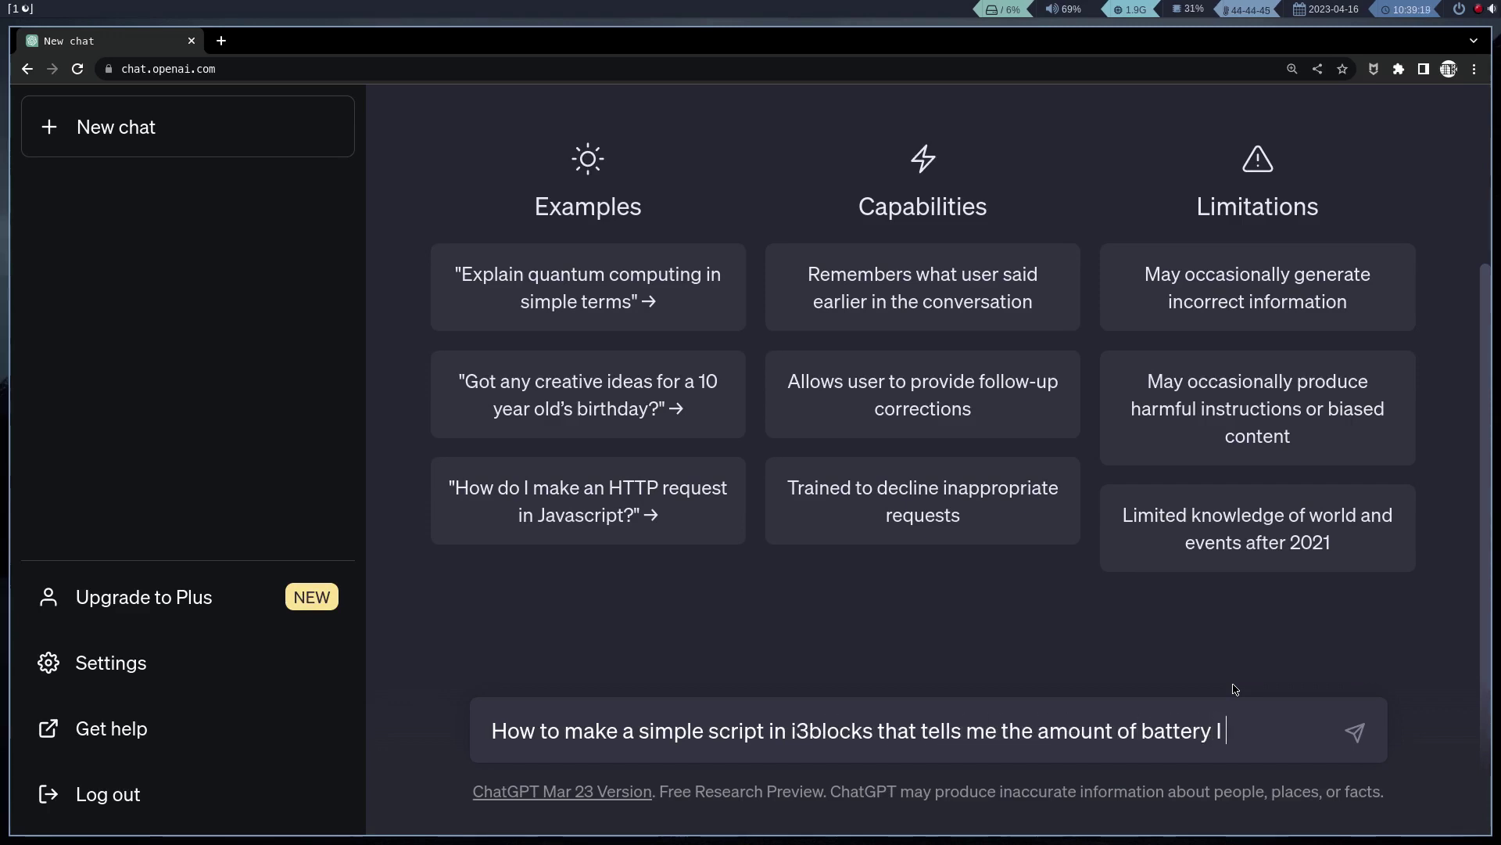
text(have)
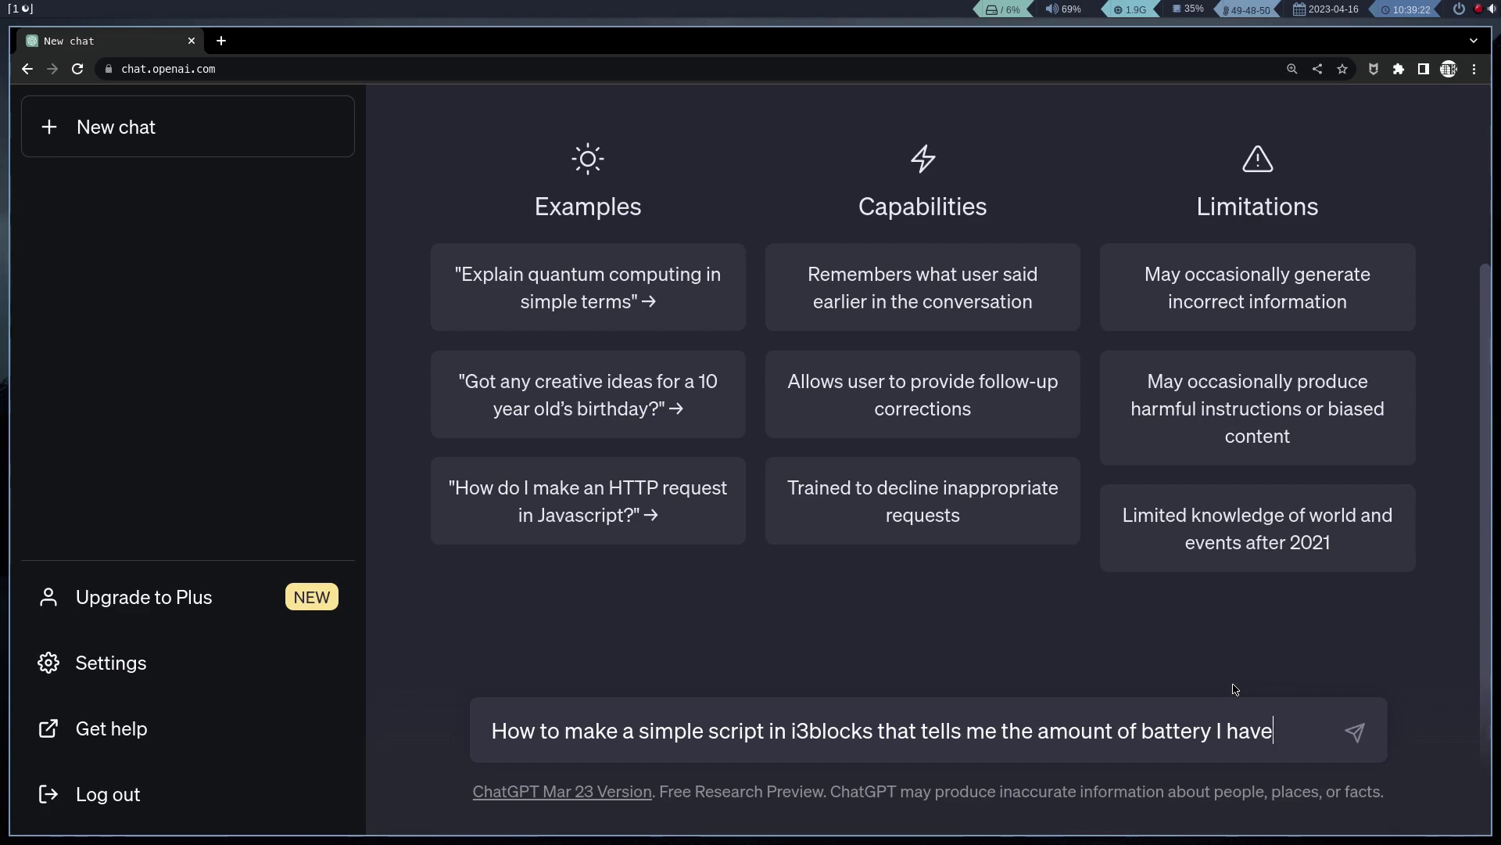
key(Return)
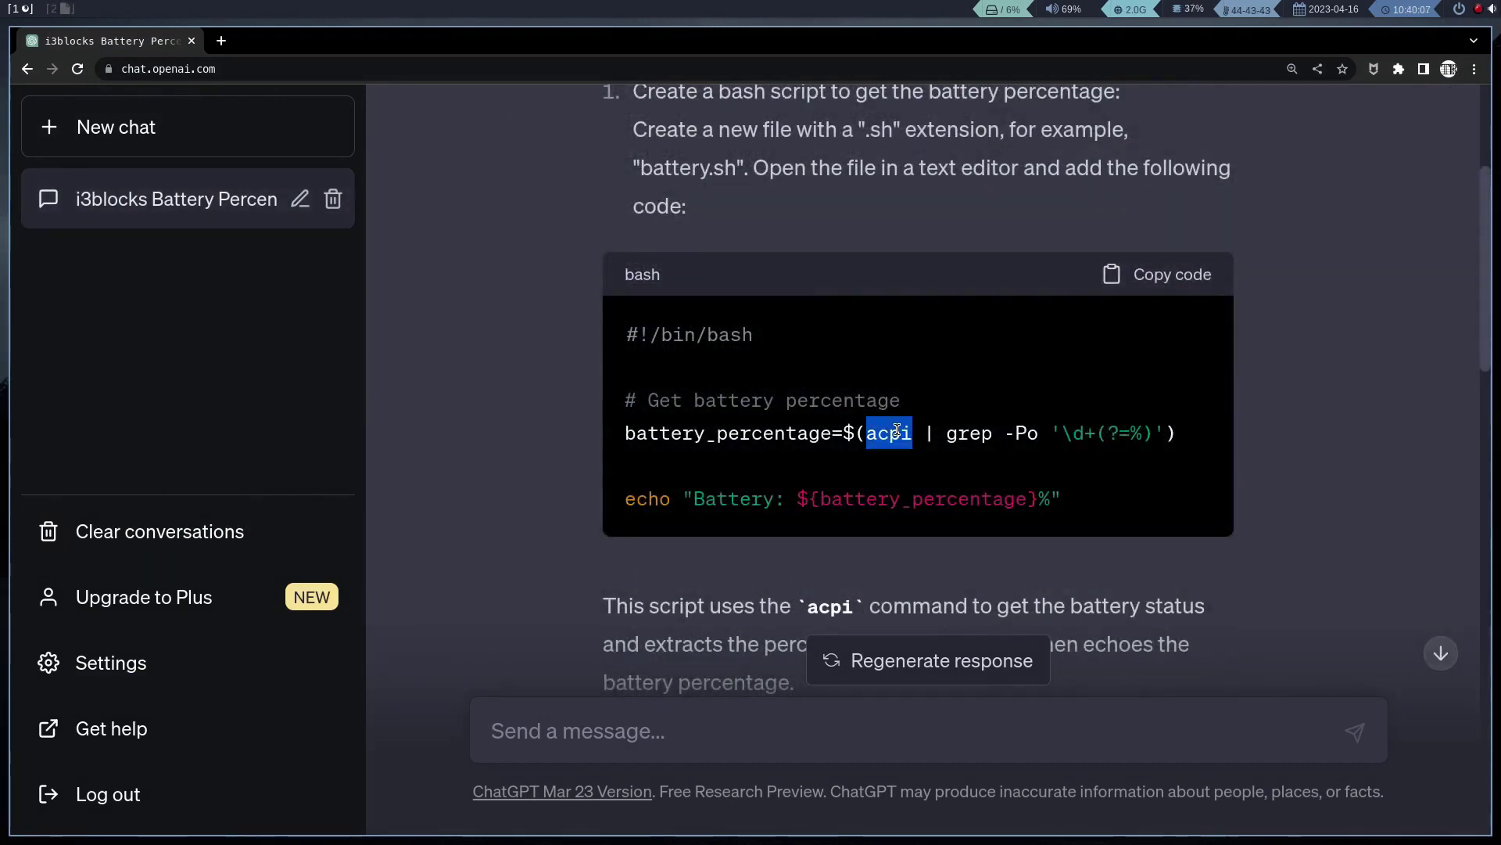
Step: Ask ChatGPT for a version without acpi, then select the BAT0 path in its new script
scroll(960, 415, down, 2)
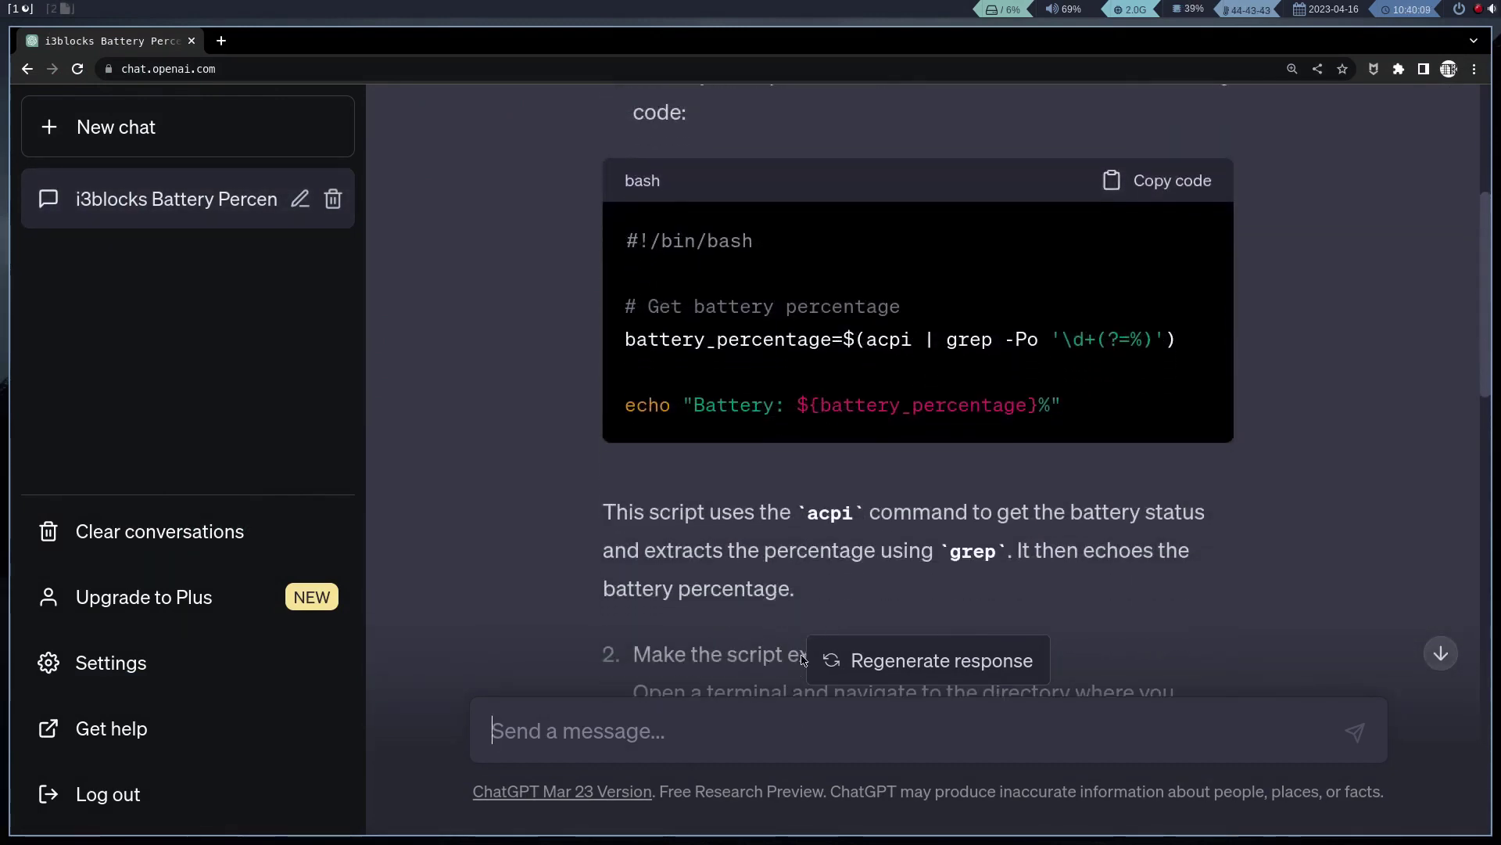
scroll(801, 660, down, 15)
text(I don't want to install a)
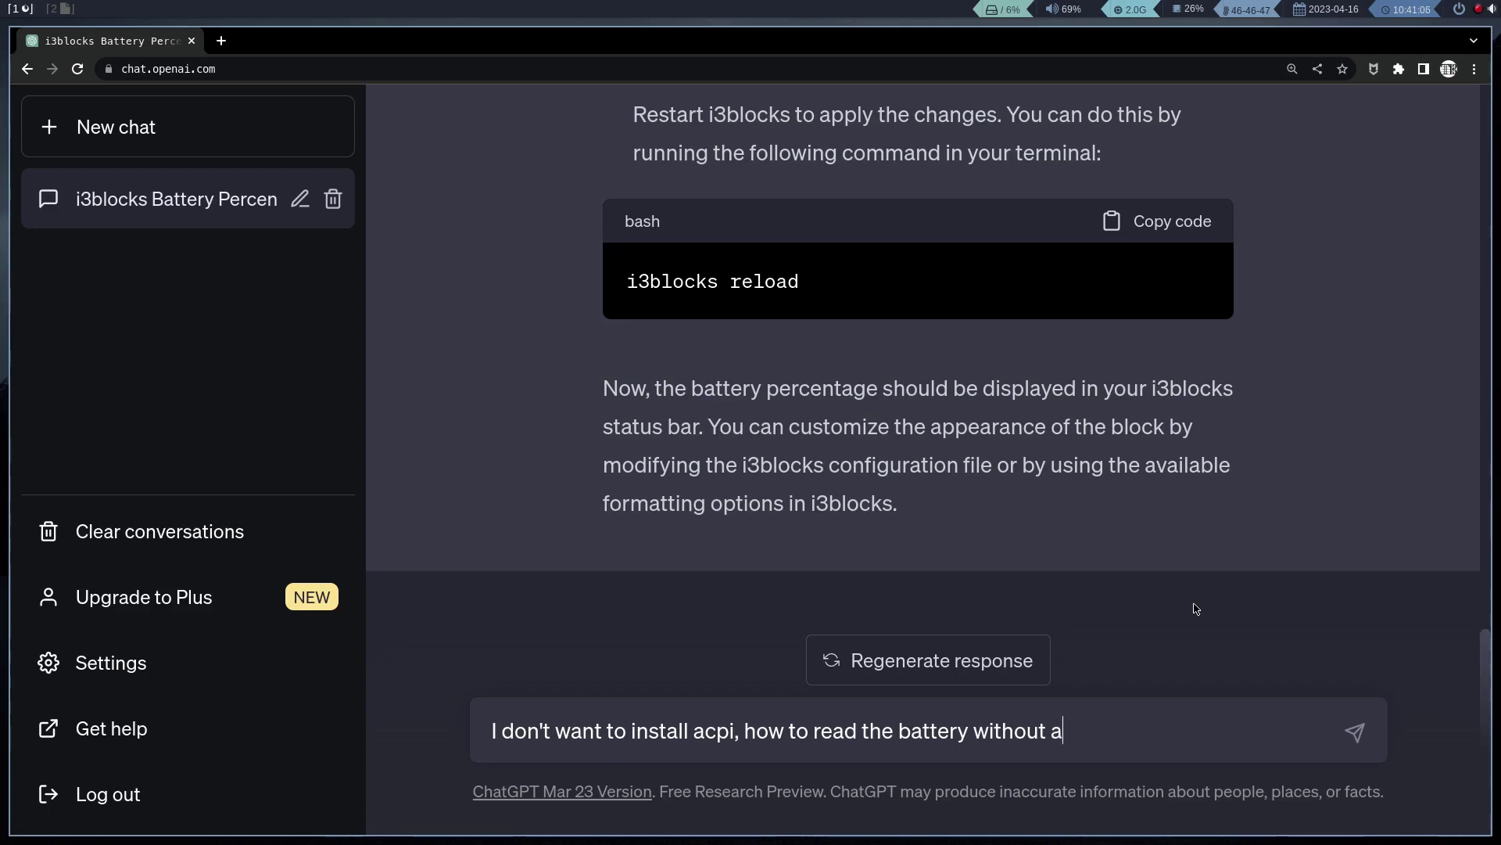
text(cpi)
key(Return)
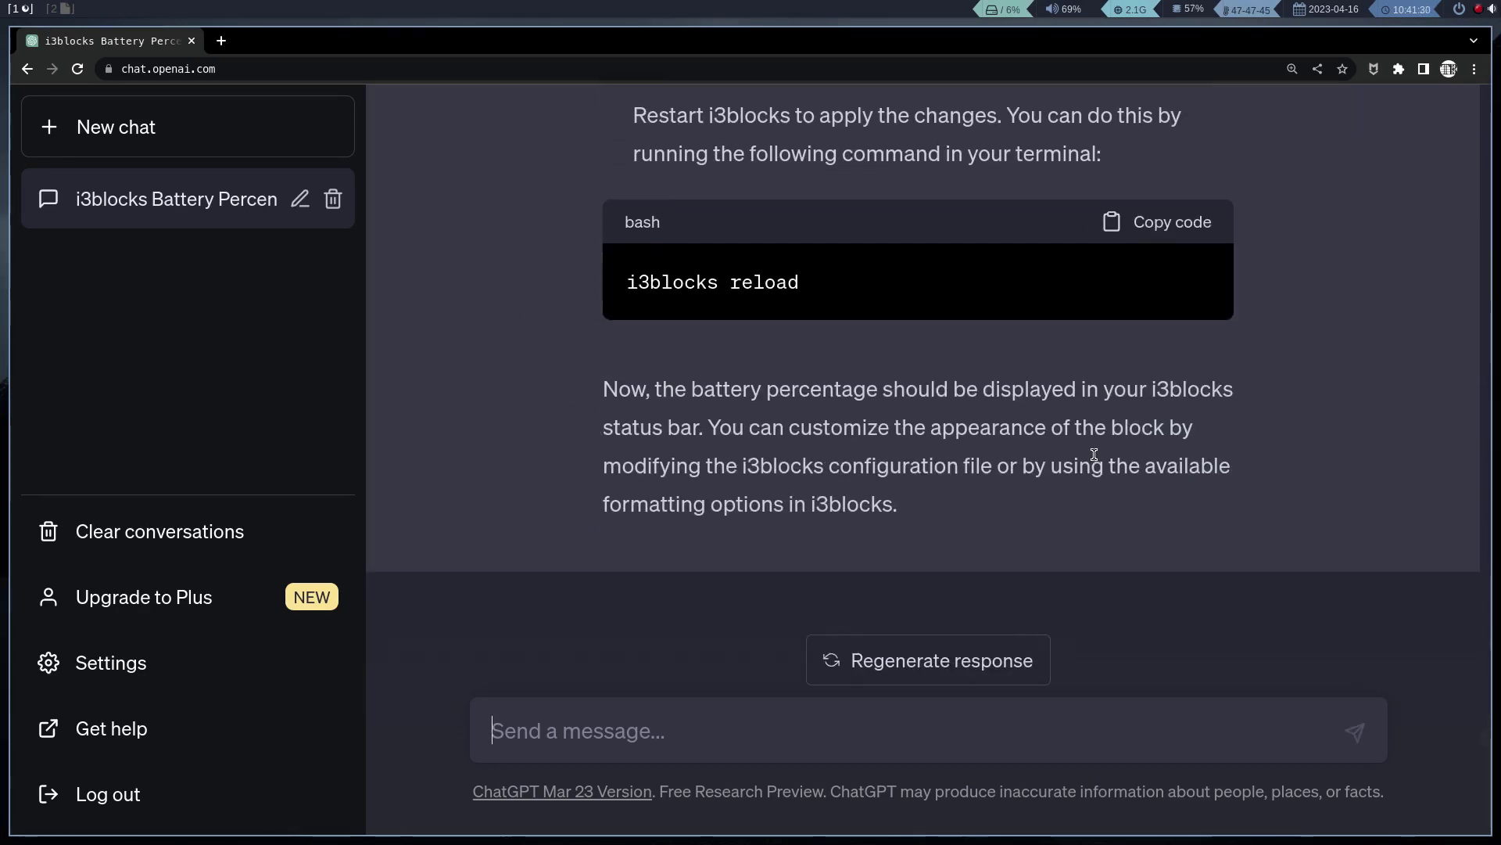
scroll(1094, 453, up, 15)
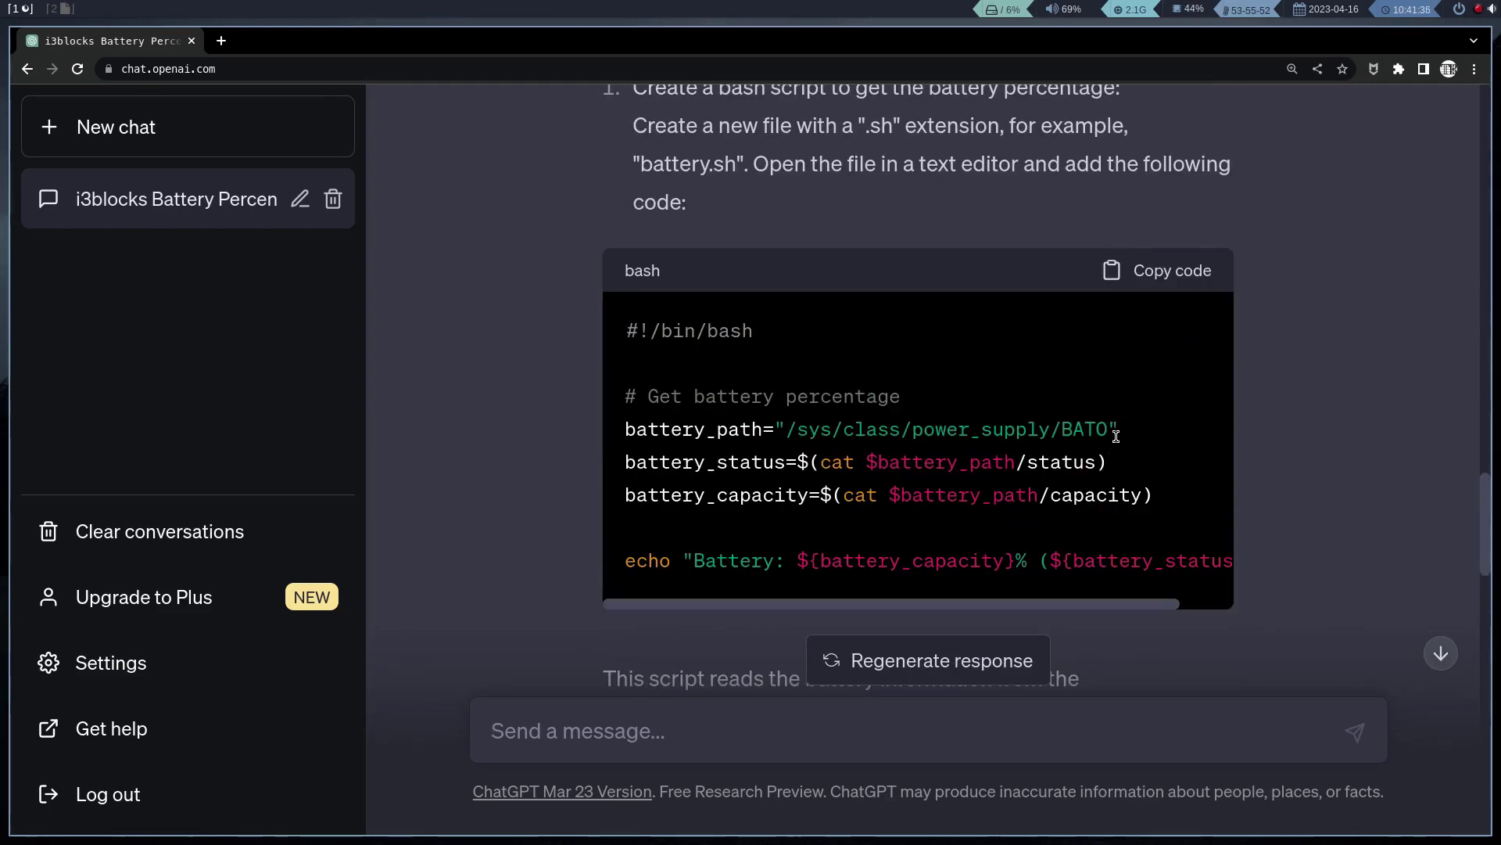
drag(1111, 432, 786, 430)
scroll(790, 425, up, 3)
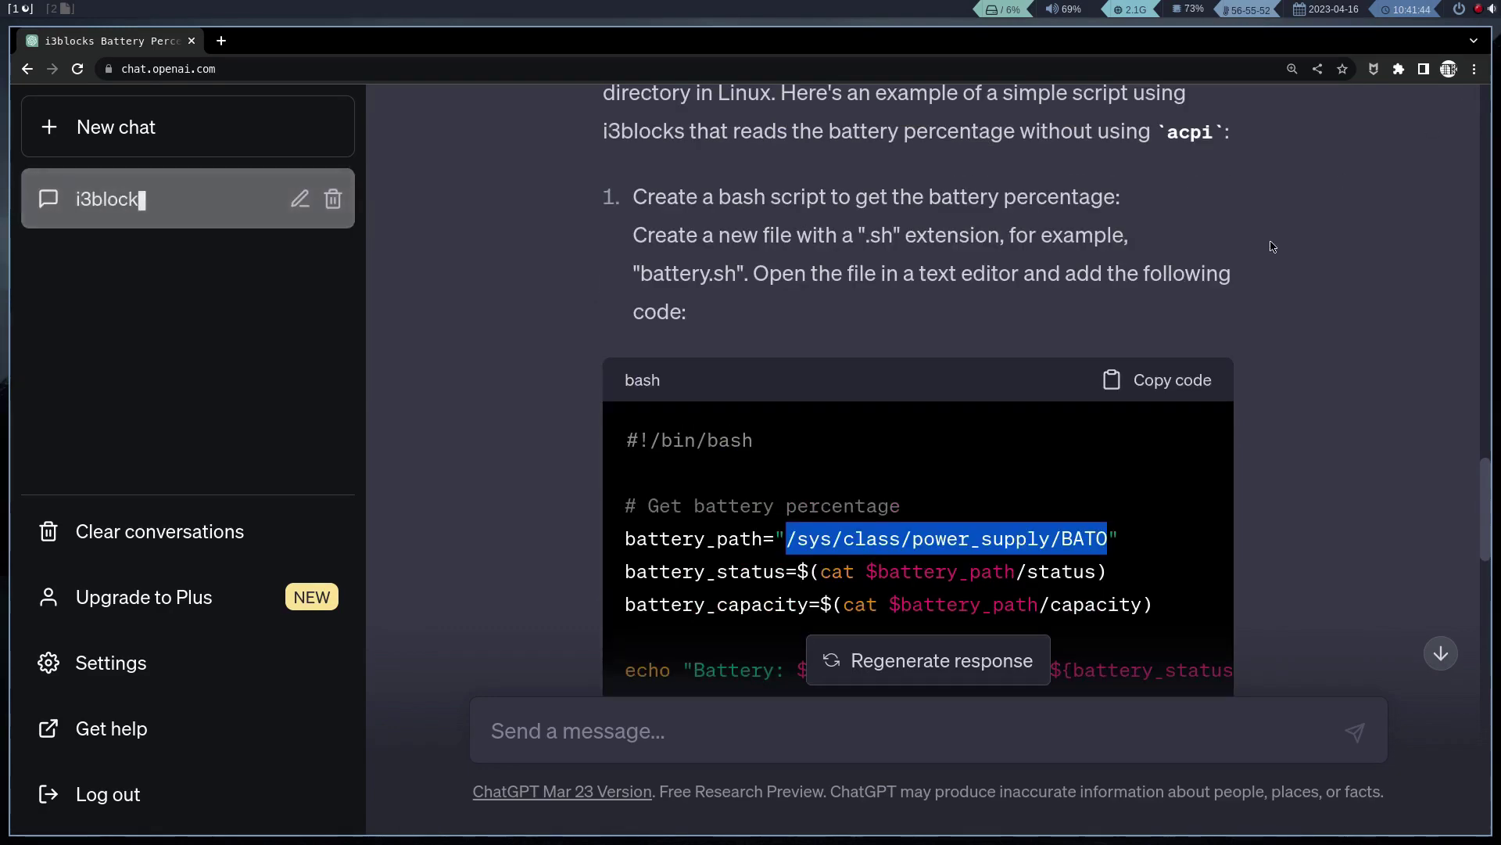
Step: Read the battery capacity (38) from /sys/class/power_supply/BAT0/capacity in the terminal
key(super+2)
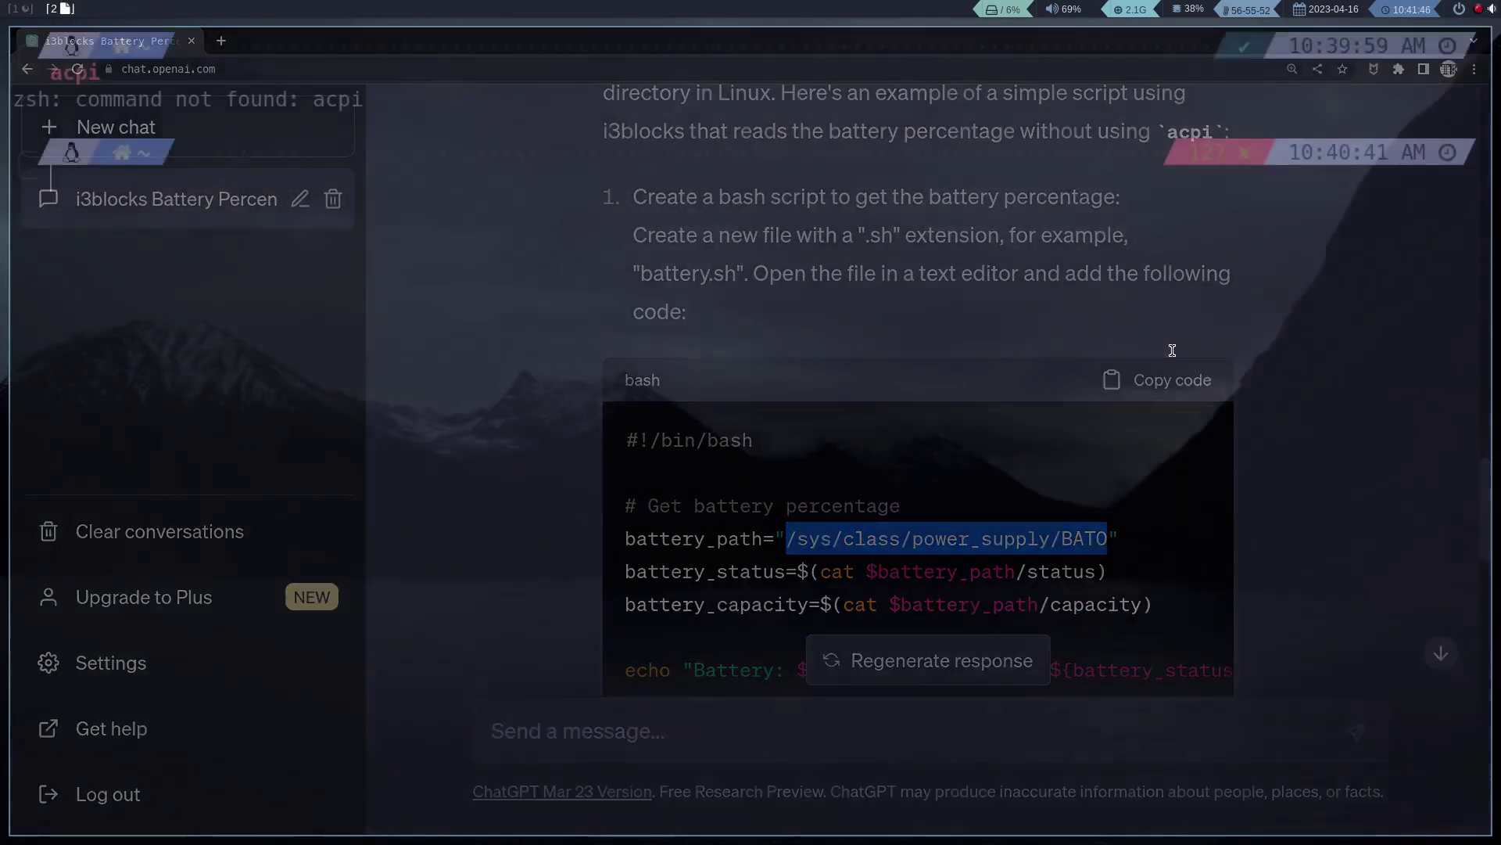
key(ctrl+l)
text(cat)
key(Right)
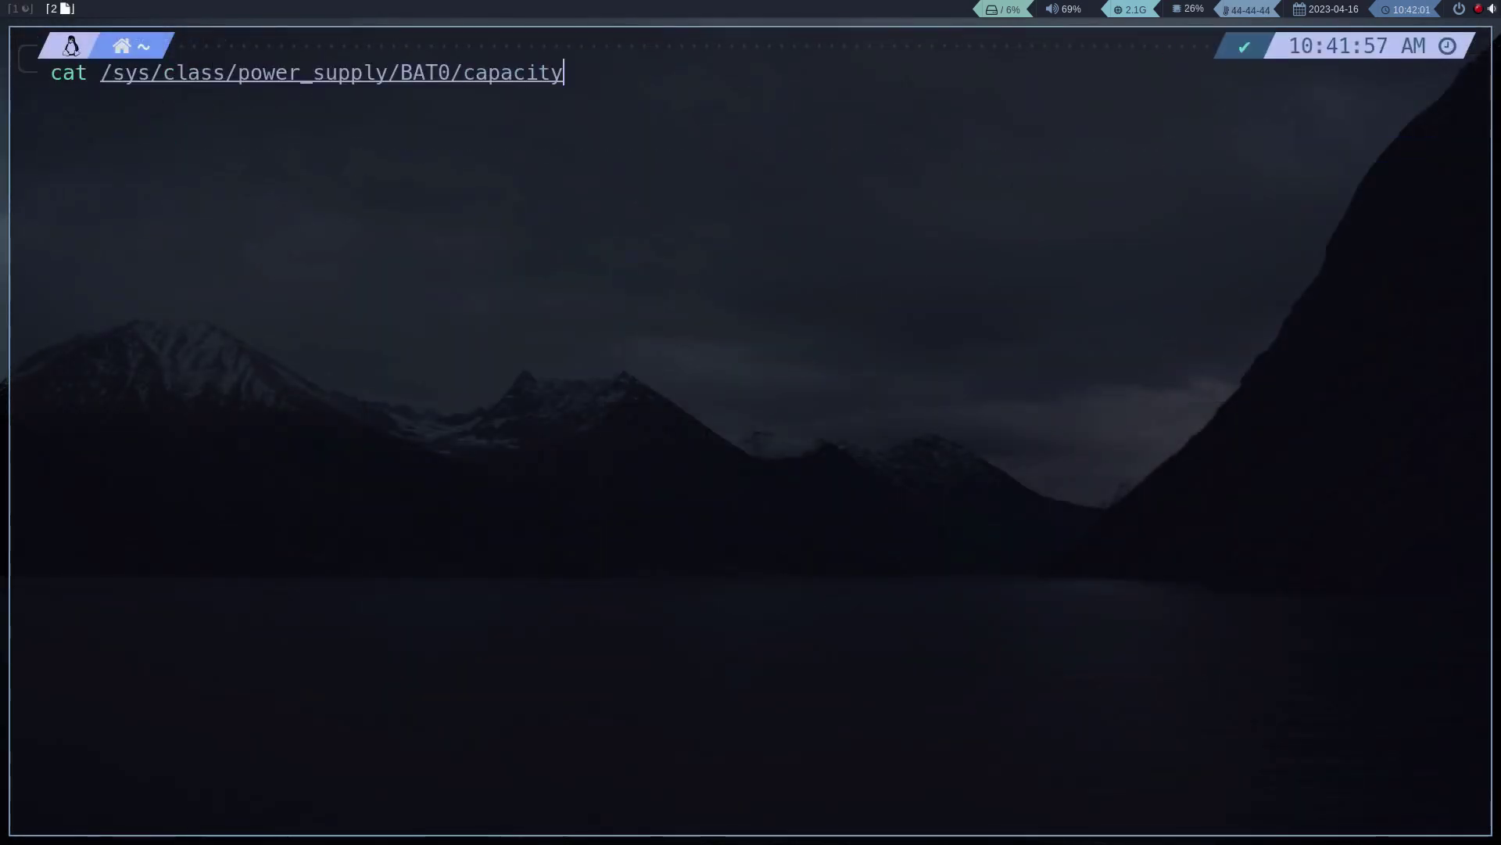
key(Return)
Step: Read the battery status (Discharging) from BAT0/status, then move to empty workspace 3
key(Up)
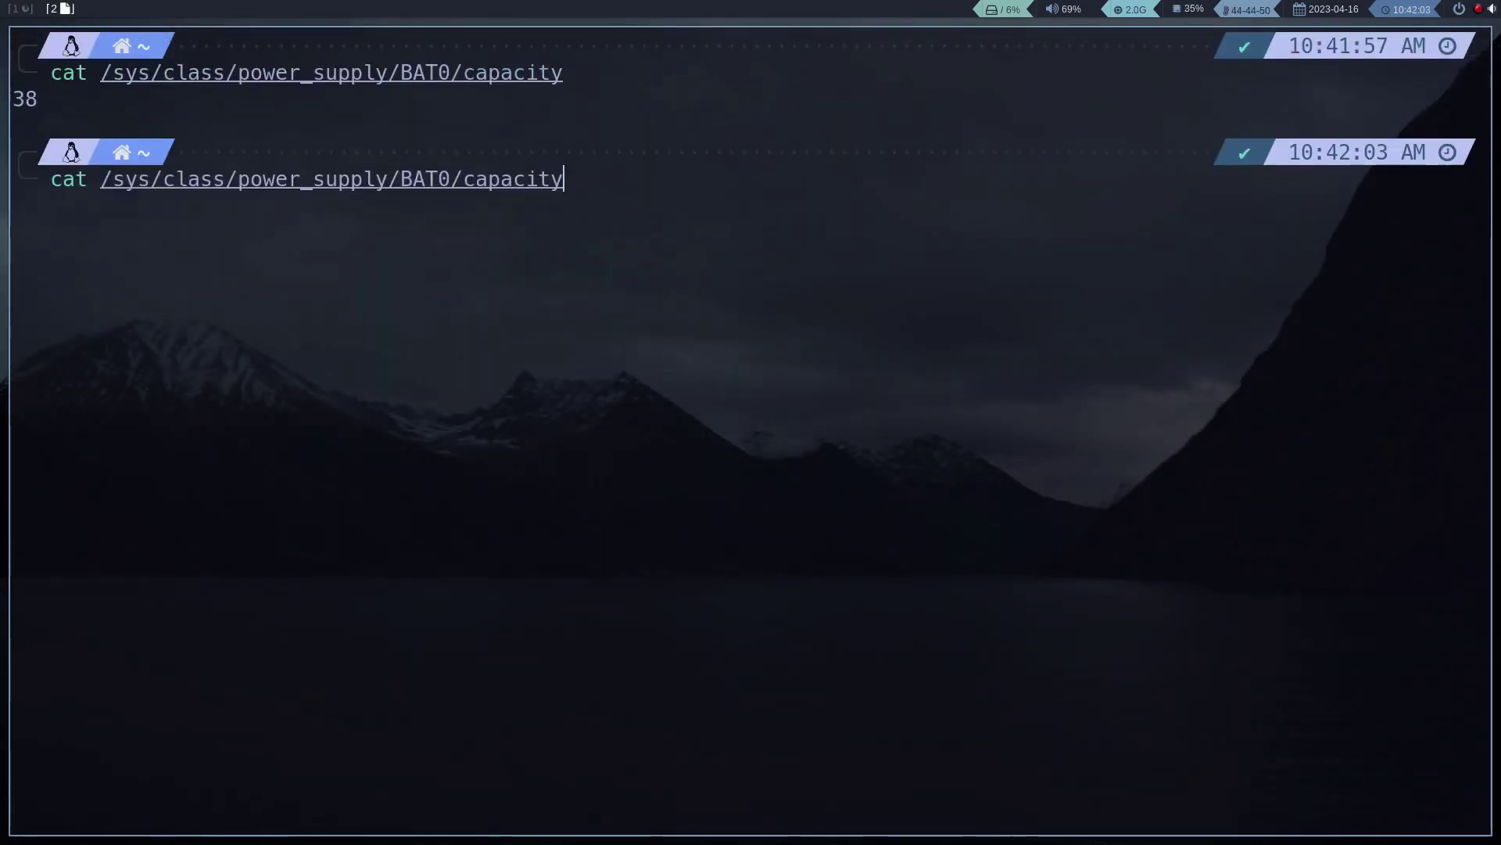
key(BackSpace)
text(status)
key(Return)
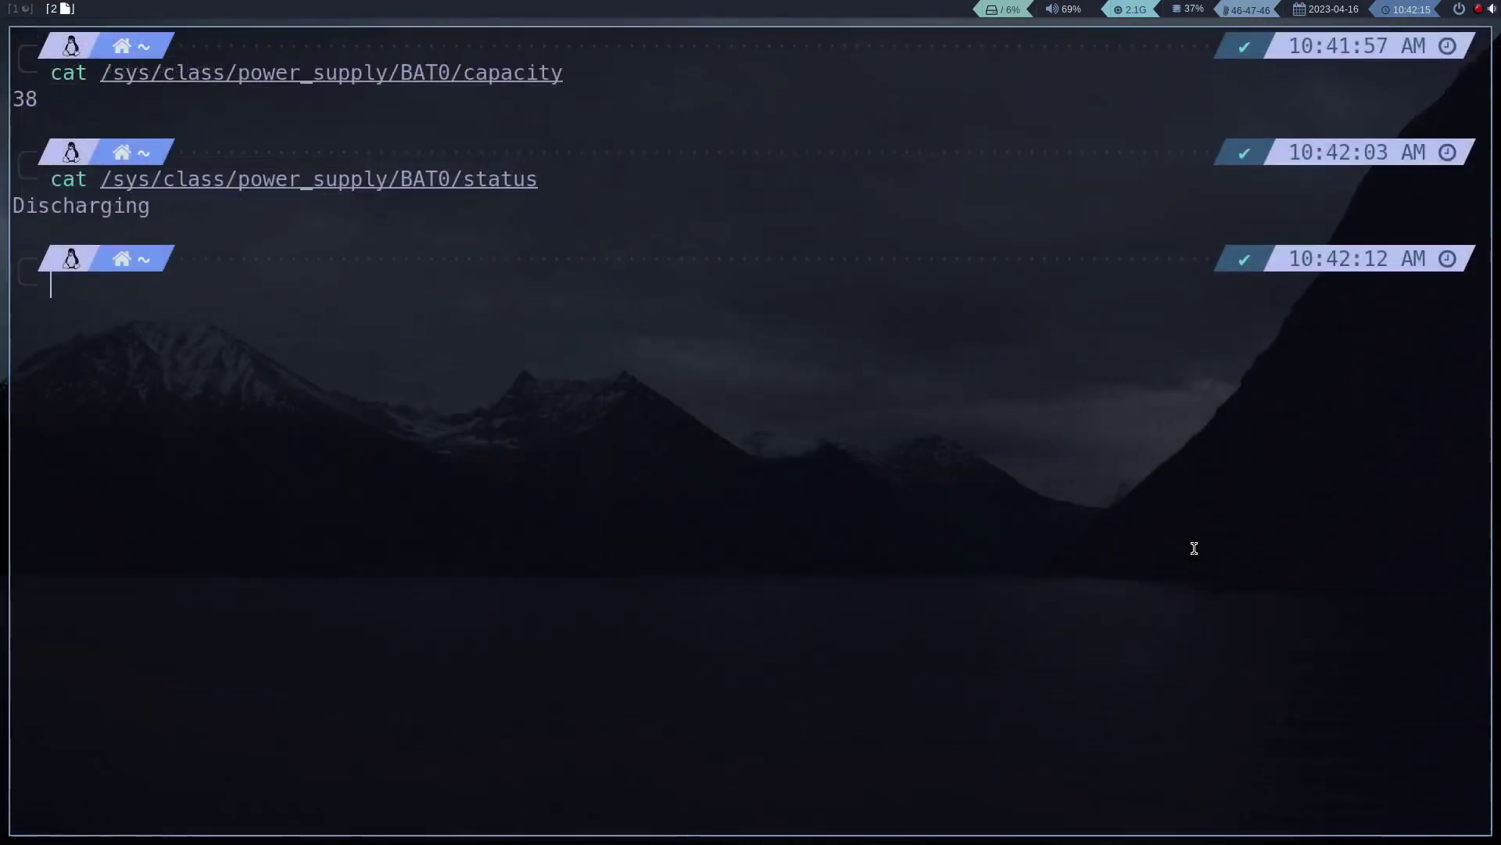
key(super+3)
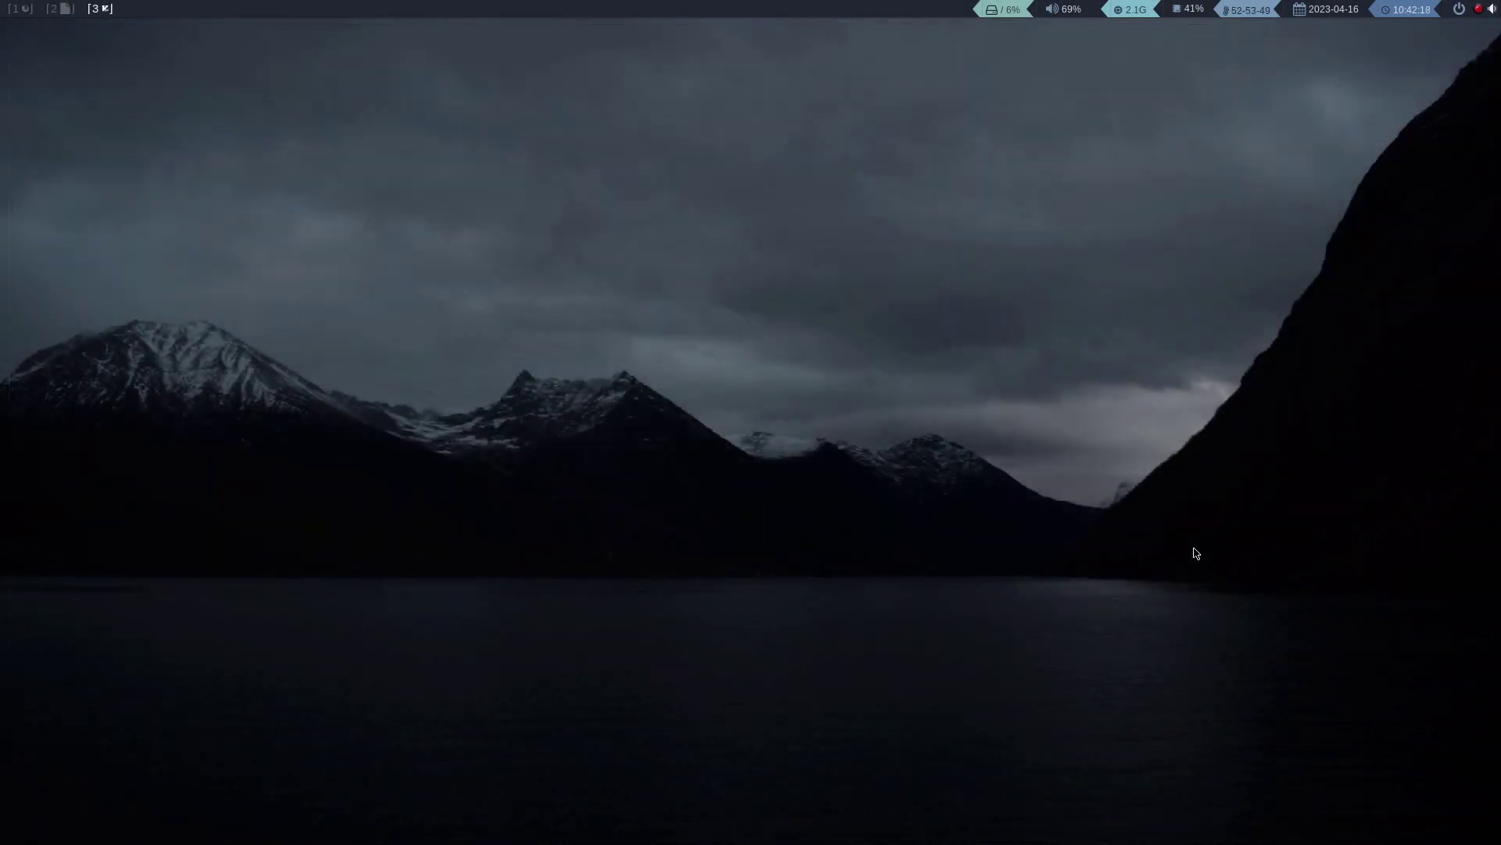
Step: Open a new terminal with a larger font and change into ~/.config/i3blocks
key(super+Return)
key(ctrl+plus)
key(ctrl+plus)
key(ctrl+plus)
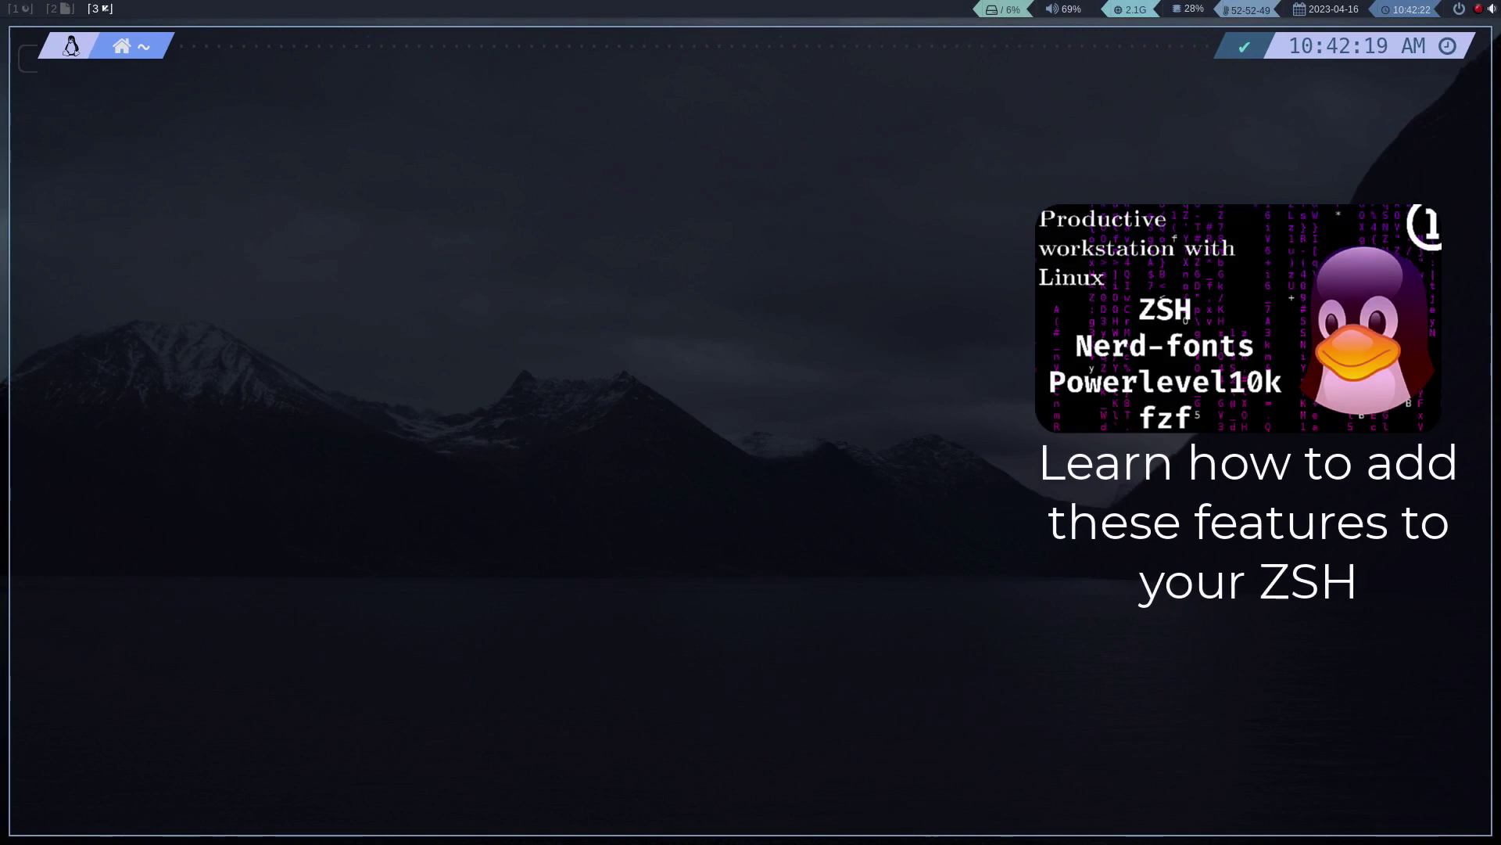
key(alt+c)
text(.co)
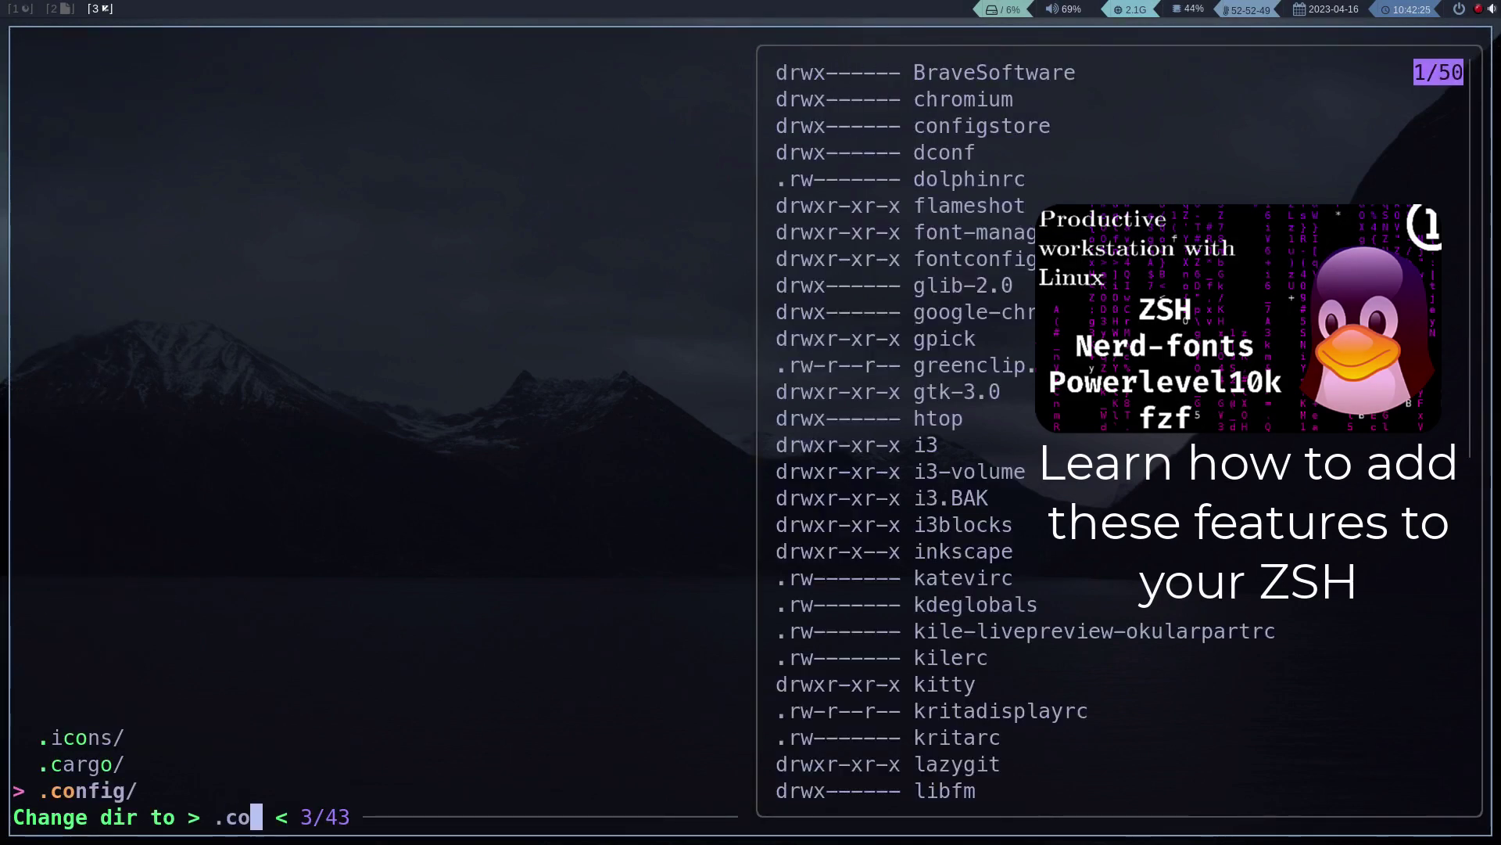
key(Return)
key(alt+c)
text(i3bl)
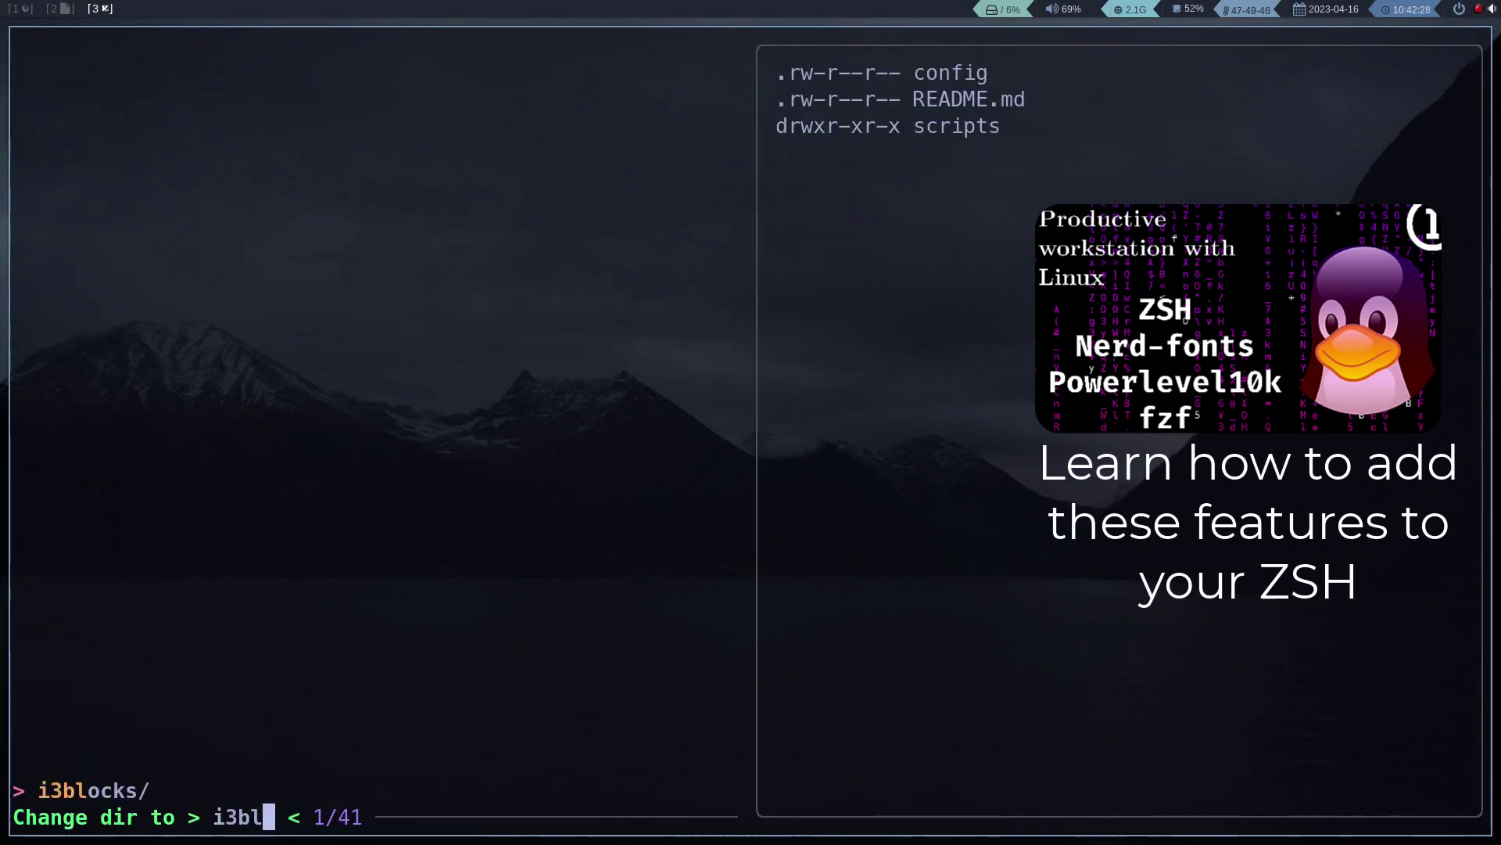
key(Return)
Step: List the i3blocks folder and open its config file in Neovim
text(l)
key(Return)
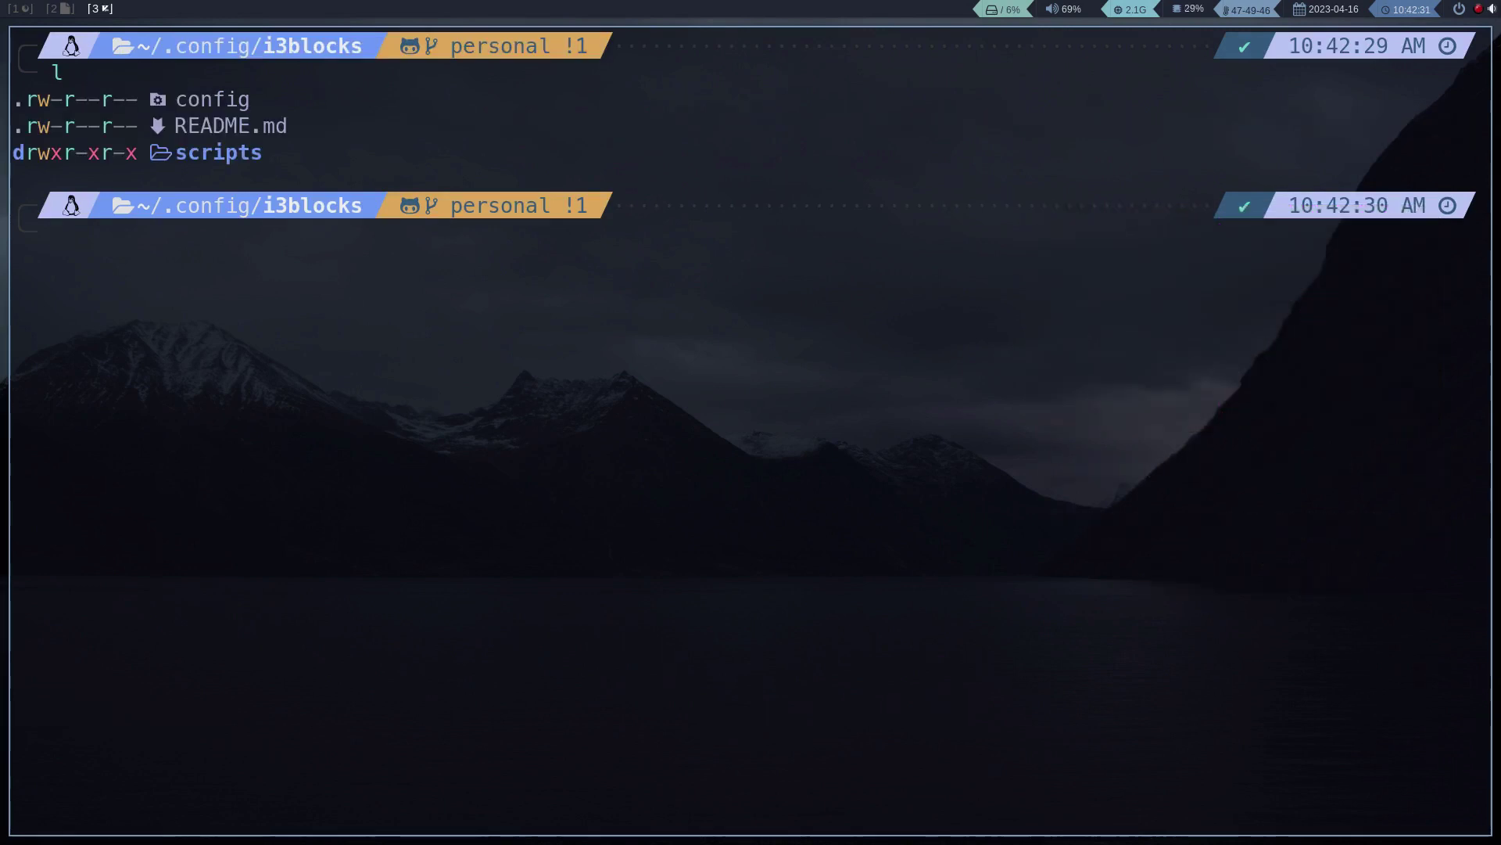
text(nvim config)
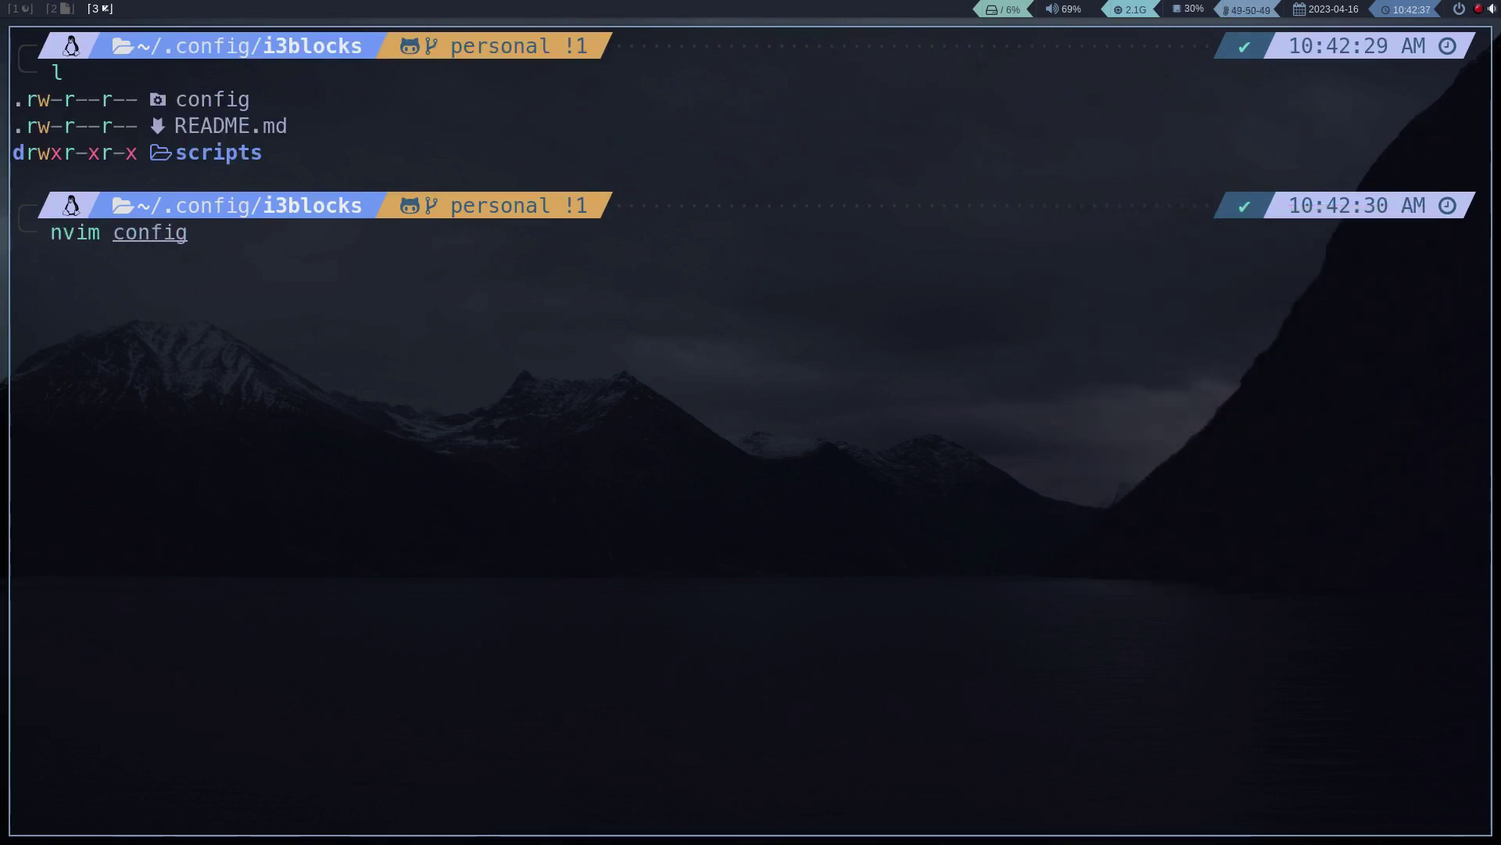
key(Return)
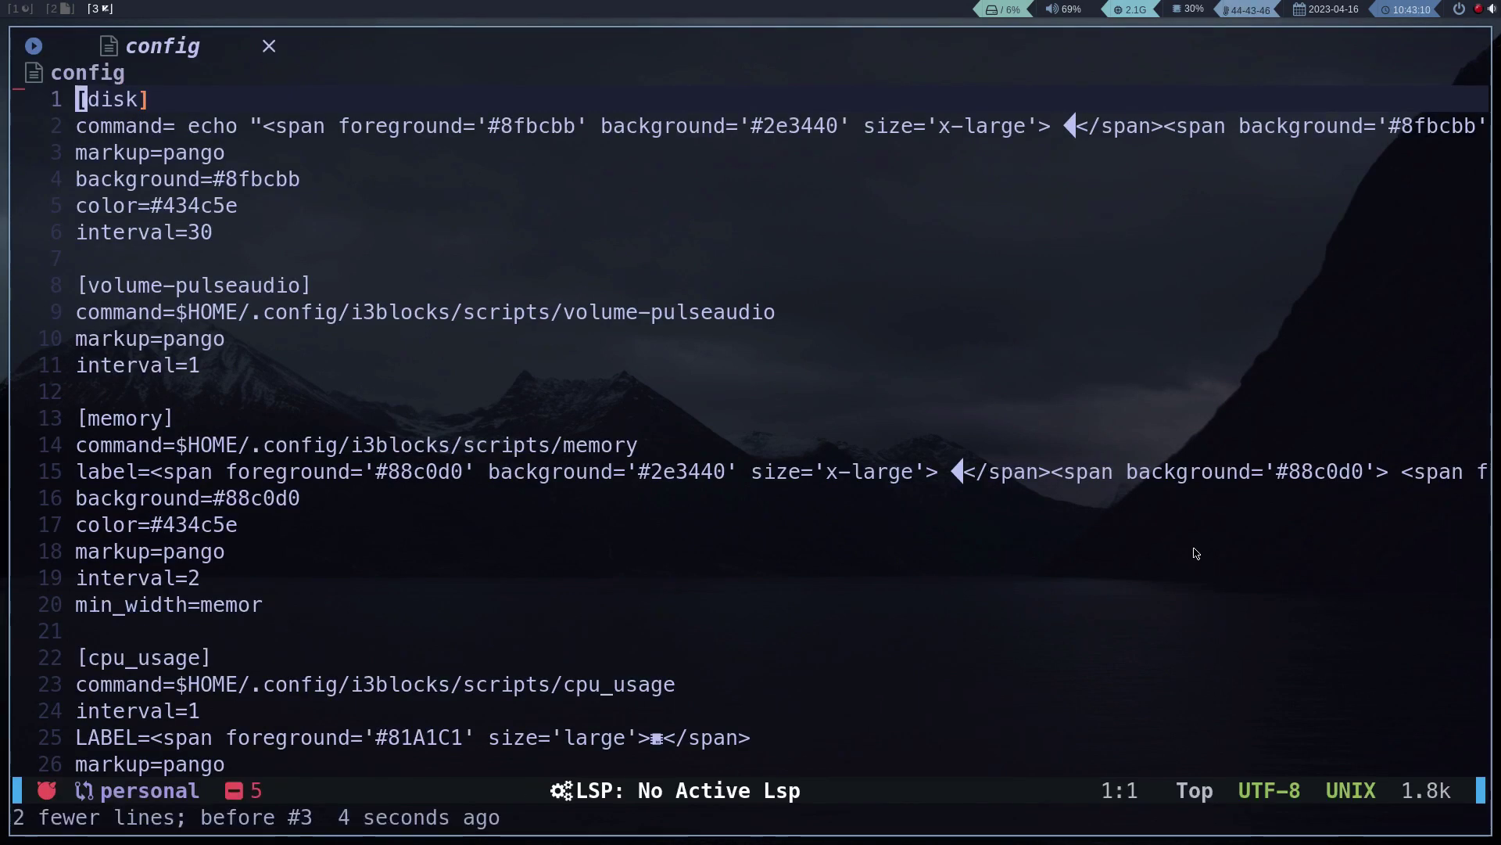
Step: Create and open an empty 'battery' file in the scripts folder, then return to ChatGPT's answer
key(space)
key(e)
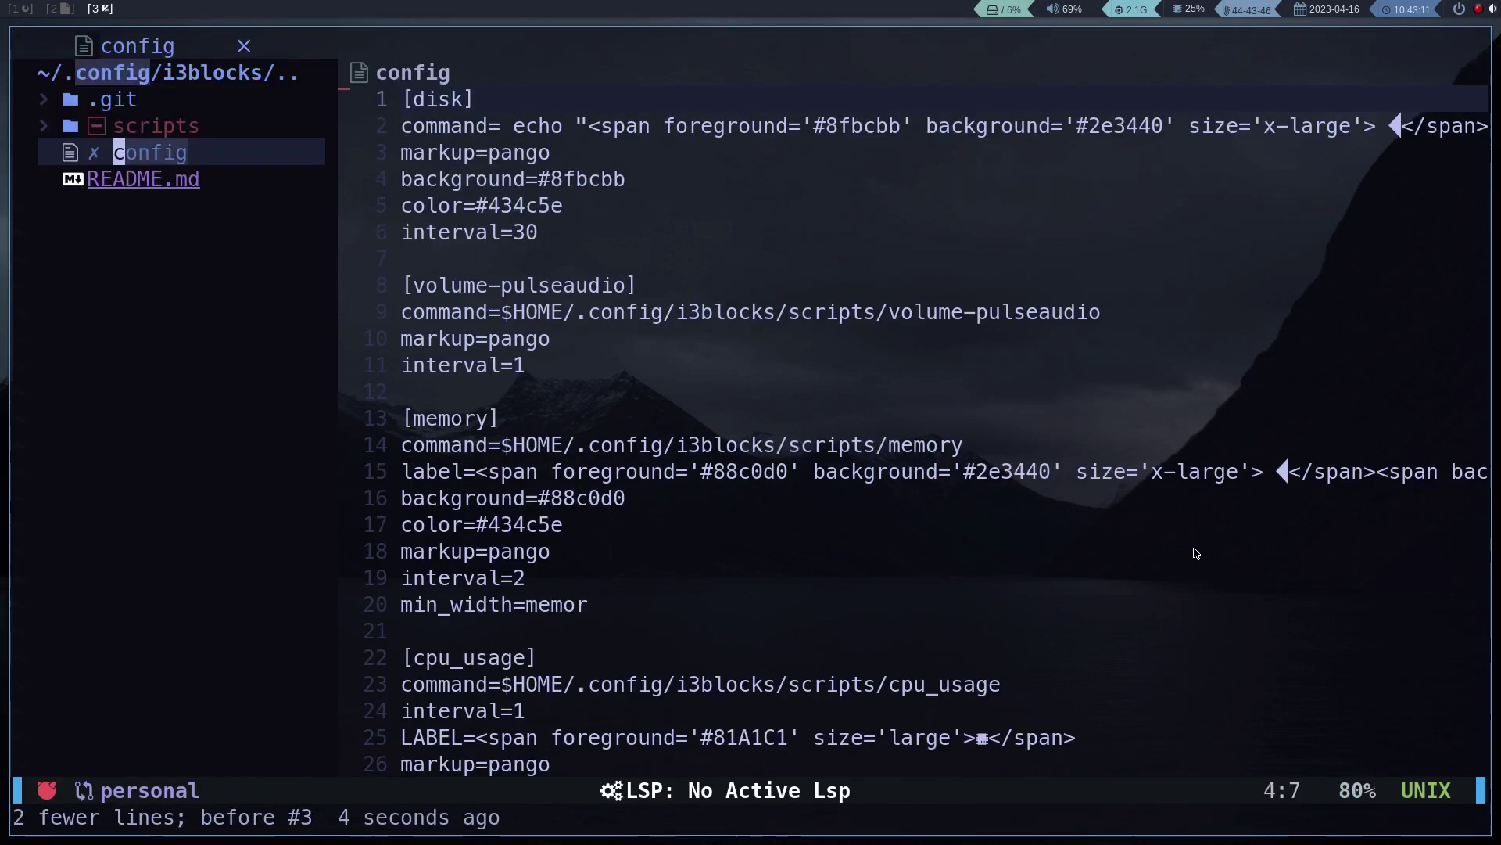
key(k)
key(Return)
key(j)
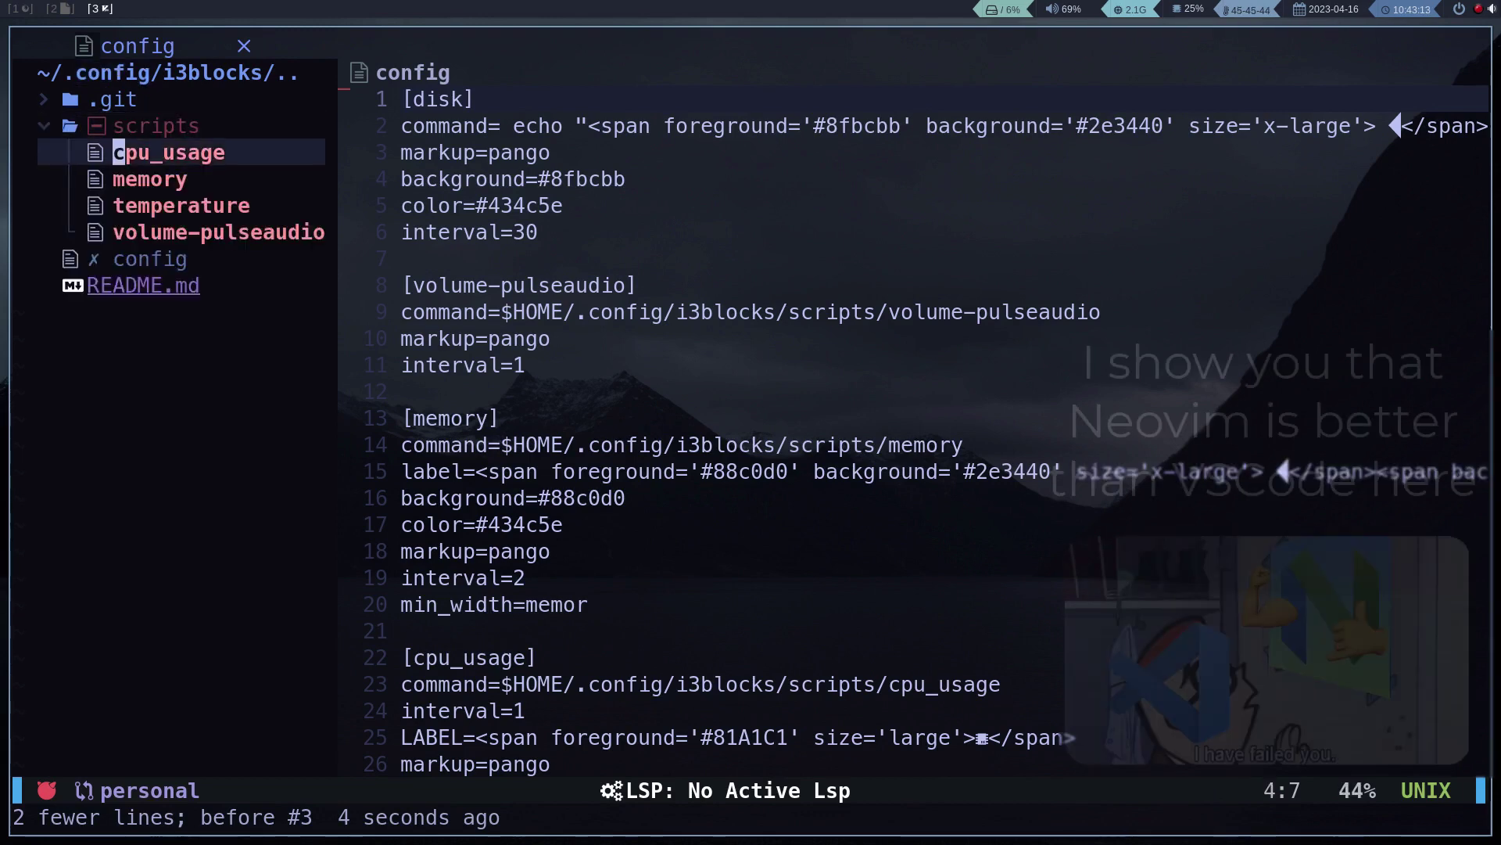
key(j)
key(j)
key(j)
key(a)
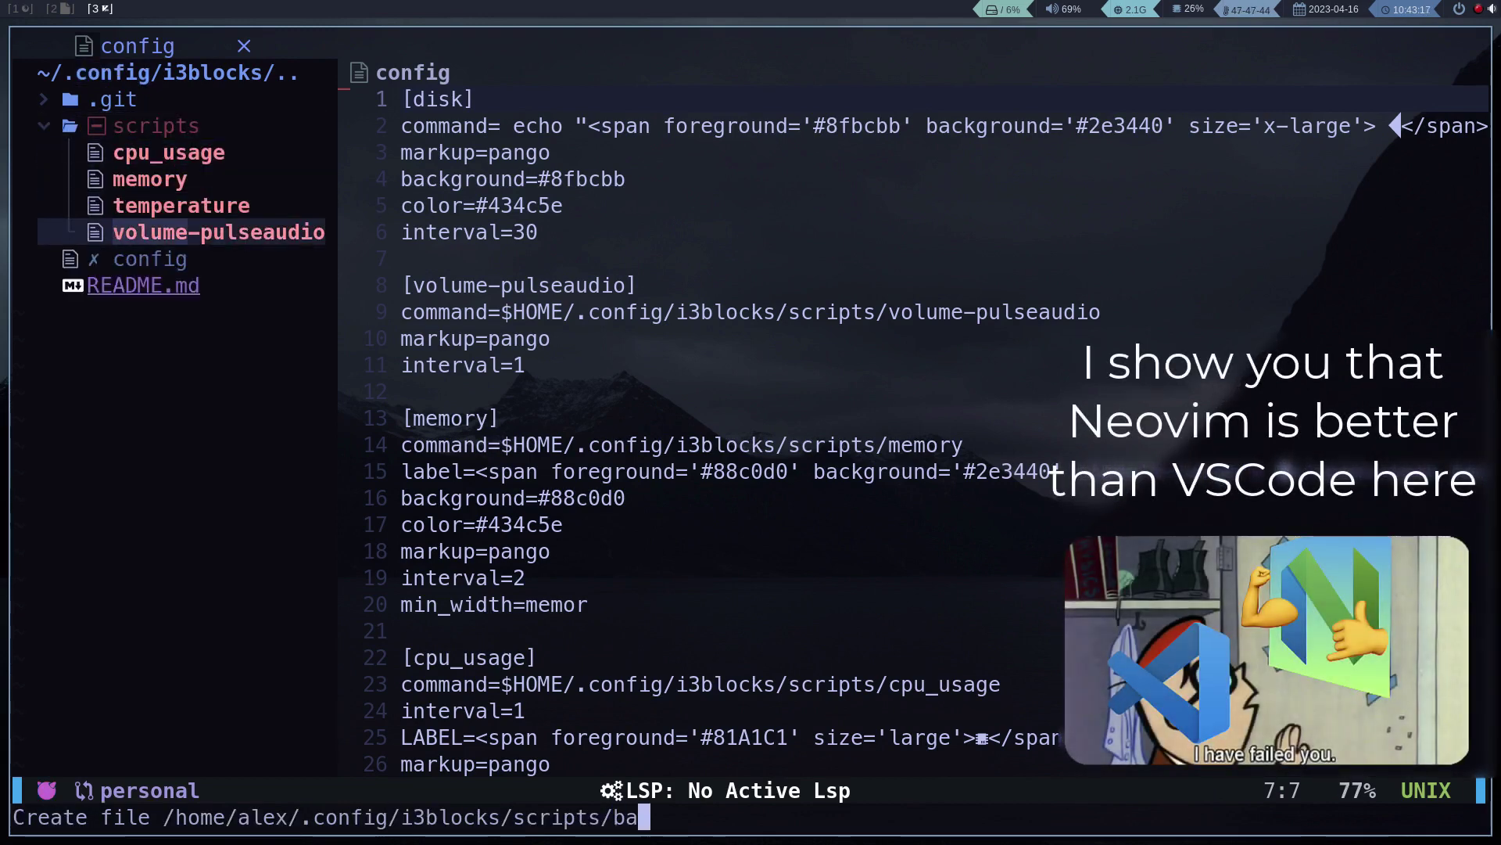
key(Return)
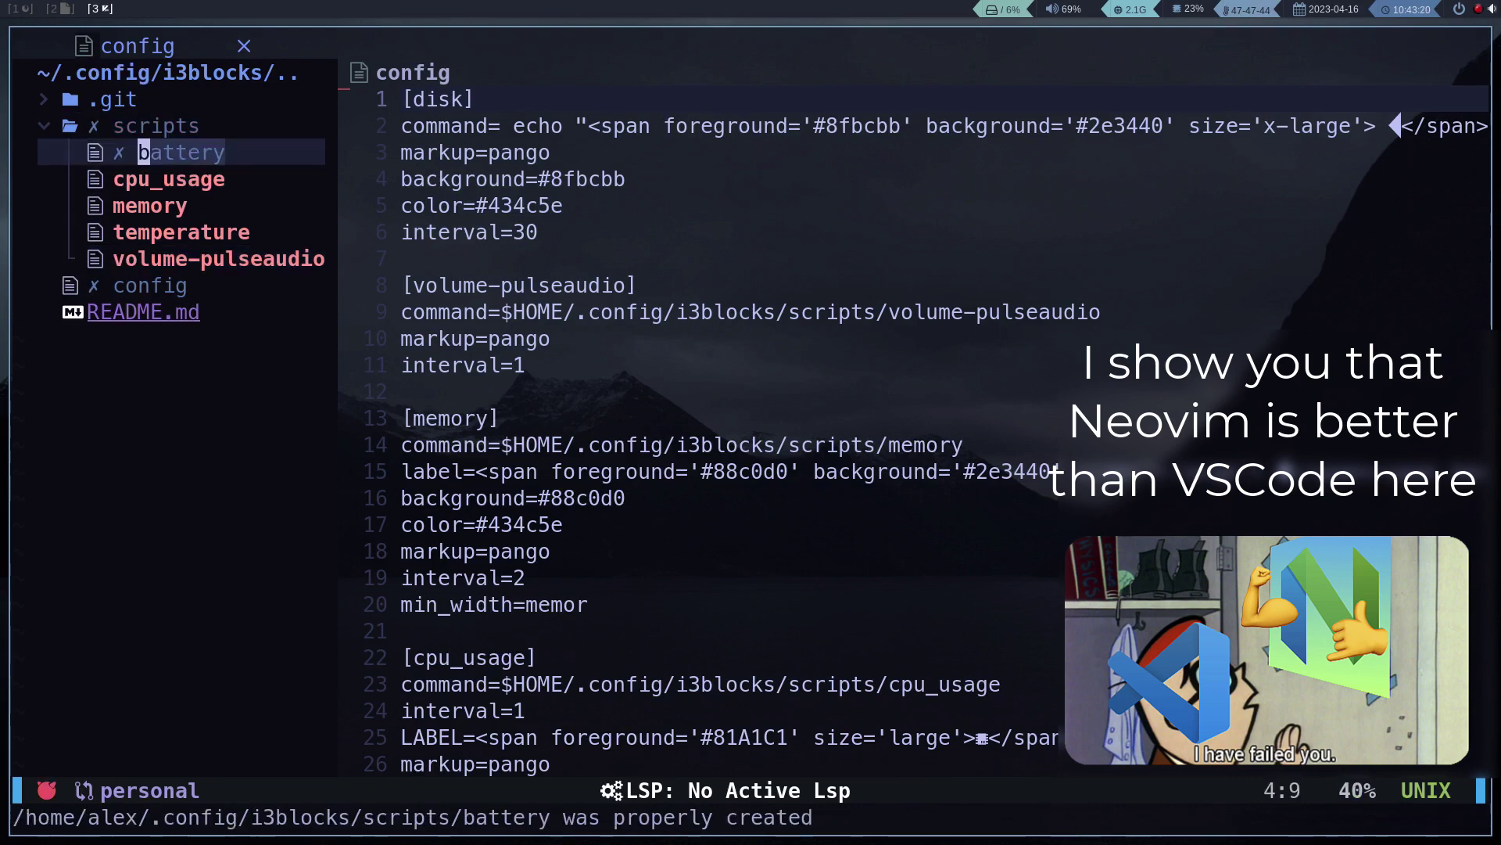
key(Return)
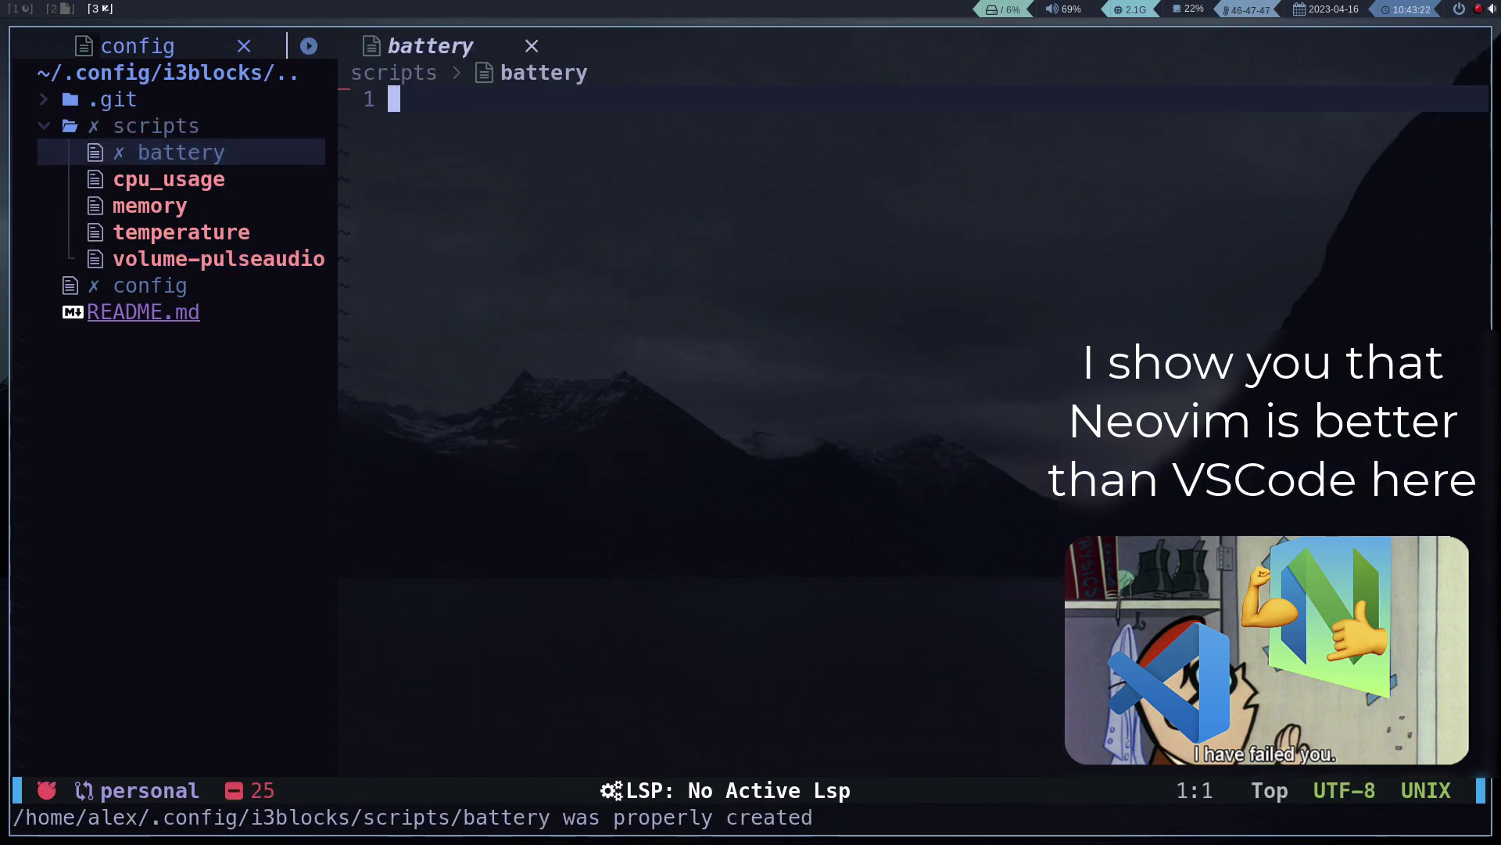
key(super+2)
key(super+1)
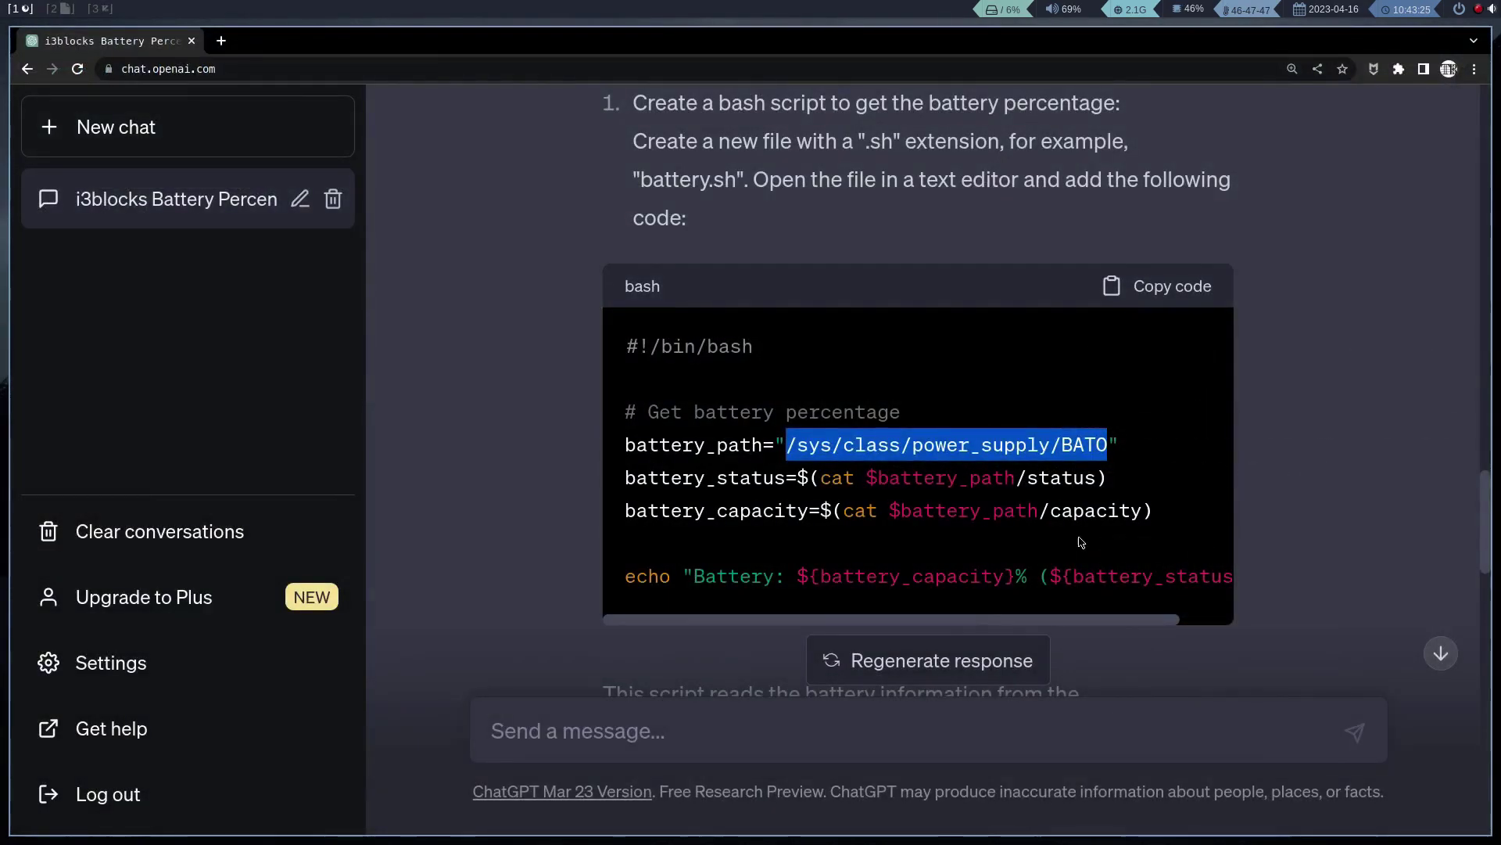
Step: Copy ChatGPT's 8-line BAT0 bash script and go back to Neovim
scroll(1082, 542, down, 2)
drag(978, 513, 1032, 516)
drag(1210, 484, 733, 283)
key(ctrl+c)
key(super+2)
key(super+3)
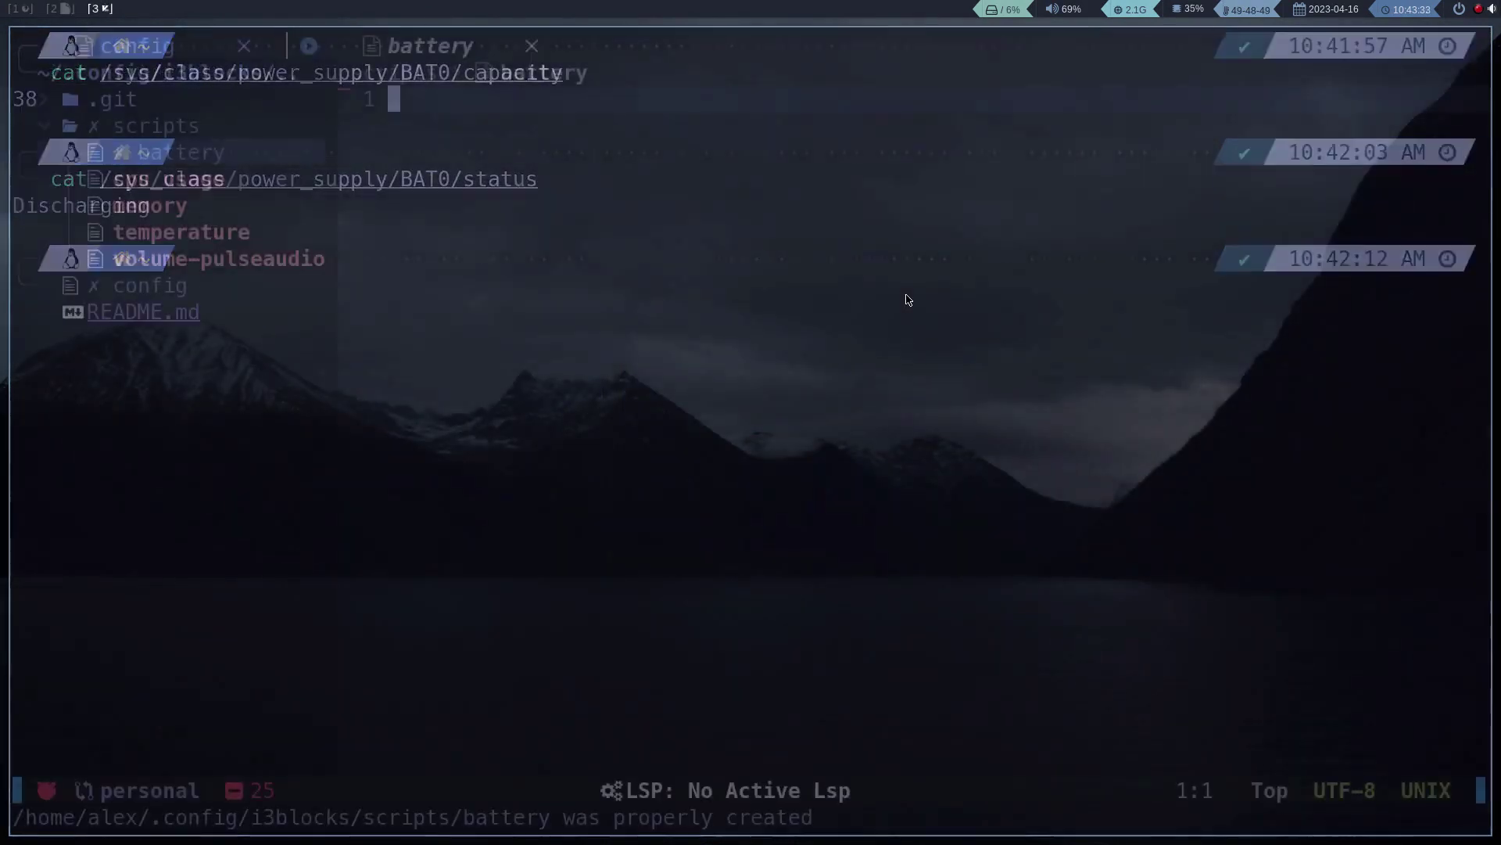
Step: Paste the script into the battery file and save it
key(ctrl+shift+v)
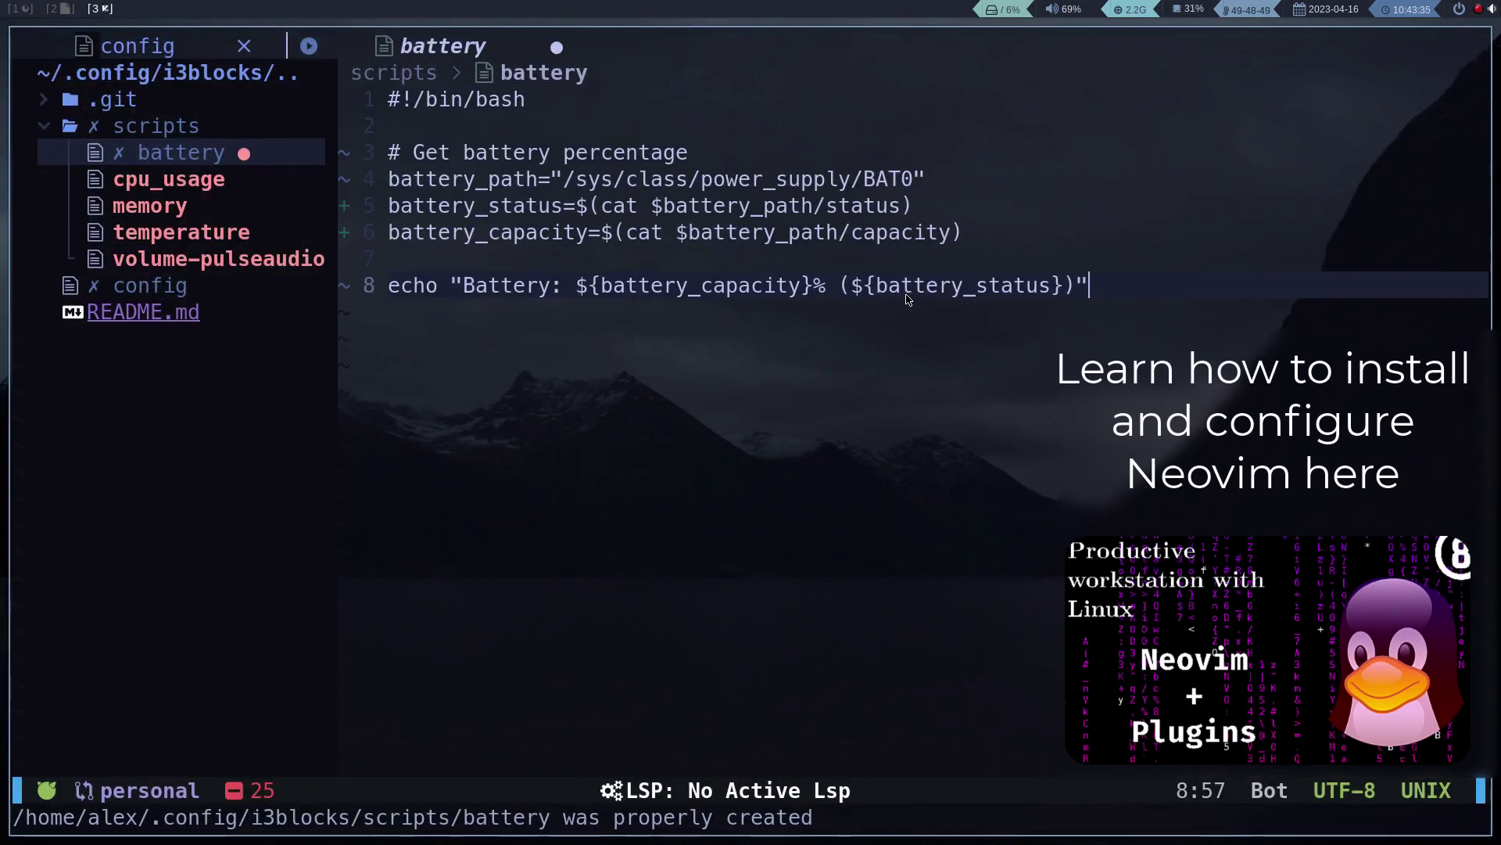
click(907, 205)
key(ctrl+s)
key(Up)
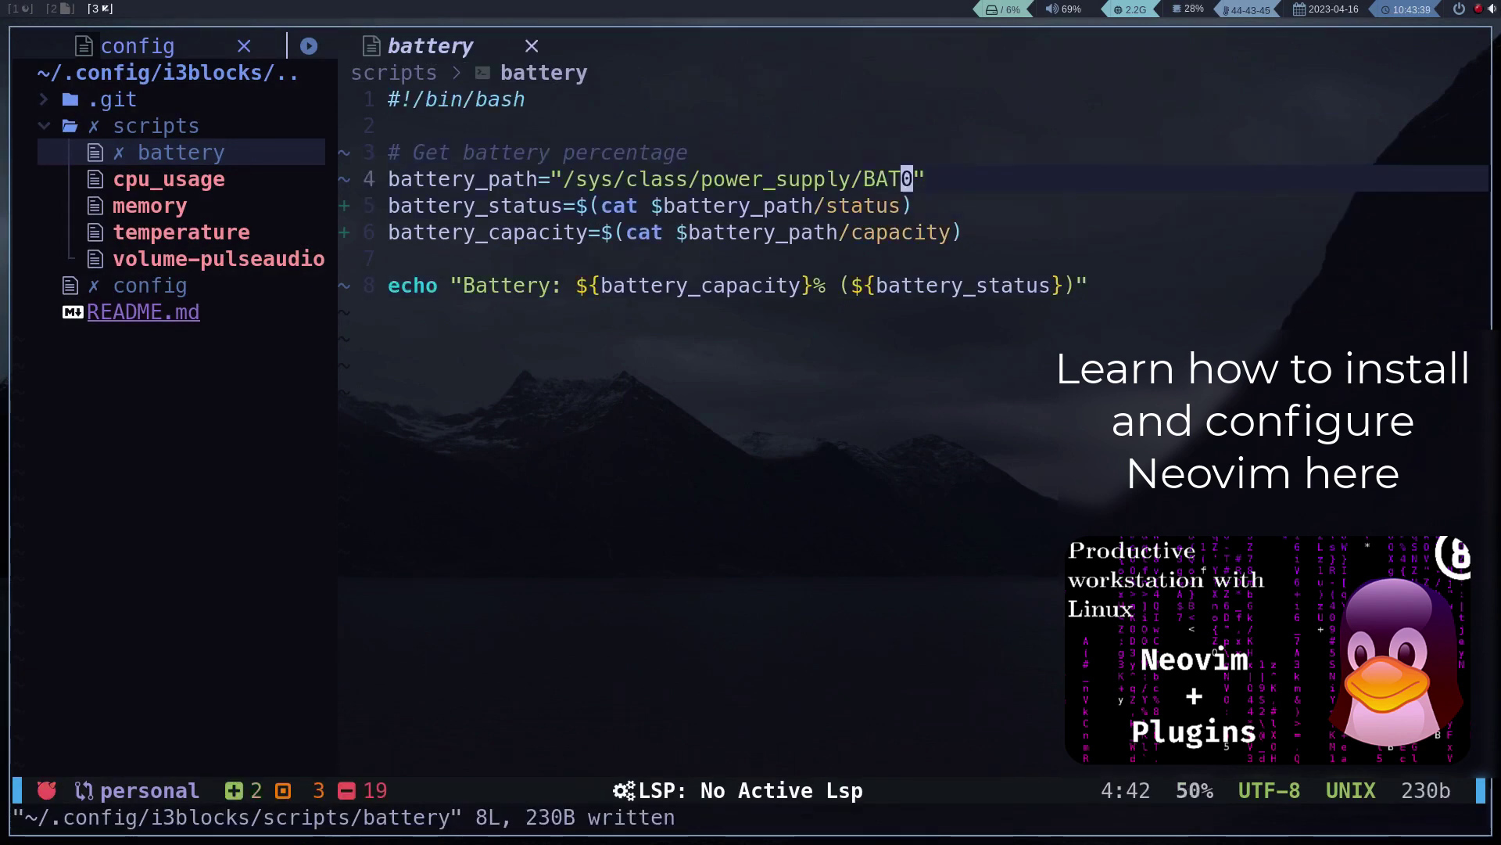
click(482, 99)
key(shift+h)
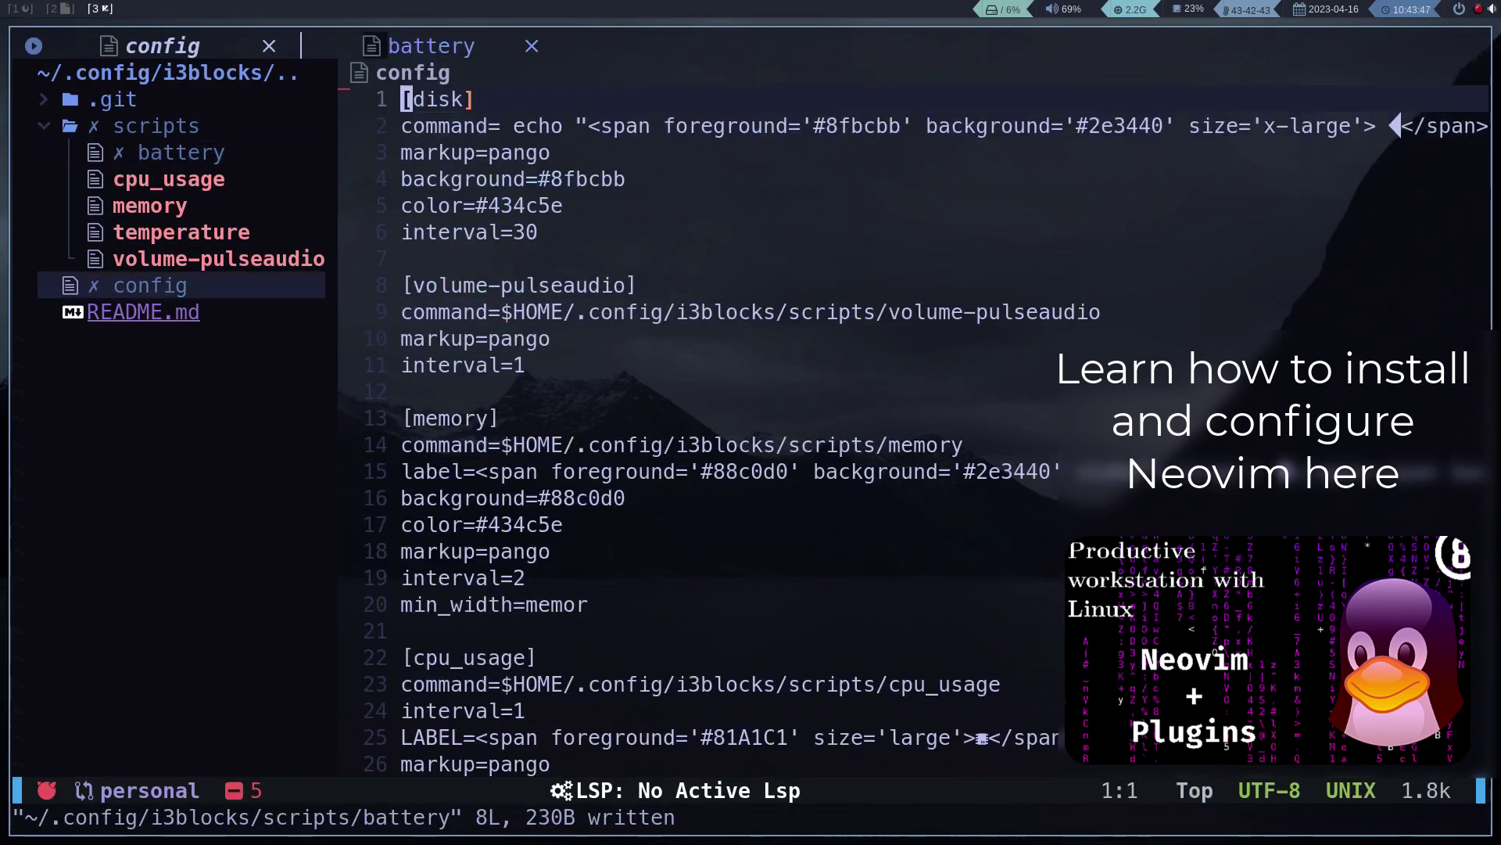
Step: Copy ChatGPT's [battery] block and paste it above the [disk] block in the config
key(super+1)
scroll(594, 246, down, 5)
scroll(626, 313, down, 7)
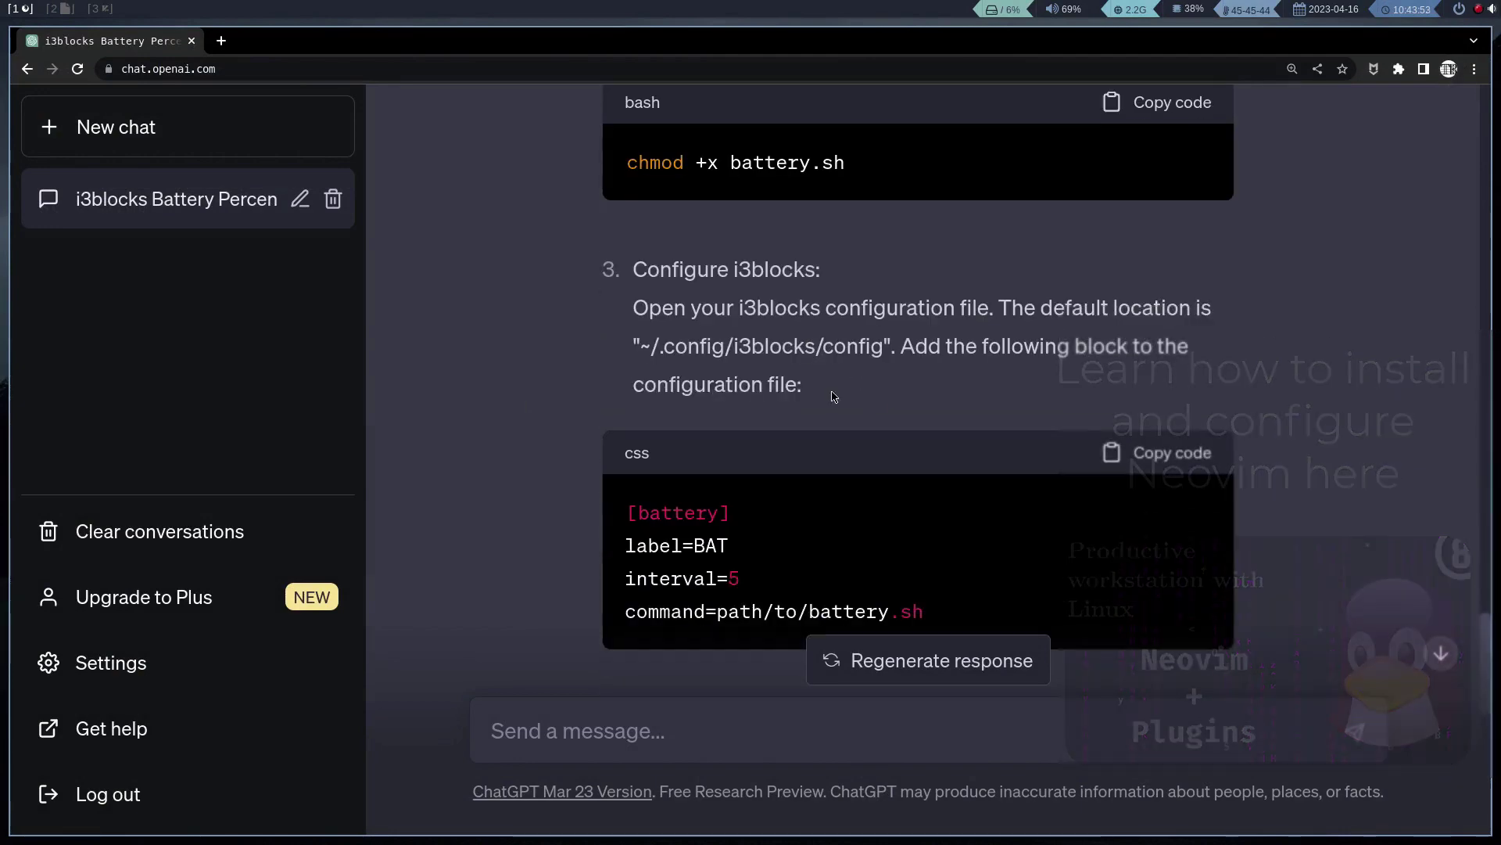
drag(890, 613, 634, 504)
key(ctrl+c)
key(super+3)
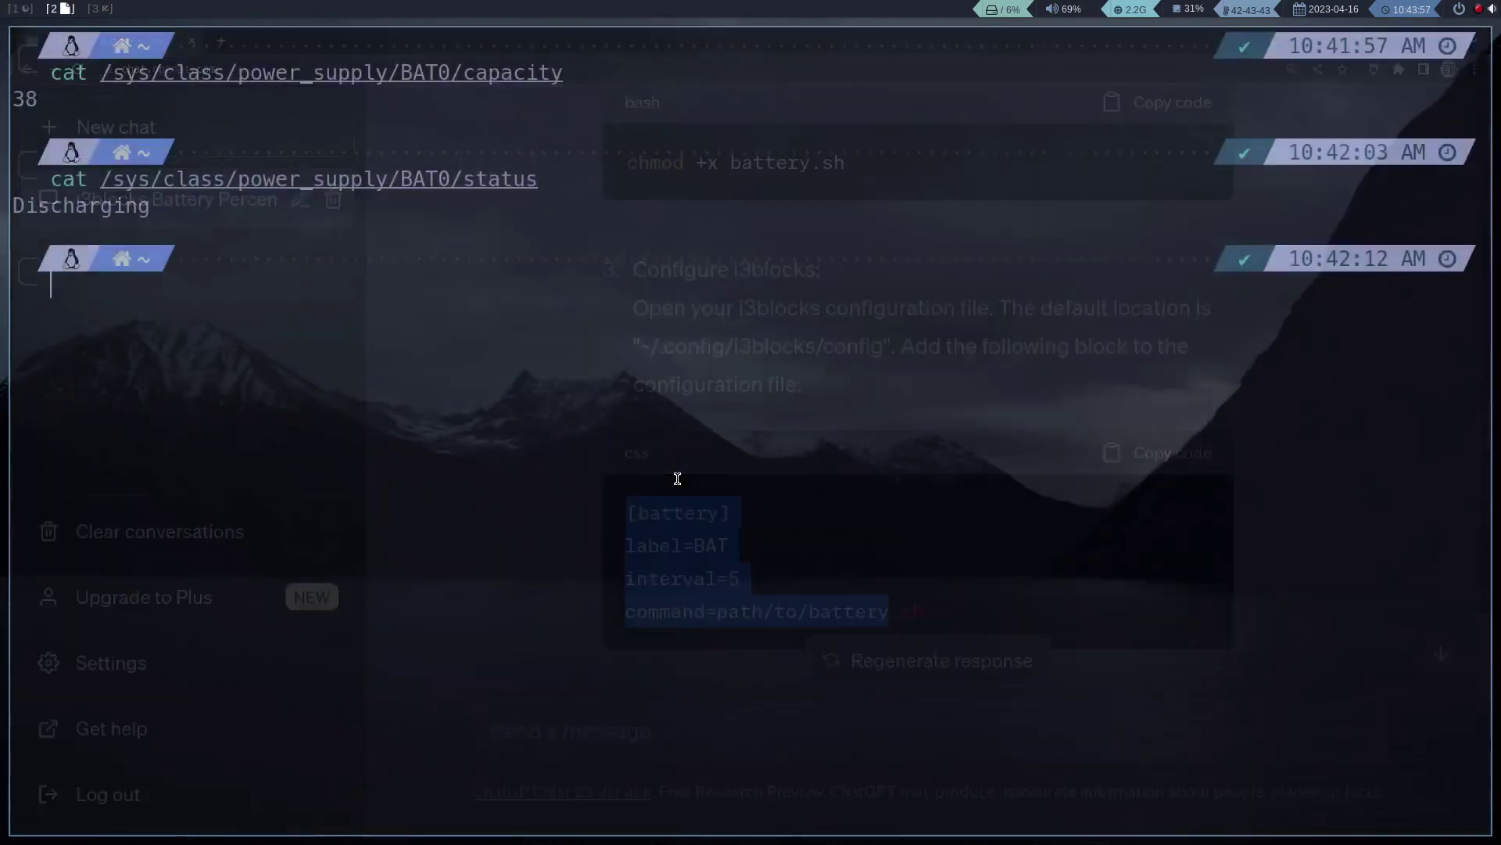
key(ctrl+shift+v)
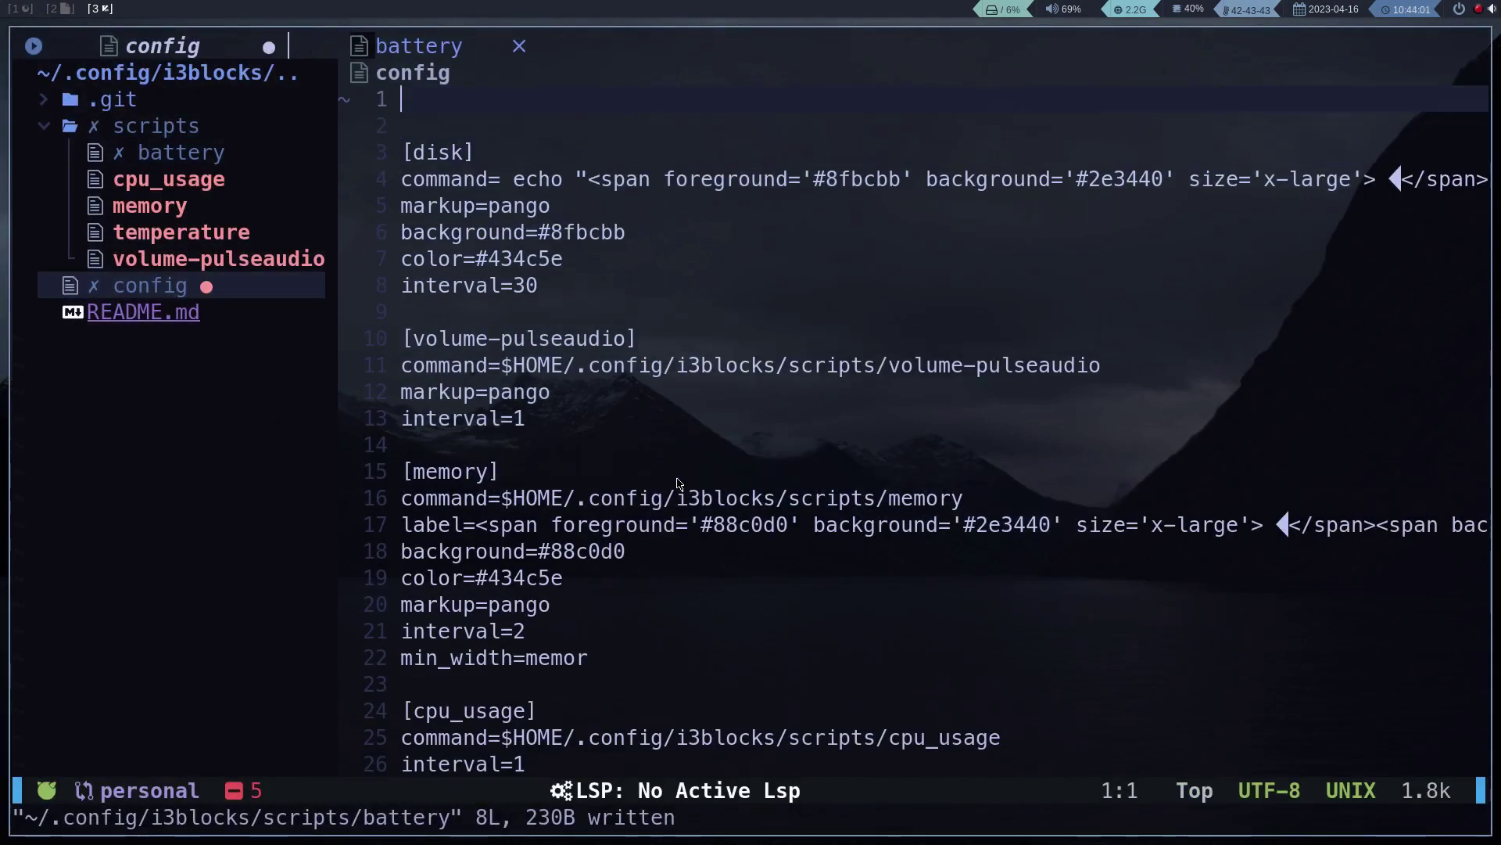
text(k:w)
key(Escape)
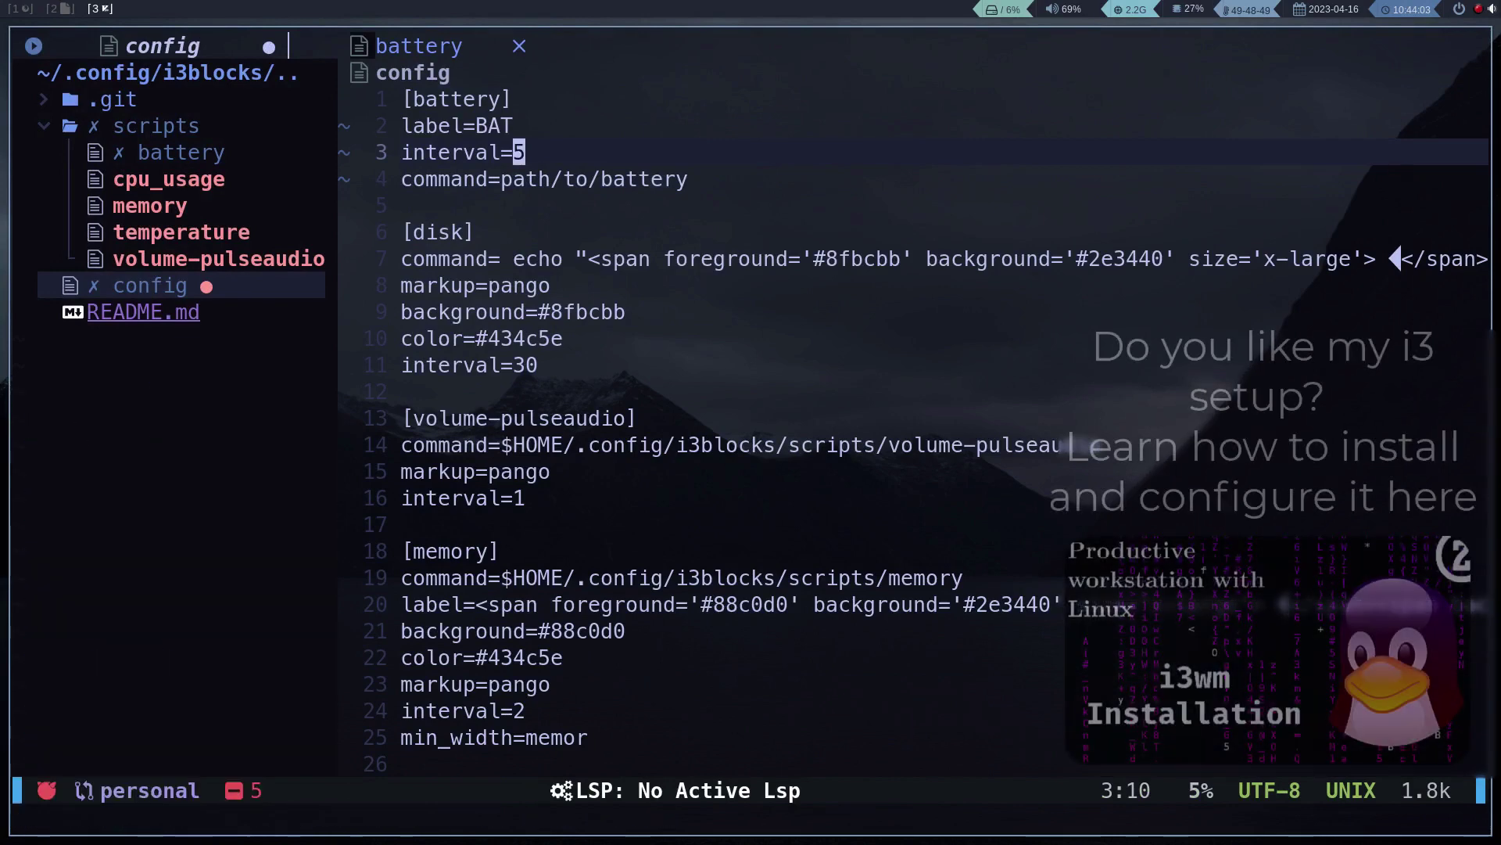
Step: Replace path/to/battery with $HOME/.config/i3blocks/scripts/battery and save the config
key(j)
key(j)
key(k)
key(b)
key(b)
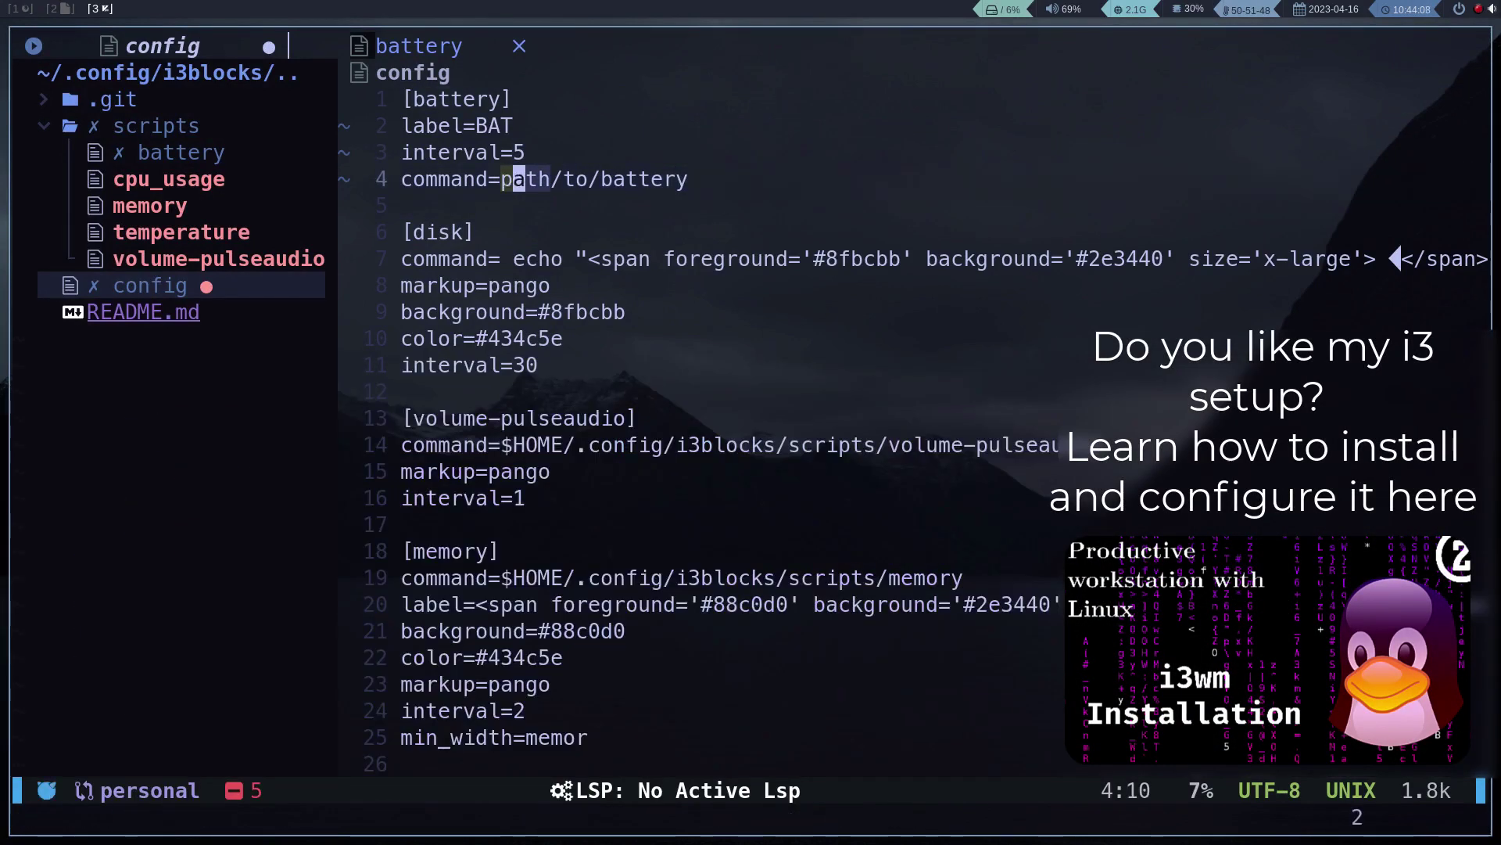
key(b)
key(shift+c)
text($HOME/.config.)
key(BackSpace)
text(/i3blocks/scripts/battery)
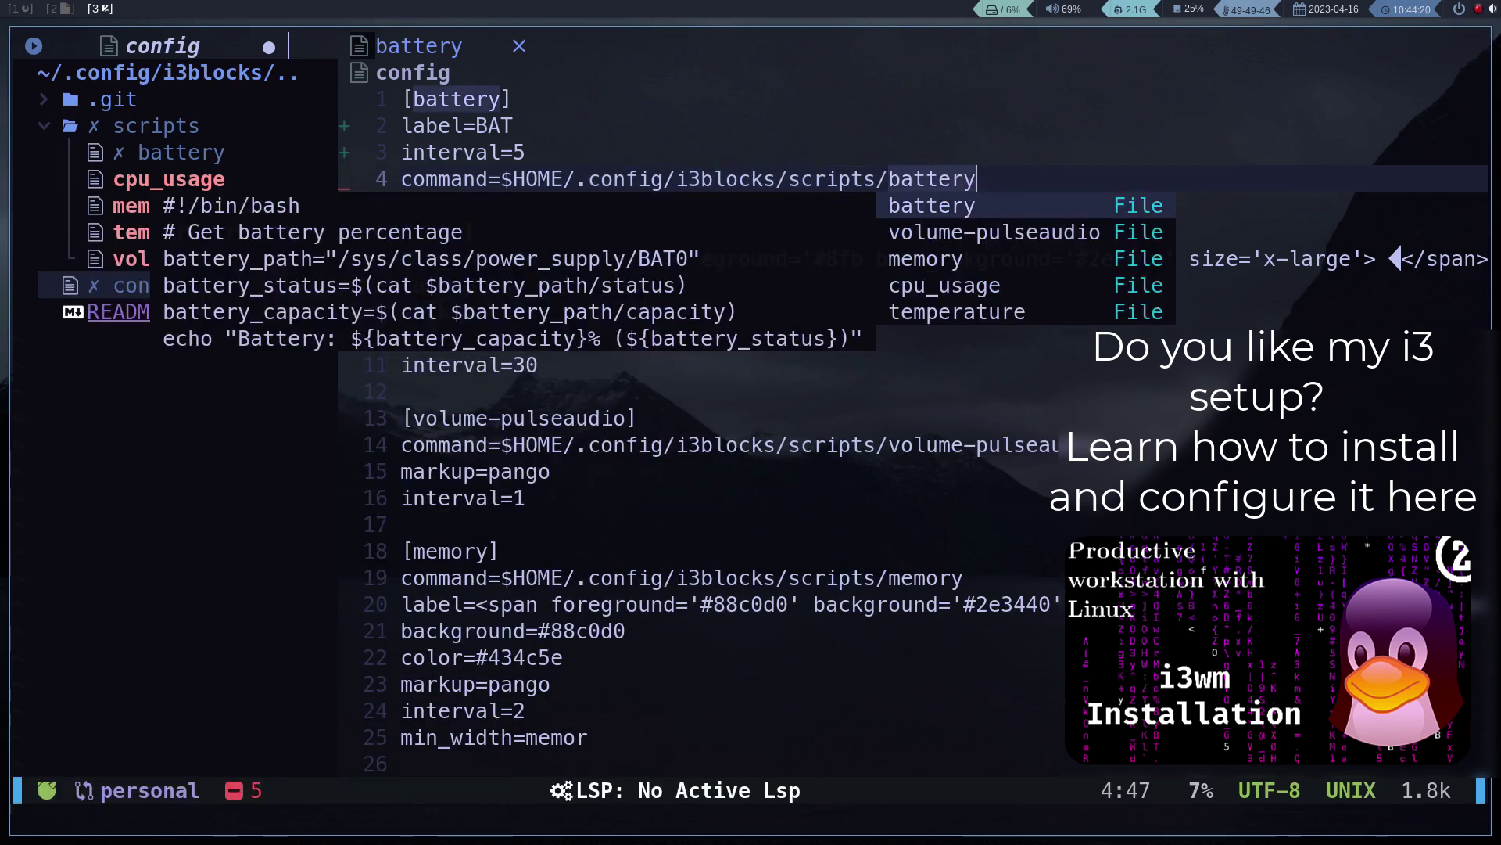
key(Escape)
text(:w)
key(Return)
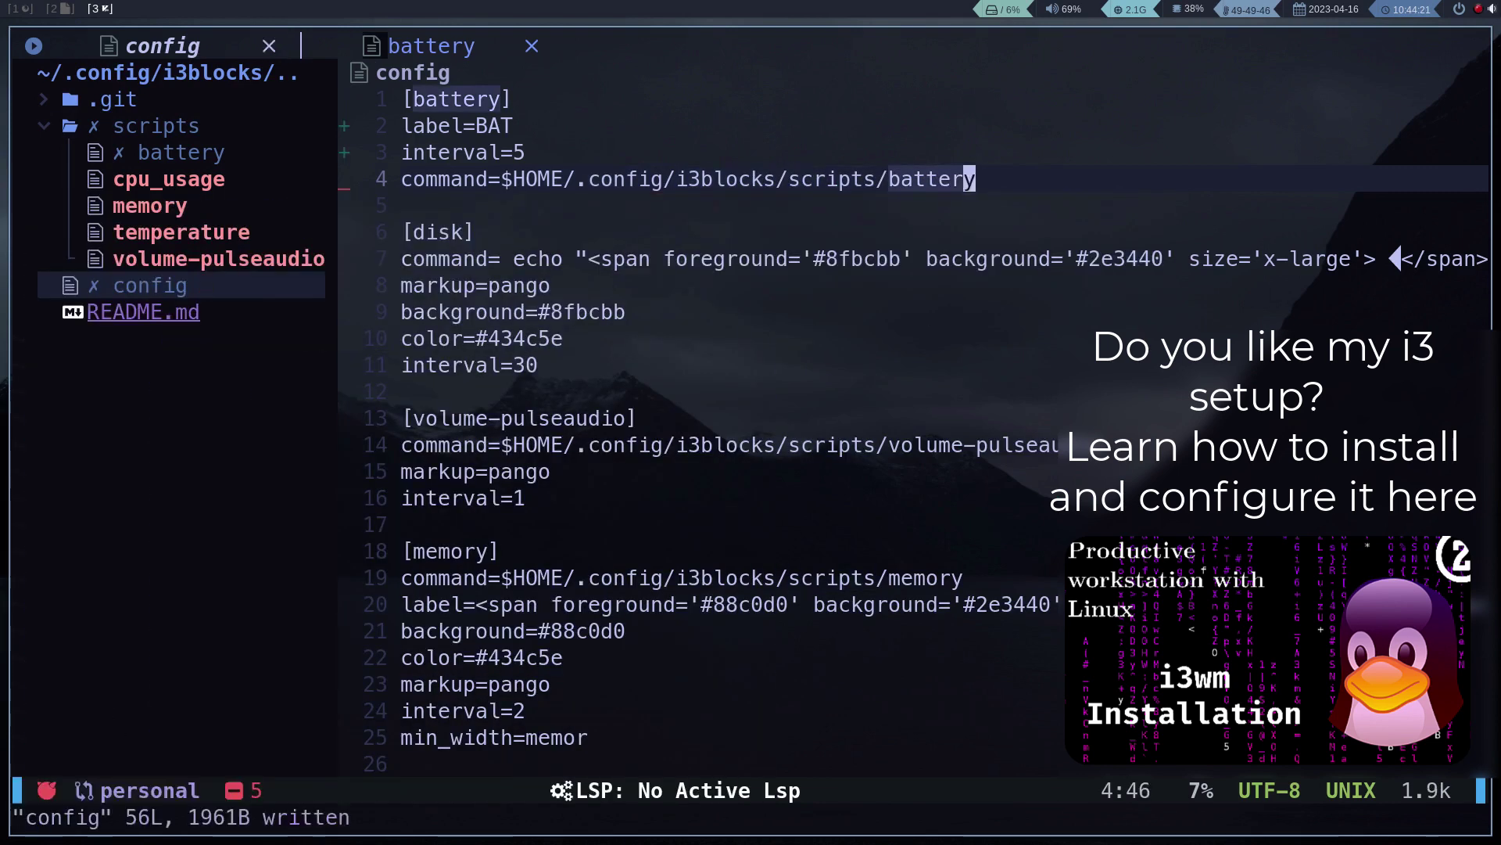
key(ctrl+backslash)
Step: In the scripts folder, make the battery script executable with chmod +x battery
text(l)
key(Return)
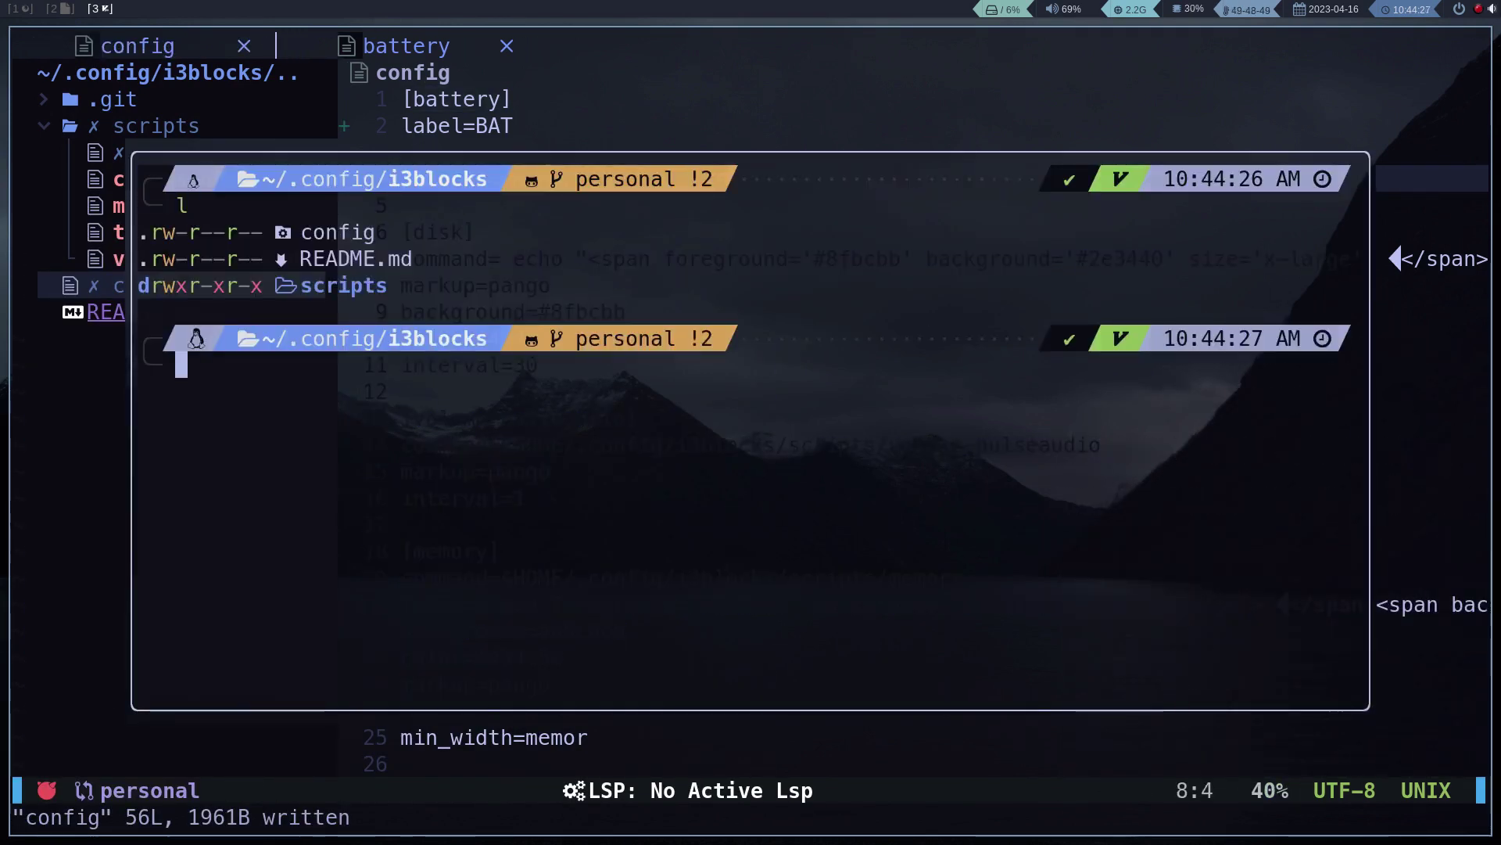
text(cd sc)
key(Right)
key(Return)
key(ctrl+l)
text(l)
key(Return)
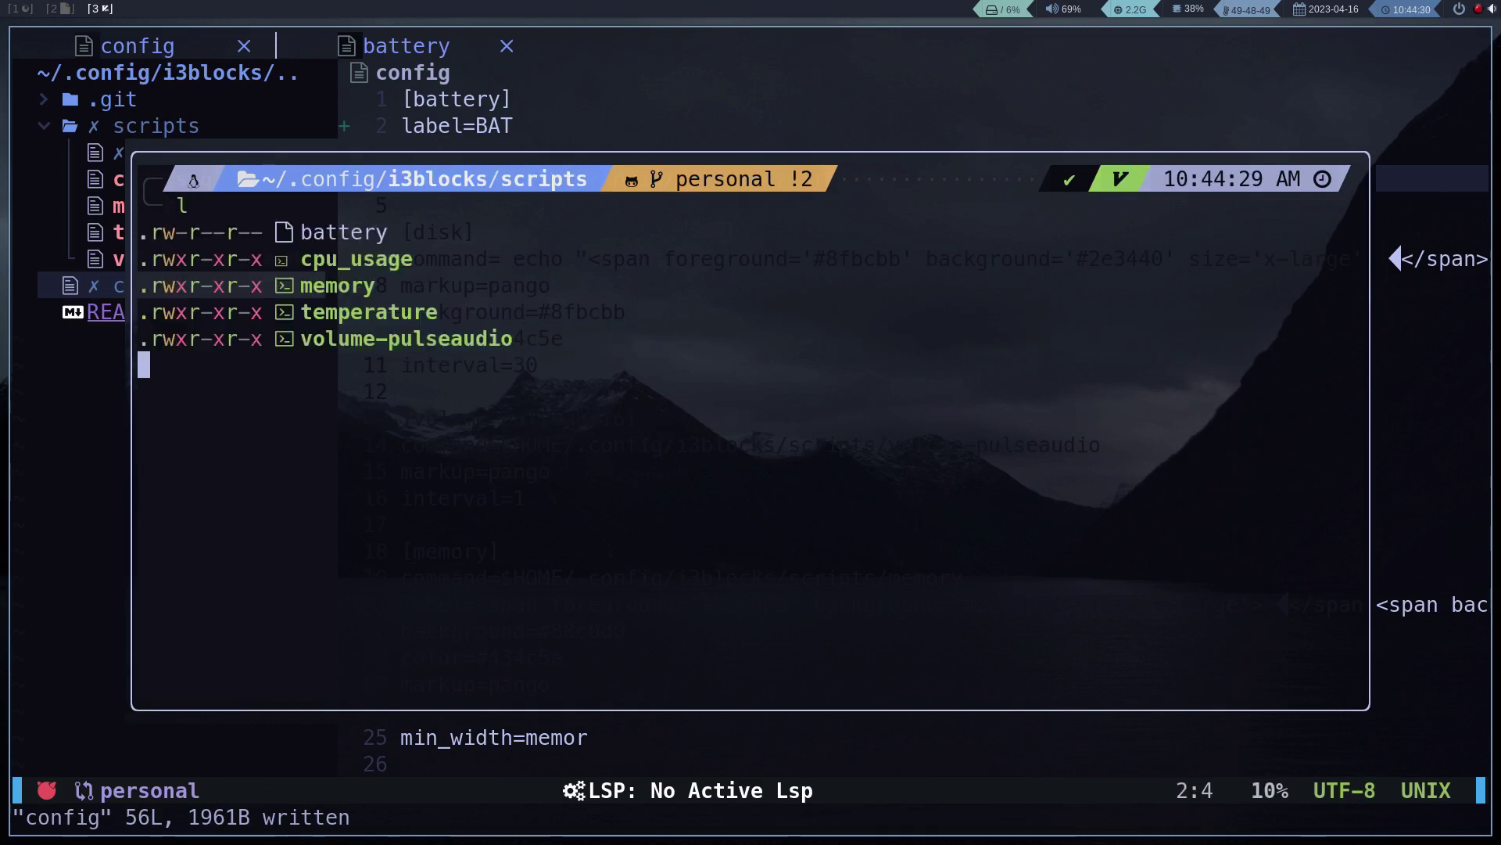
text(chmod +x battery)
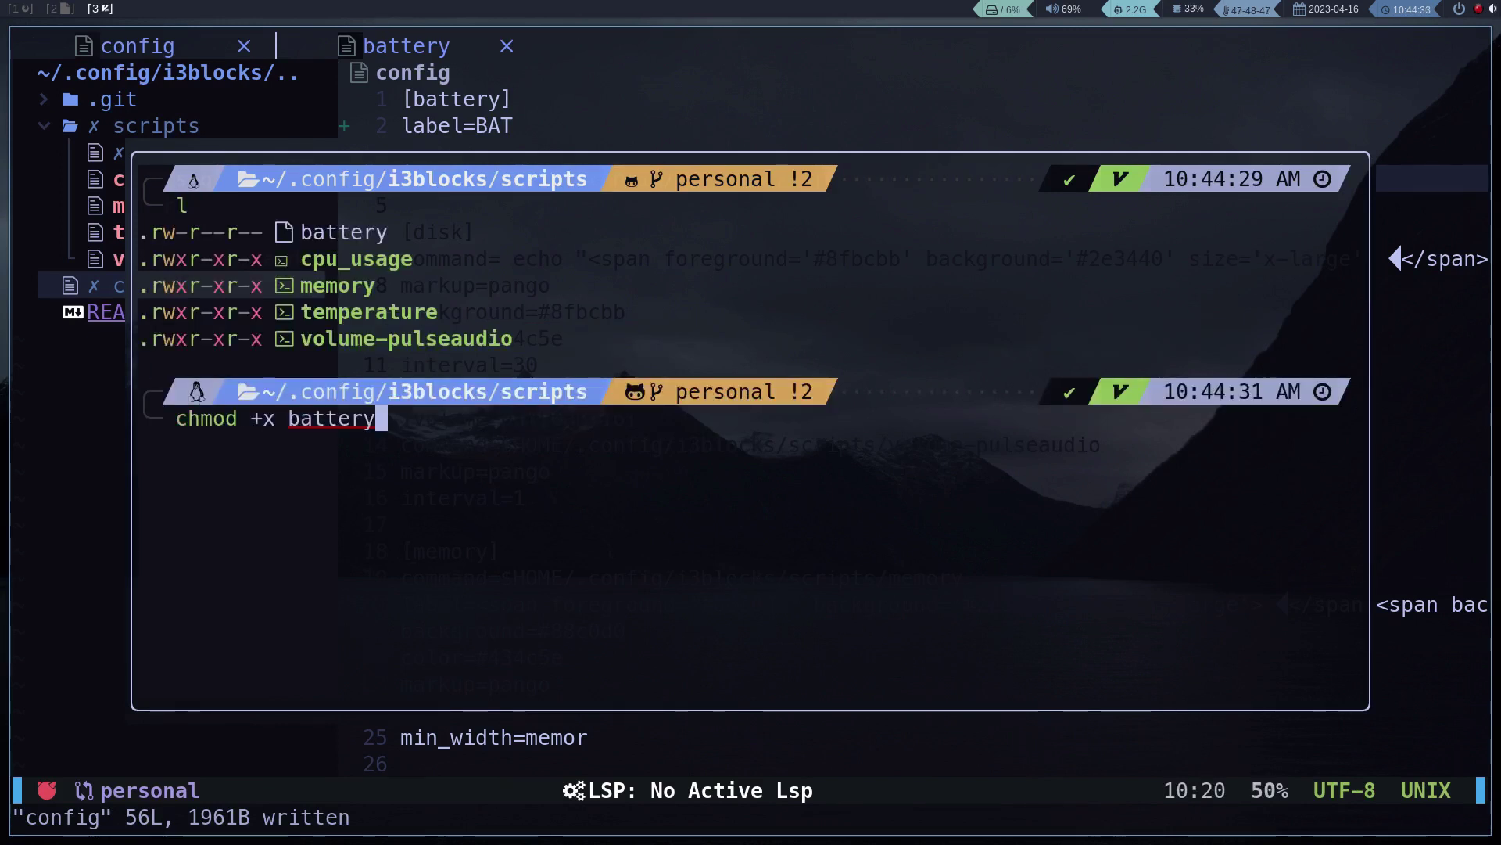
key(Return)
key(ctrl+l)
text(l)
key(Return)
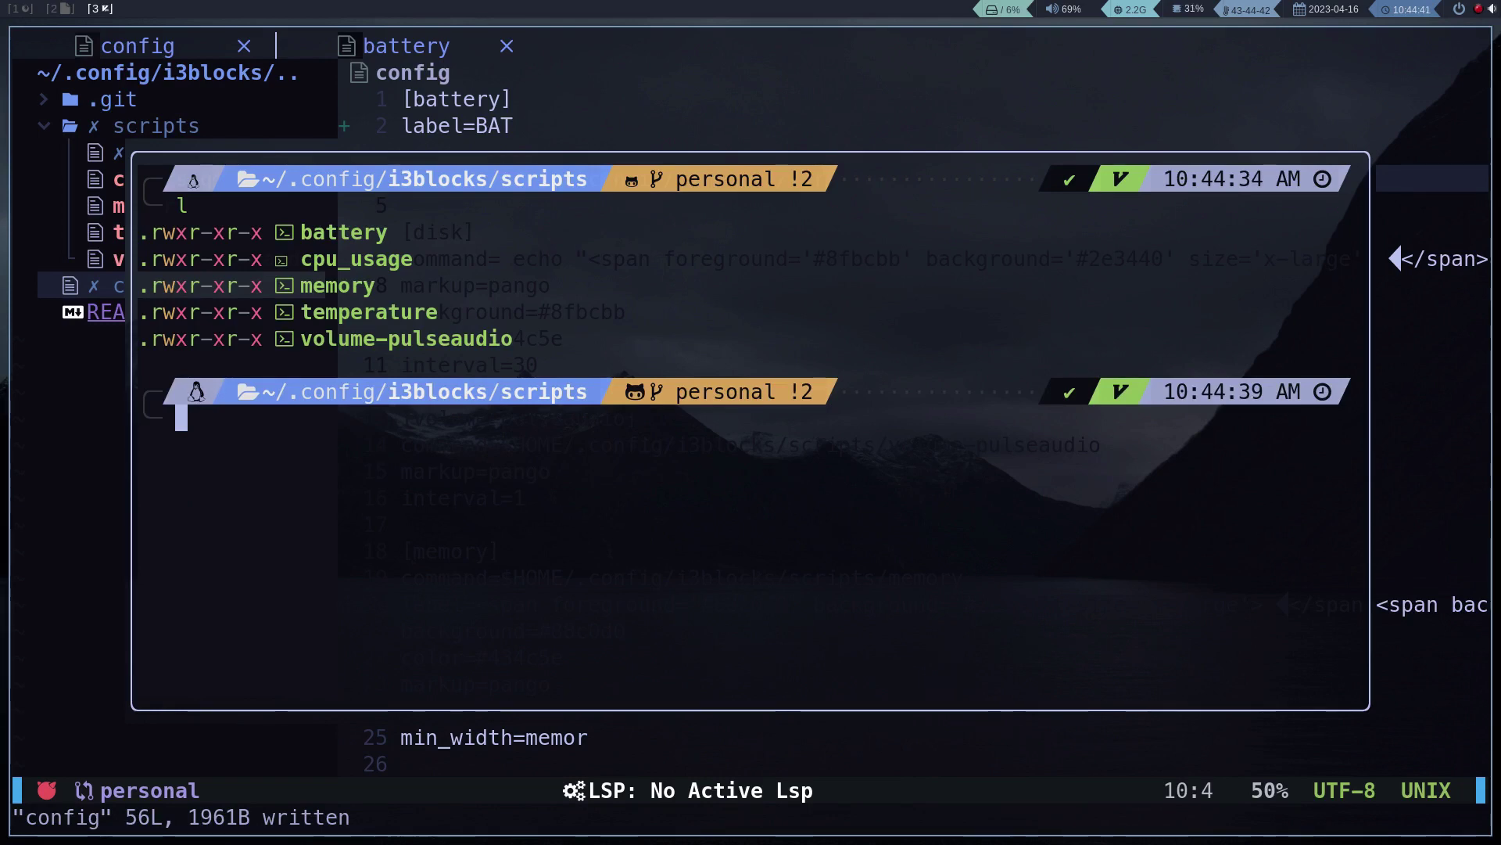
Step: Close the floating terminal and reload i3 so the bar shows Battery: 35% (Discharging)
key(ctrl+backslash)
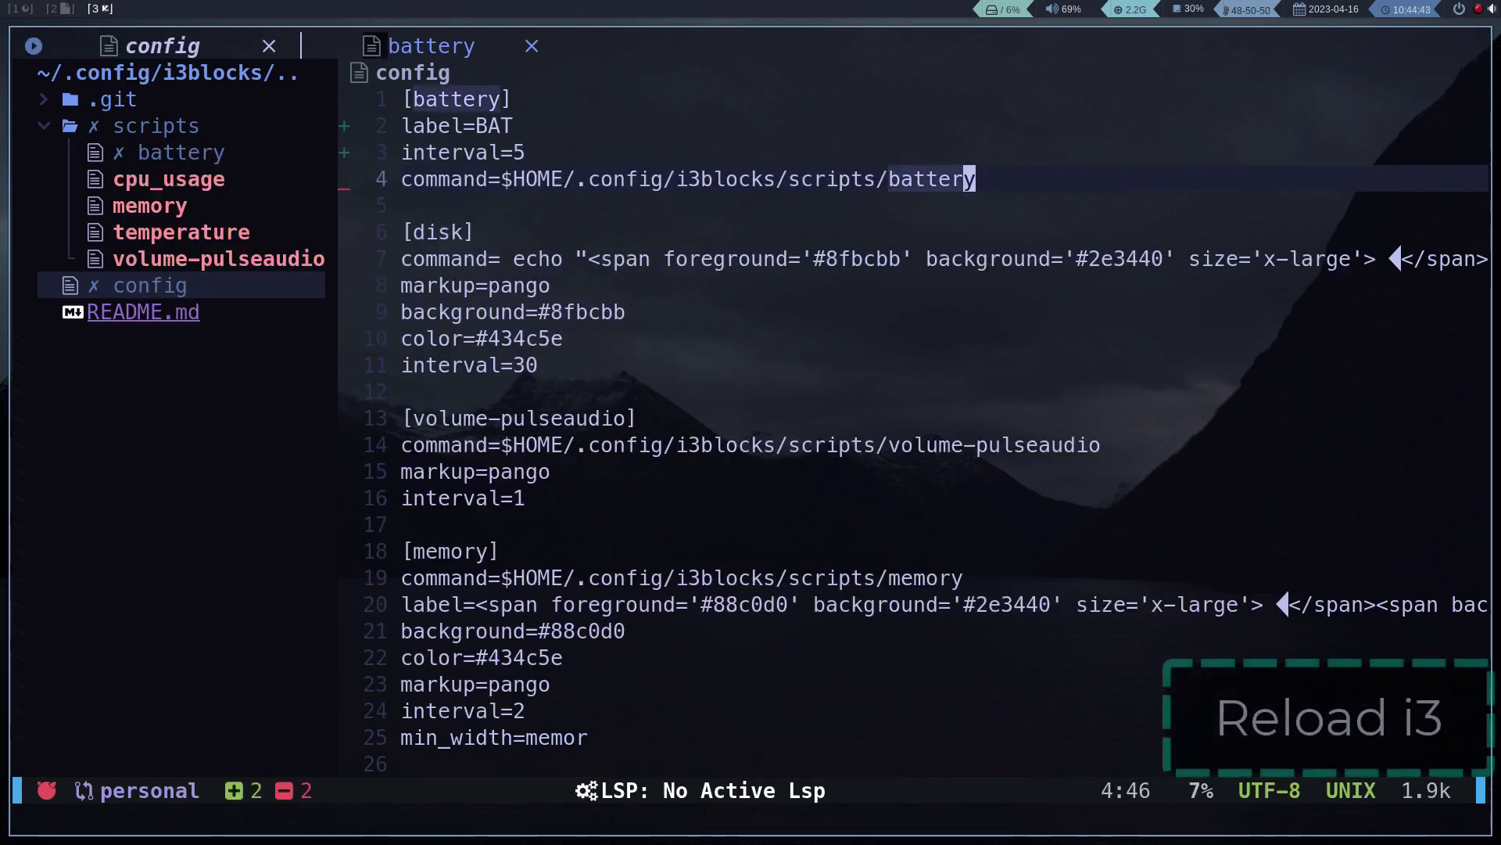
key(j)
key(super+shift+r)
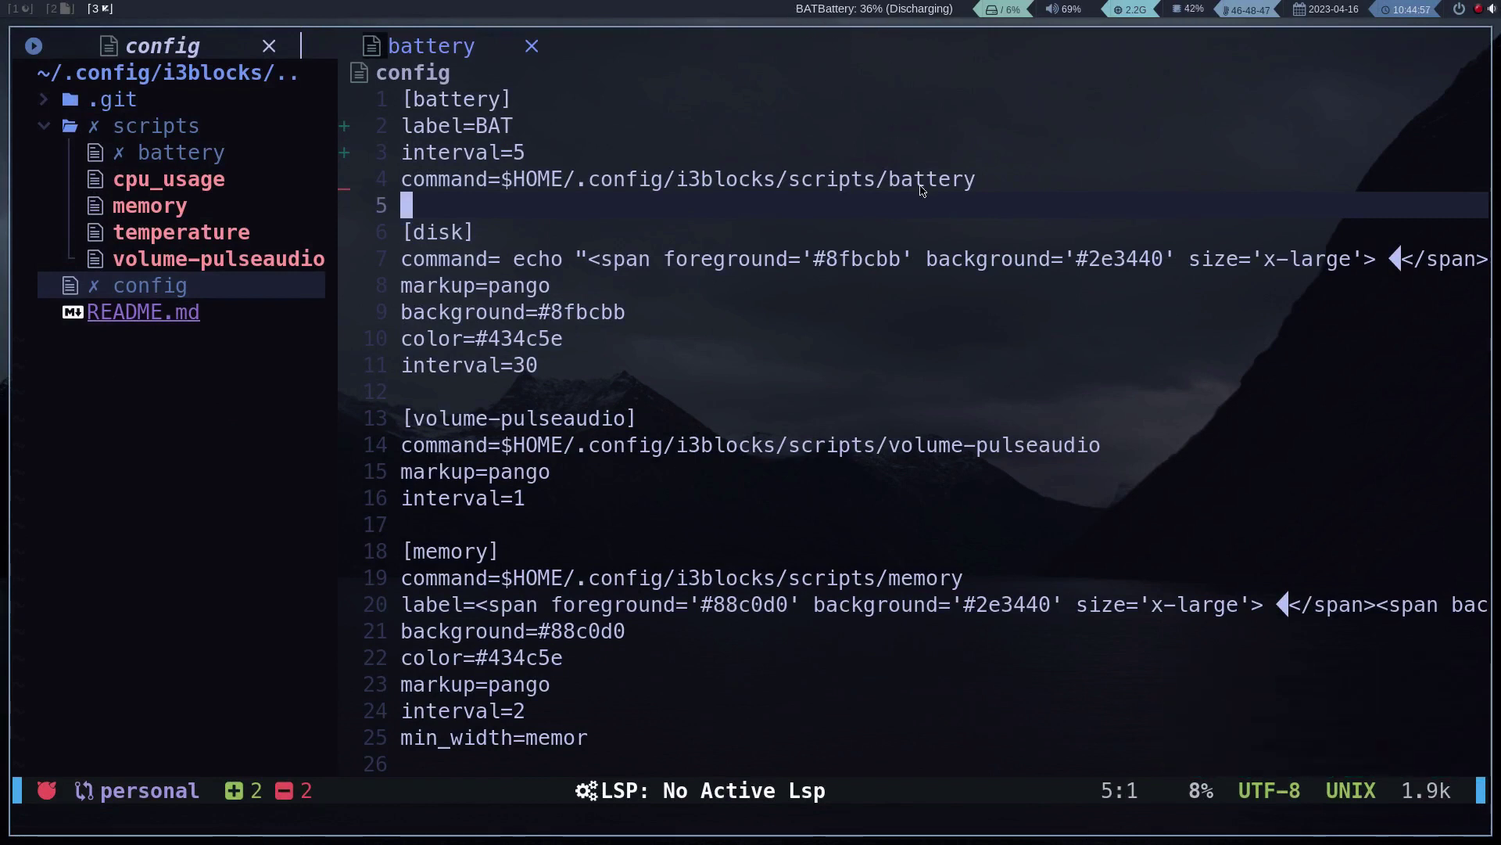
key(k)
key(k)
key(dollar)
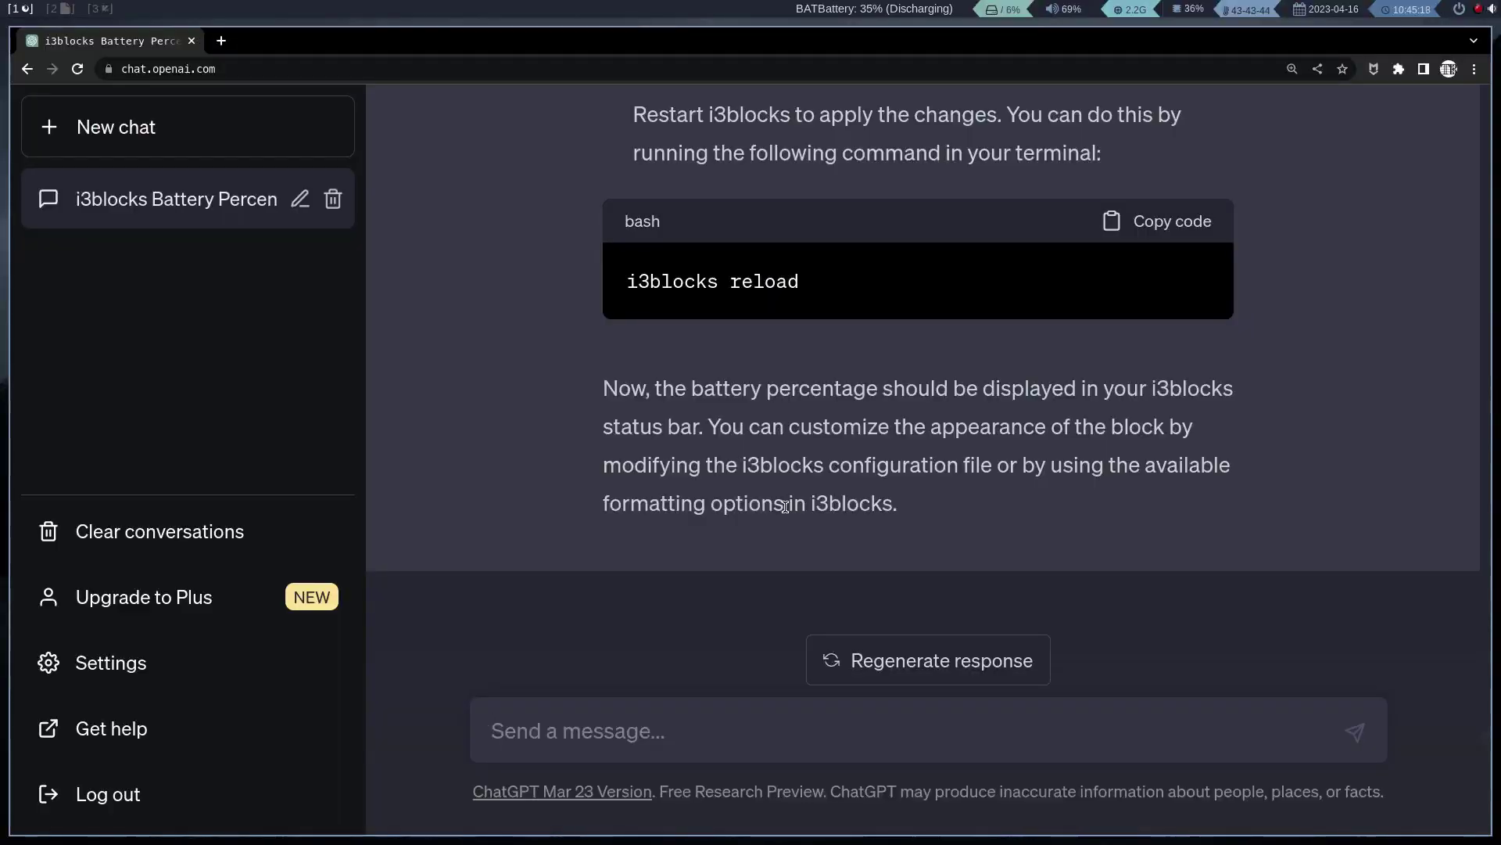
Step: Ask ChatGPT for the same script with Nerd Fonts icons and select its icon-selection code
text(I want the same script but using icons with Nerd)
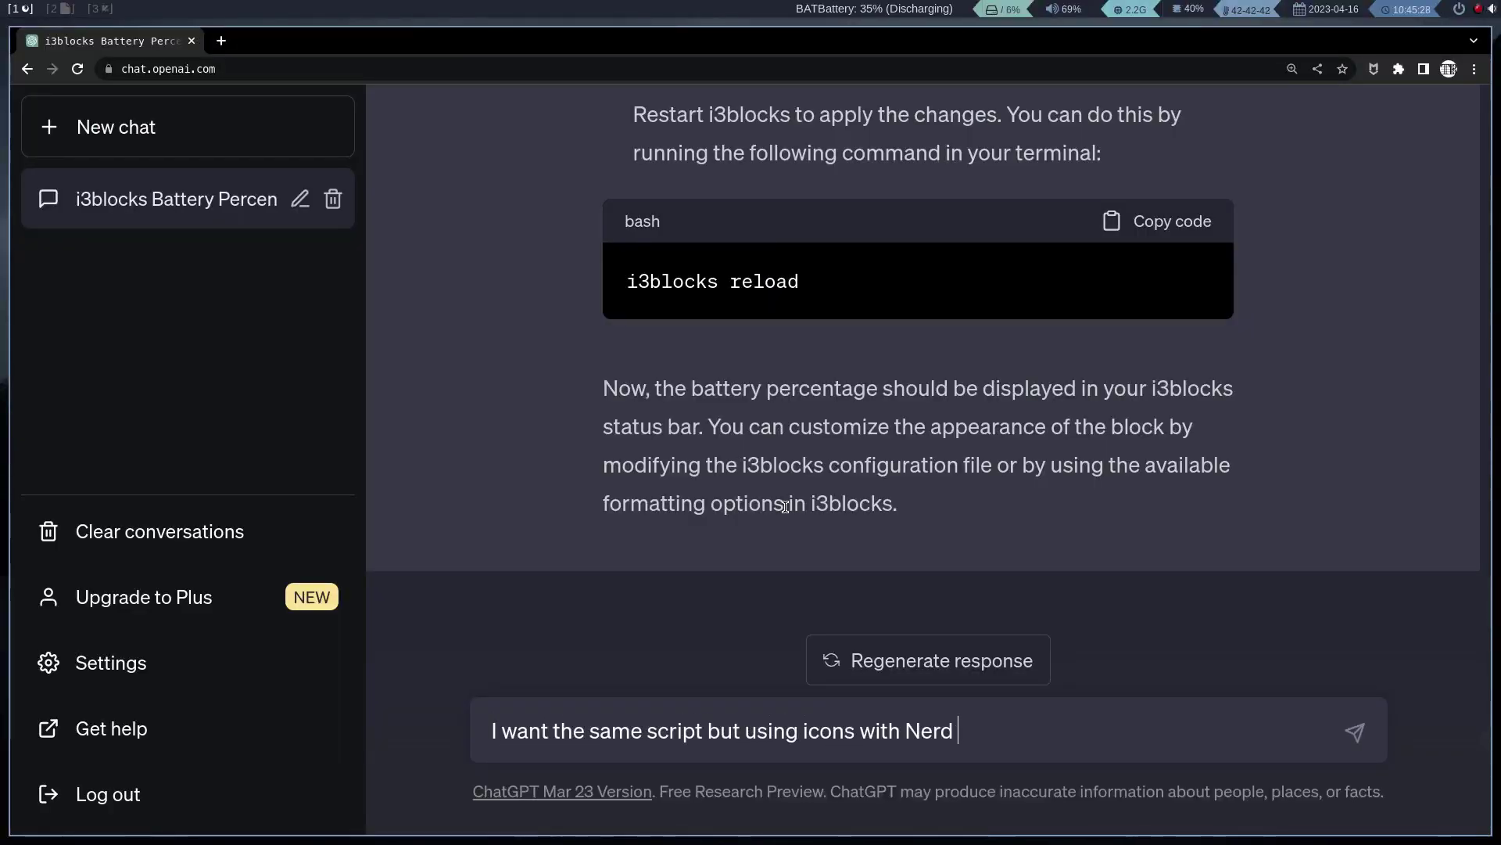
text(font)
text(s)
key(Return)
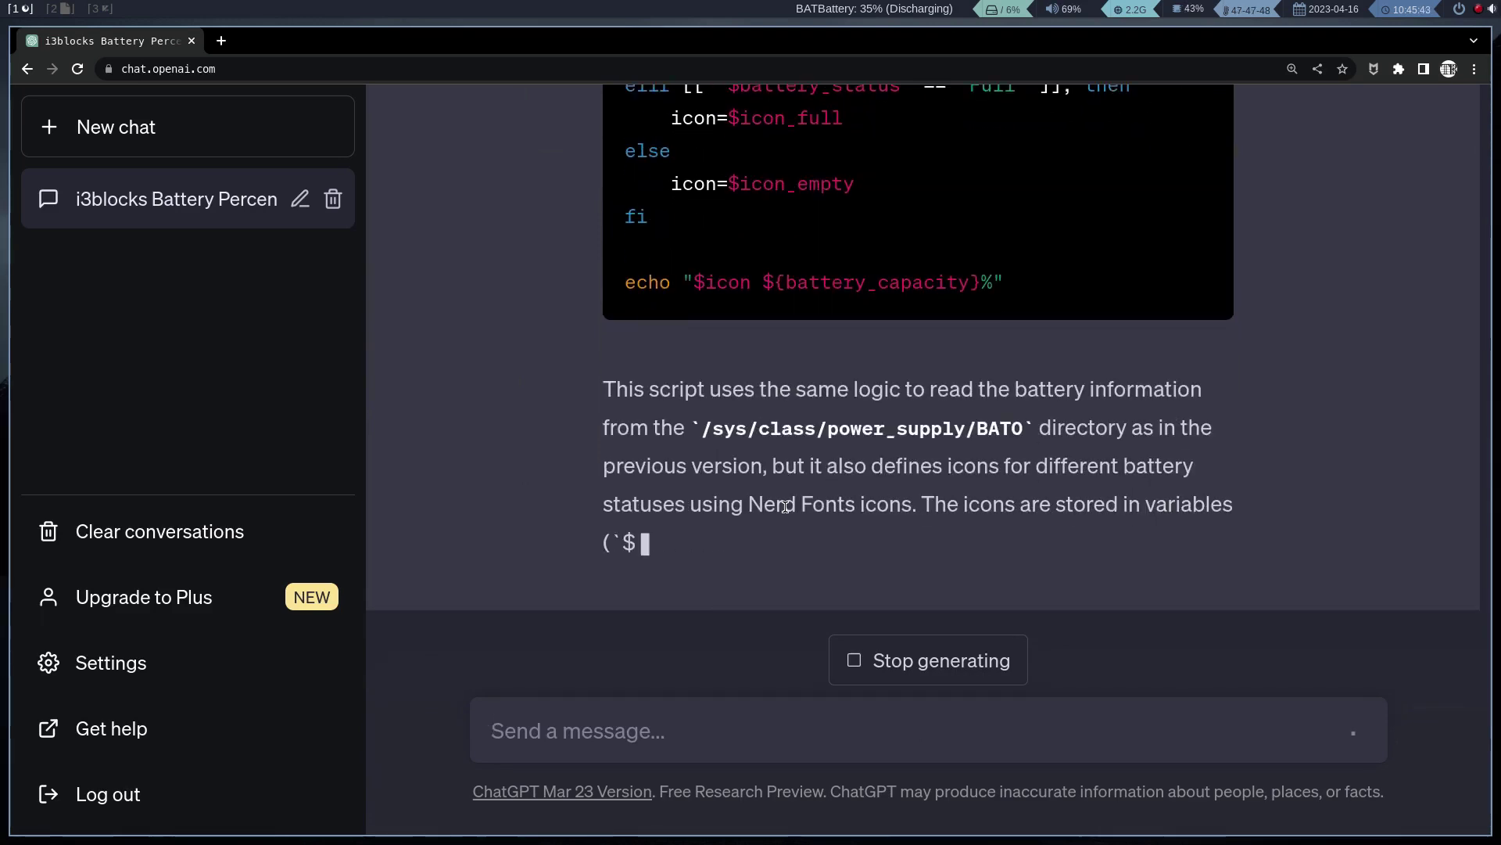
scroll(738, 394, up, 5)
scroll(739, 393, up, 5)
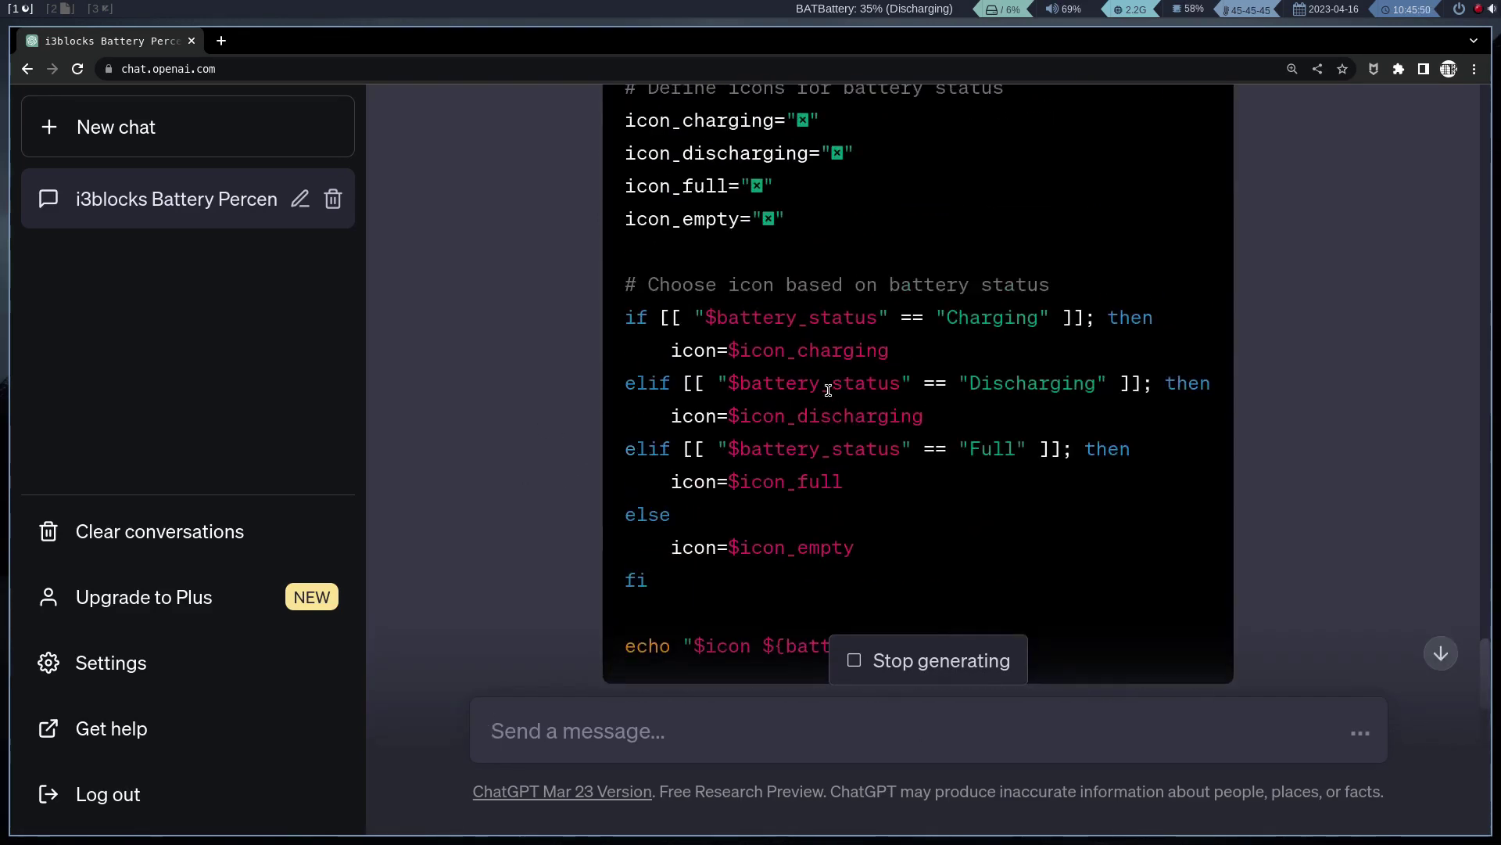
scroll(738, 393, down, 1)
drag(1009, 547, 654, 293)
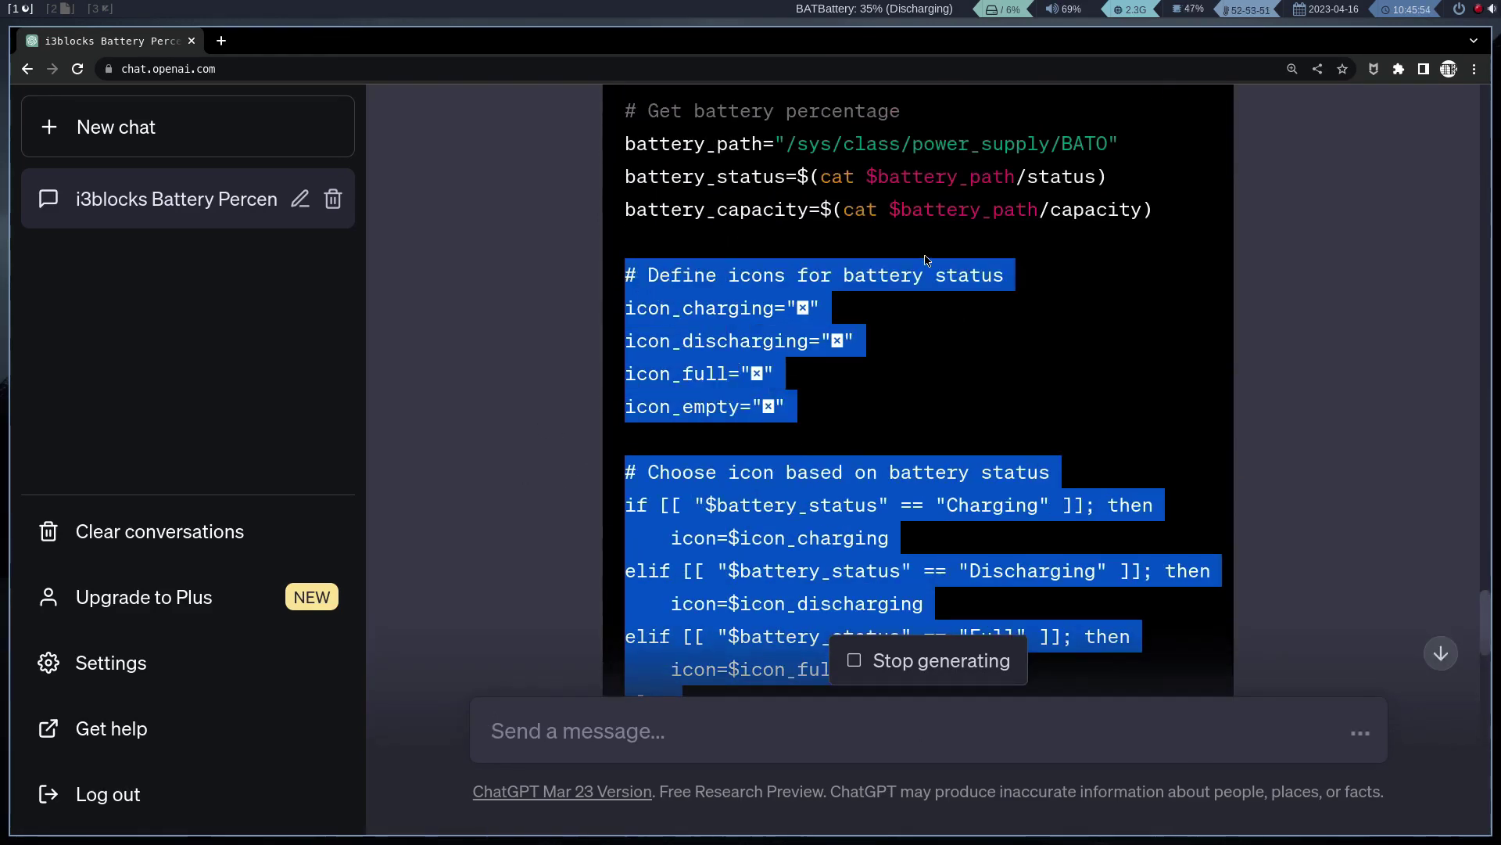
Step: Comment out the old echo line, paste the Nerd Font icon logic below it, and save
key(super+3)
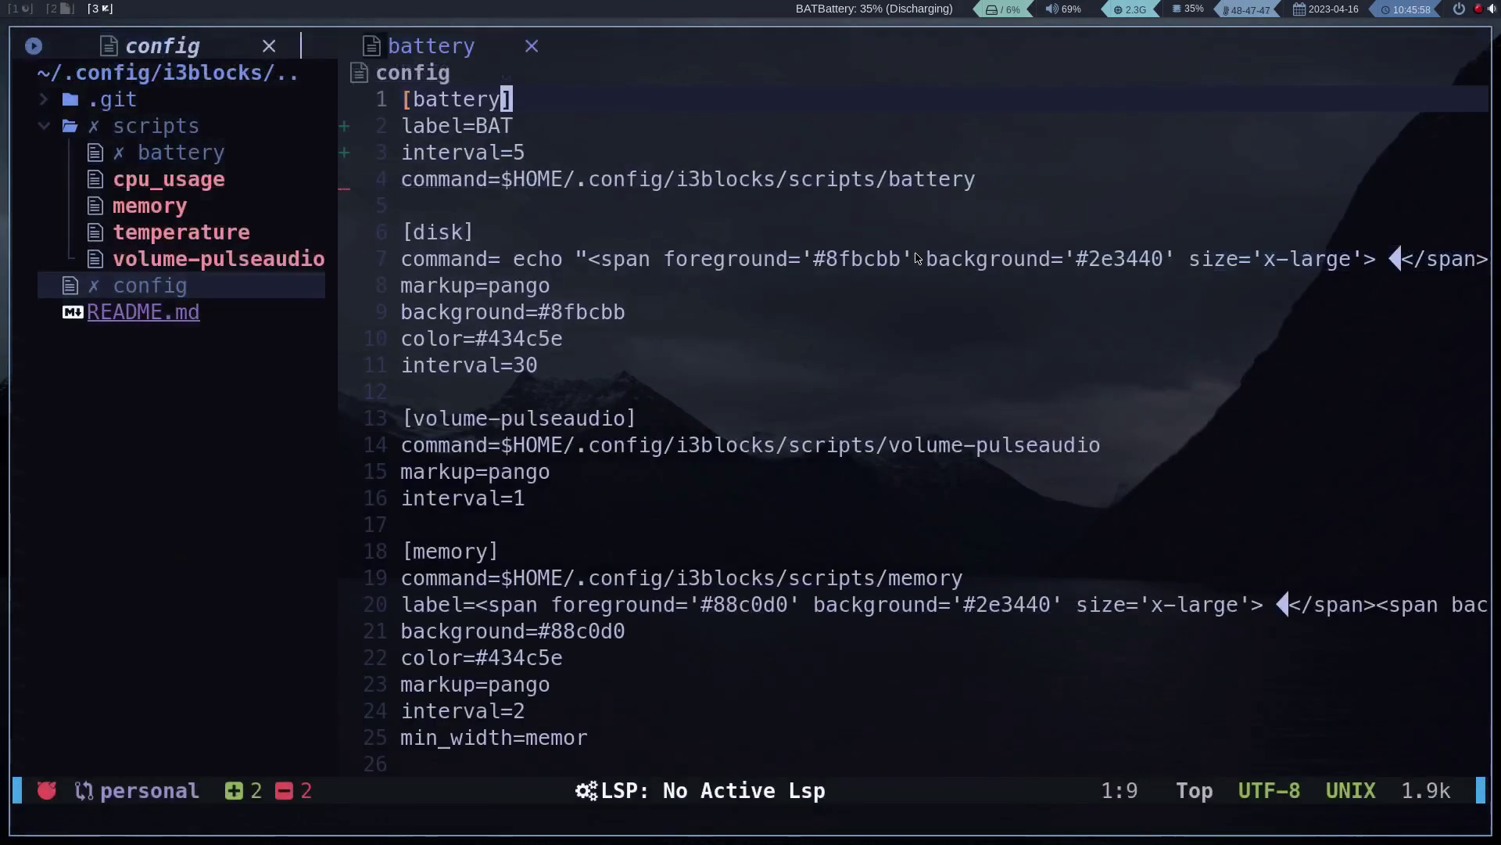
key(shift+l)
key(j)
key(j)
key(j)
key(j)
key(j)
key(j)
key(j)
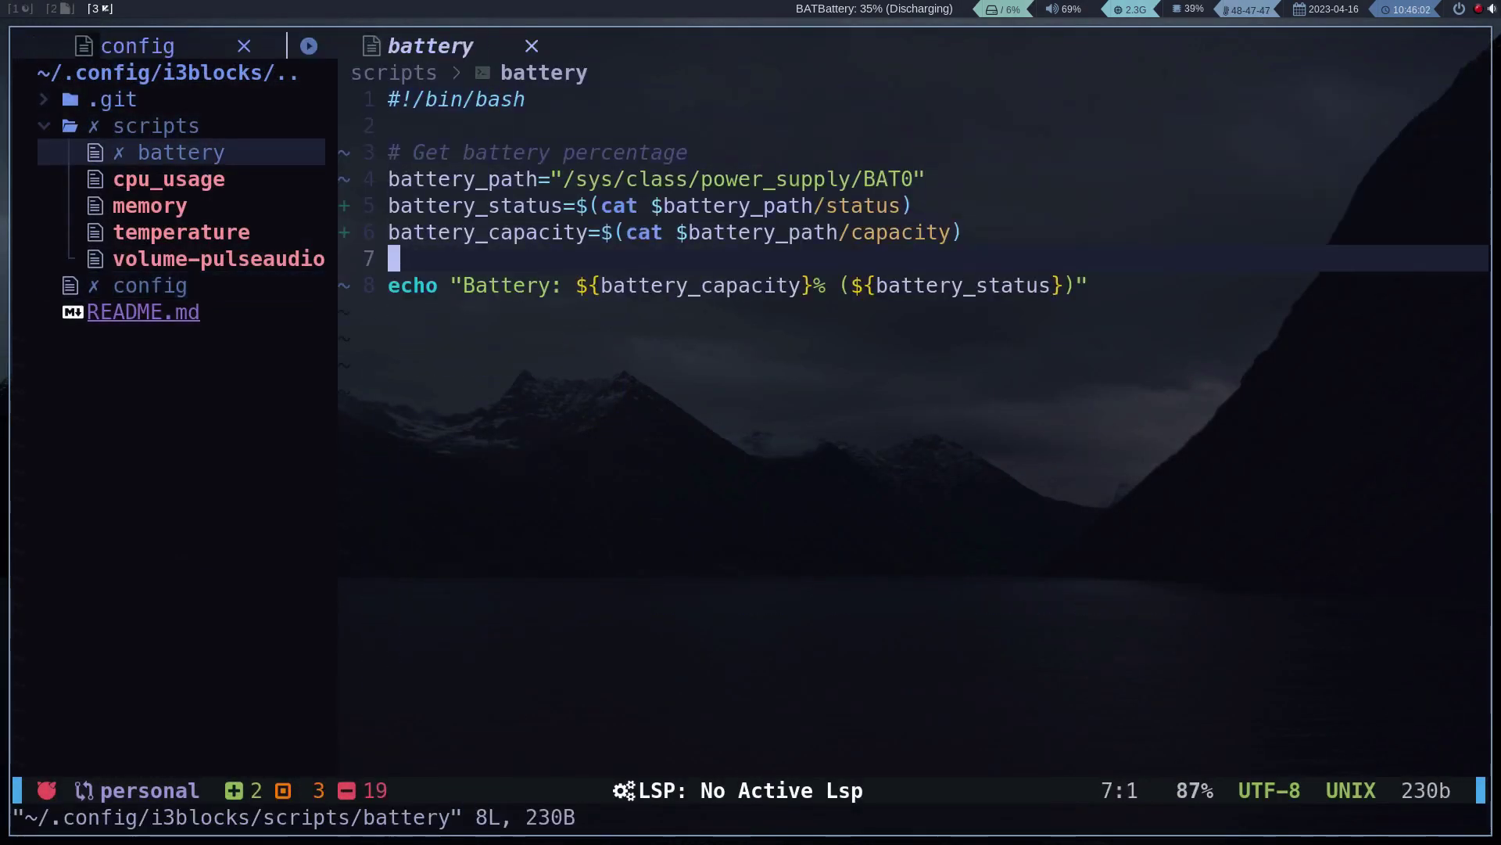
key(g)
key(c)
key(c)
key(o)
key(BackSpace)
key(BackSpace)
key(ctrl+shift+v)
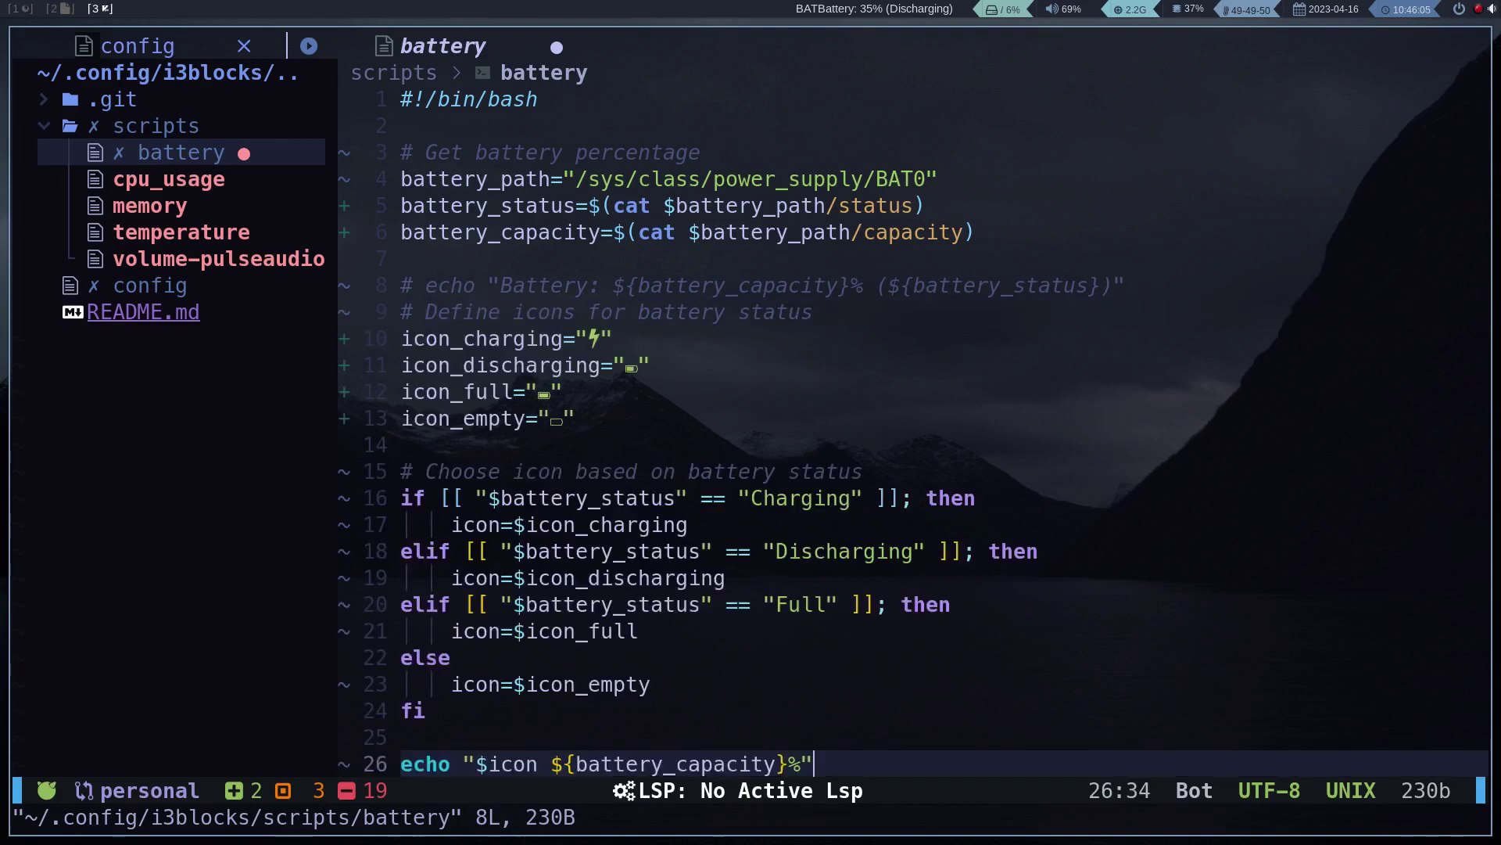
key(Escape)
text(kjfe)
text(:w)
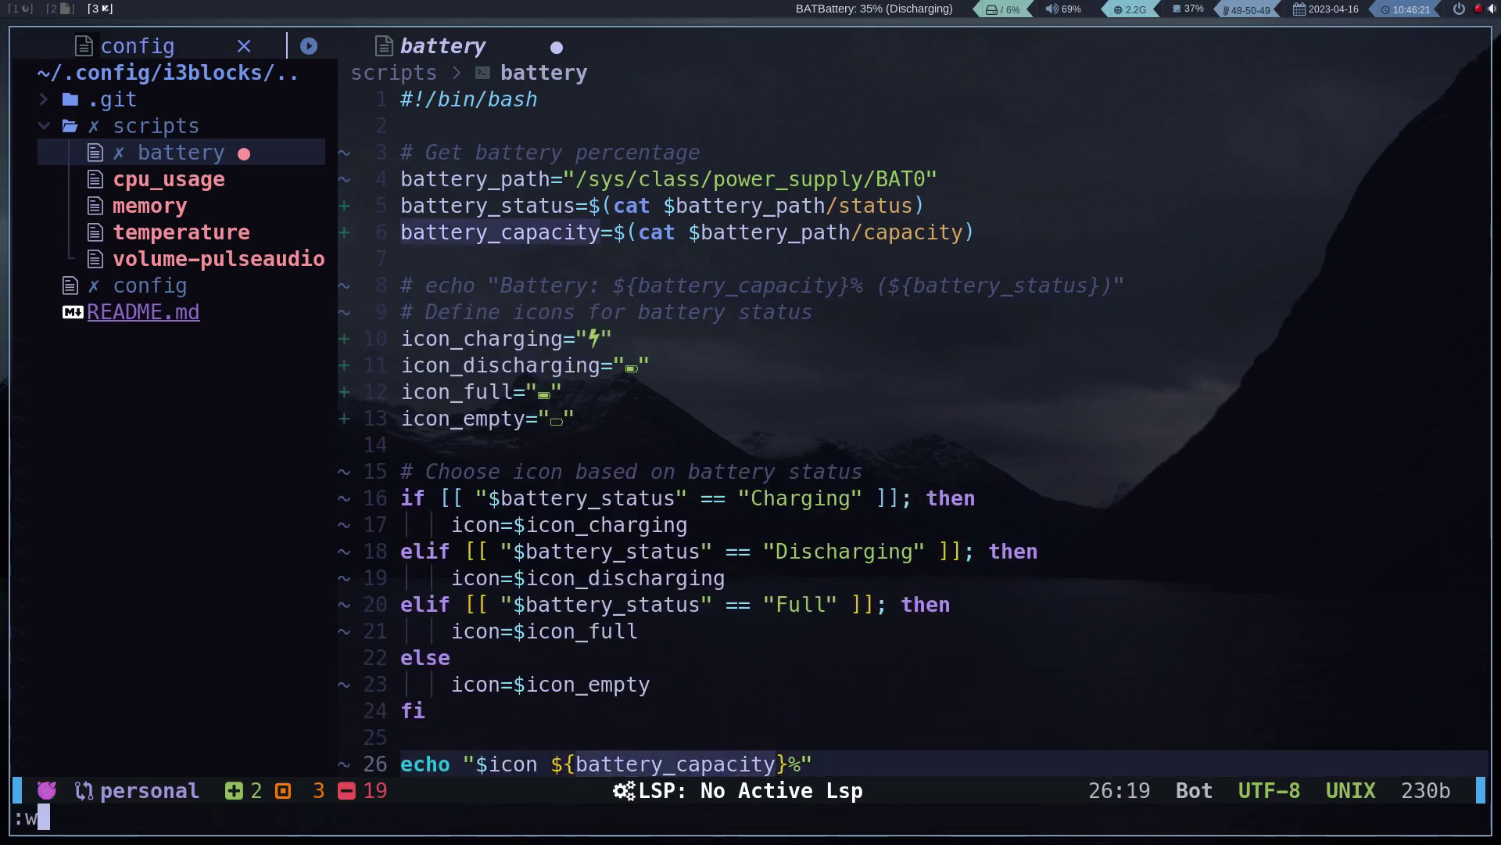
key(Return)
Step: Start a ChatGPT request for the same script using red color based on battery level
key(k)
key(k)
key(k)
key(k)
key(k)
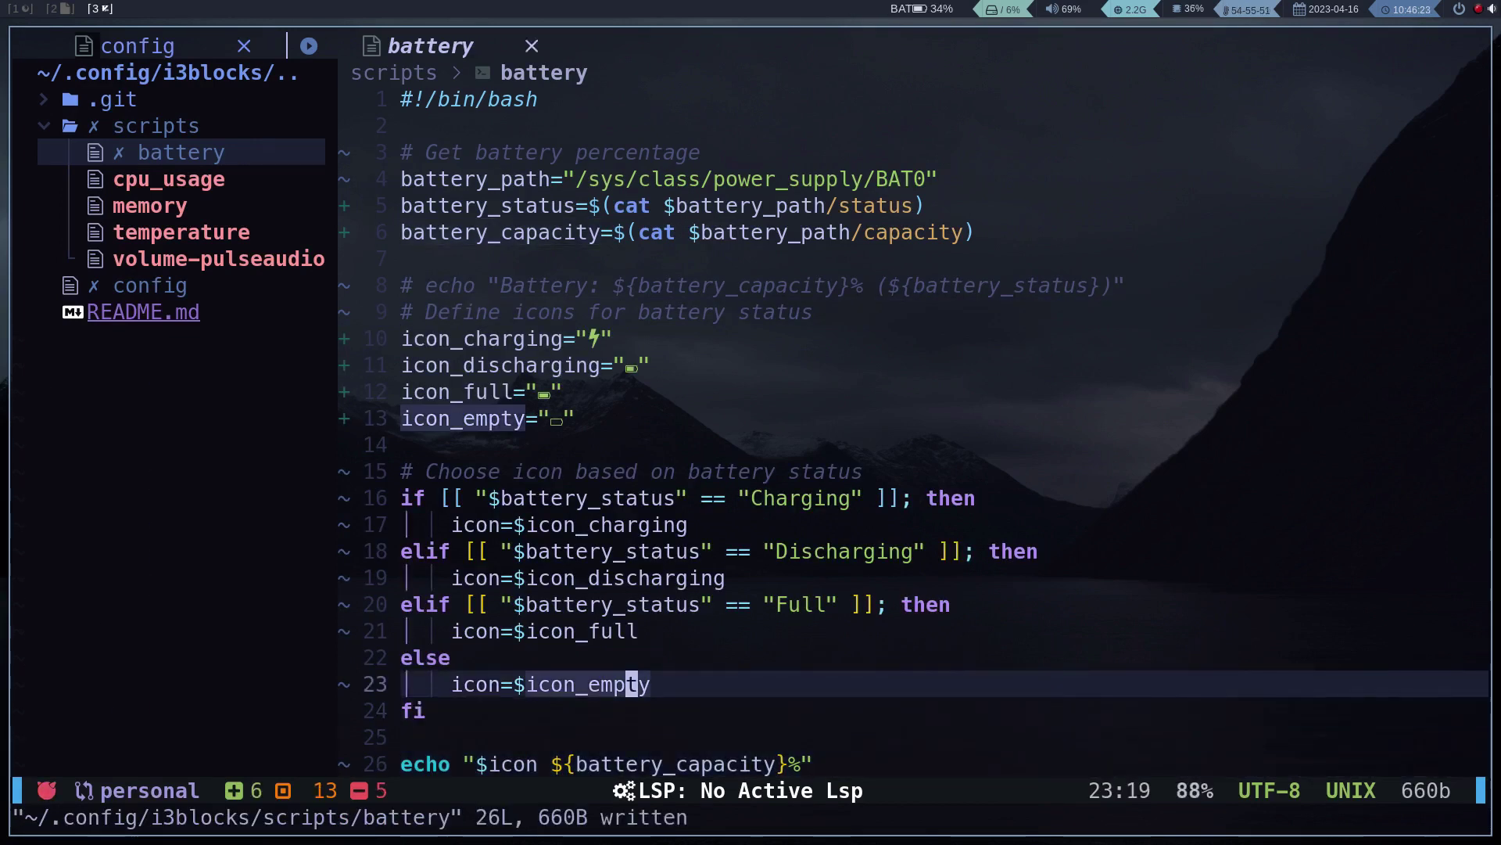
key(k)
key(k)
key(k)
key(k)
key(k)
key(k)
key(k)
key(k)
key(k)
key(k)
key(k)
key(k)
key(k)
key(k)
key(k)
key(k)
key(k)
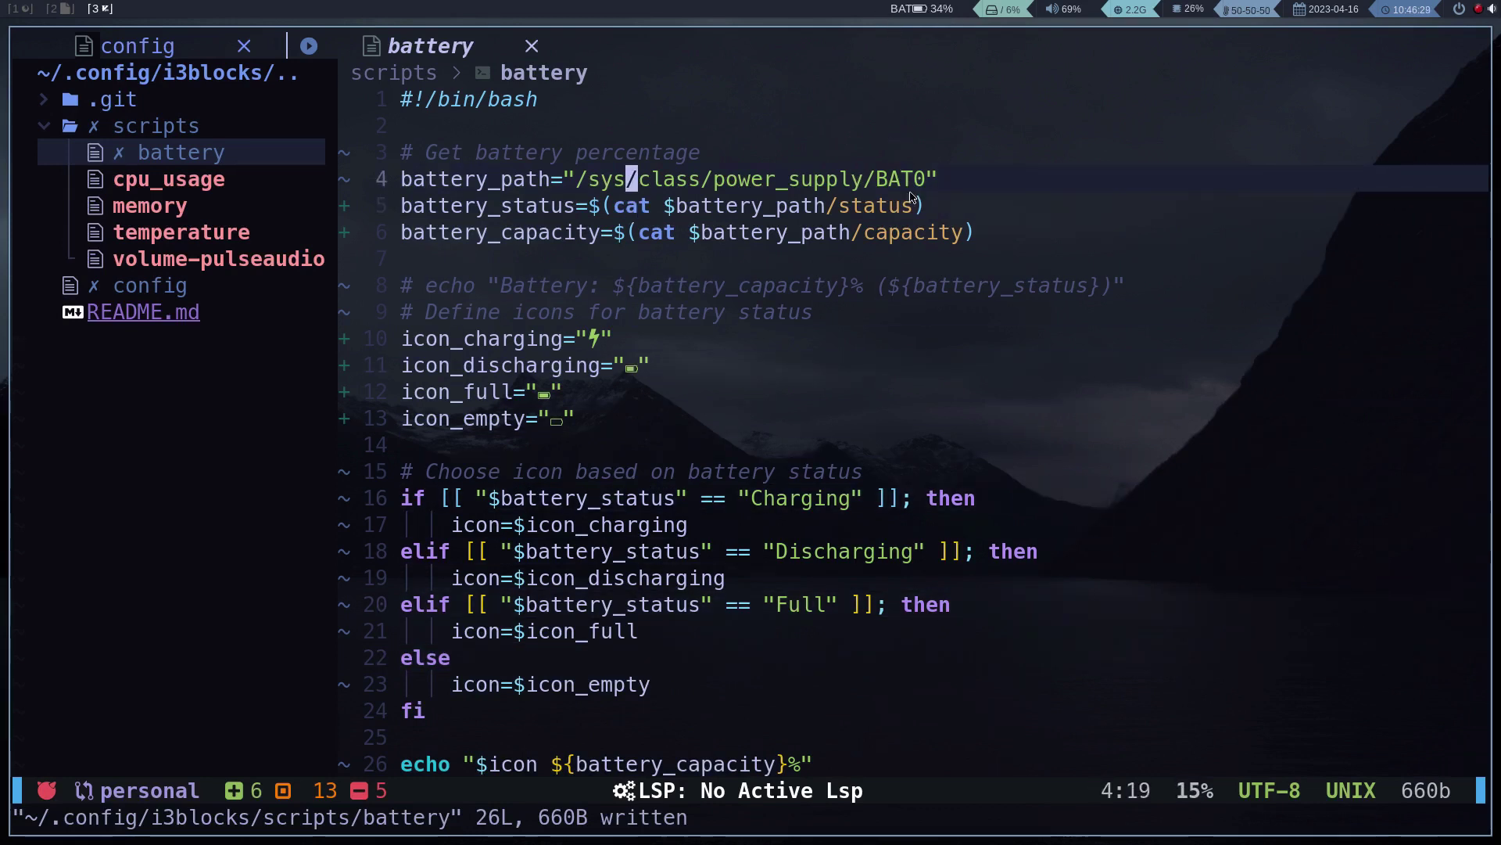
text(I want the same script but)
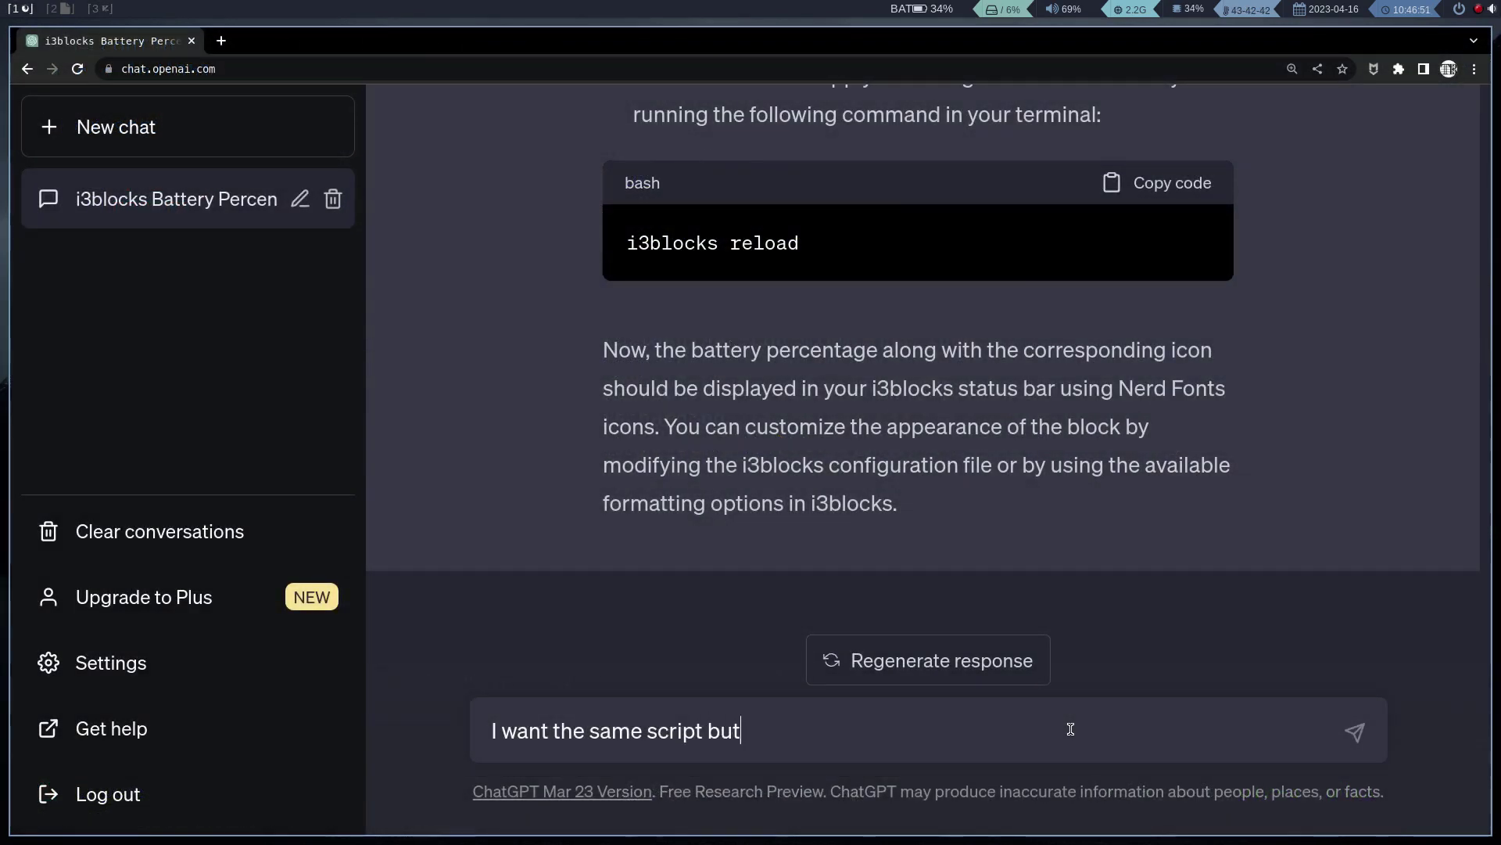
text( using red color when the battery is abou)
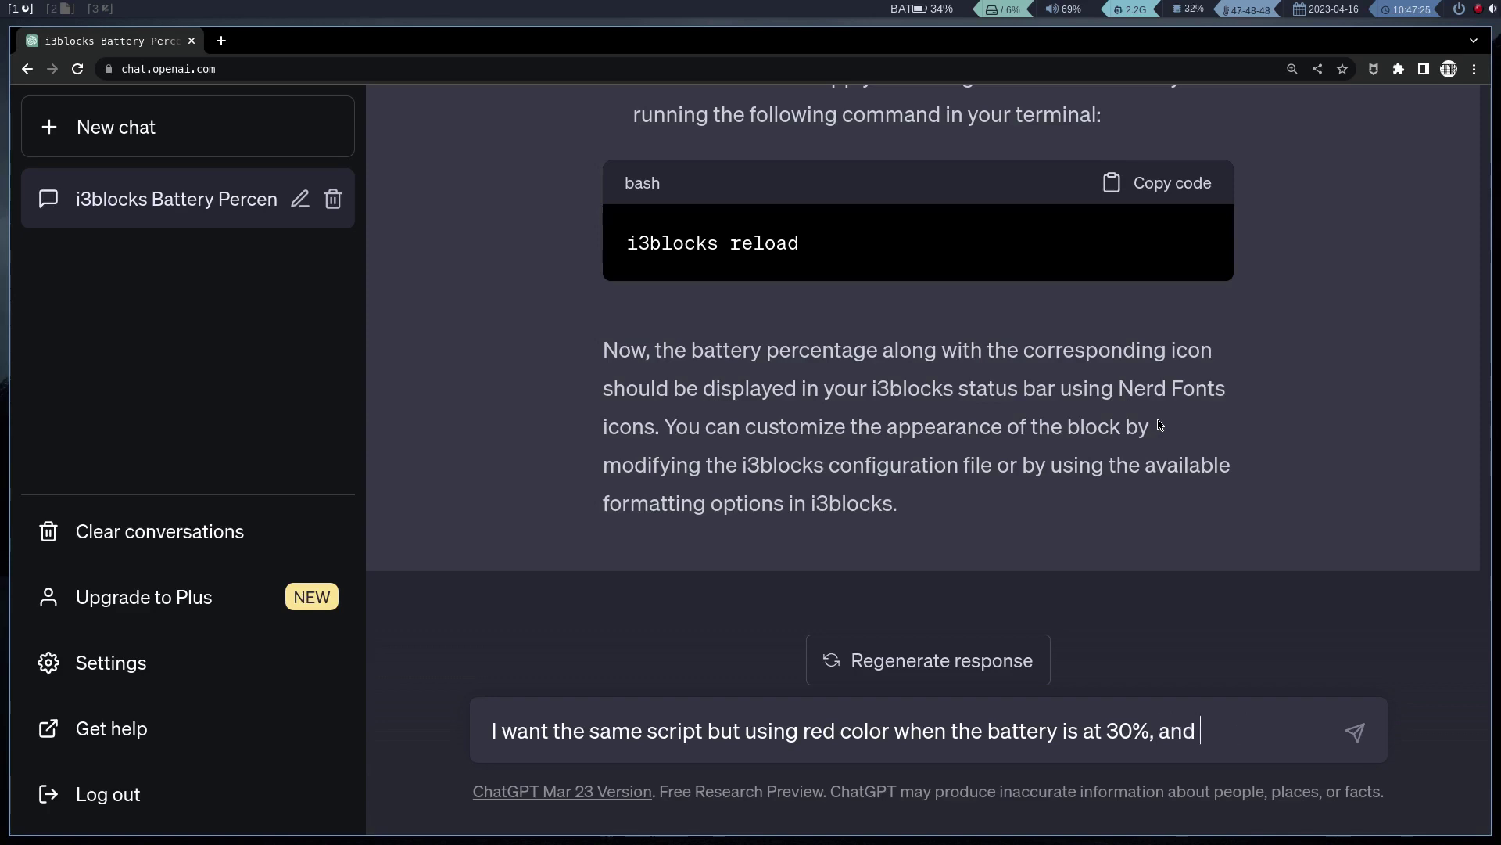
Step: Ask ChatGPT to also interpolate the colours at 50% and 70%
key(shift+Return)
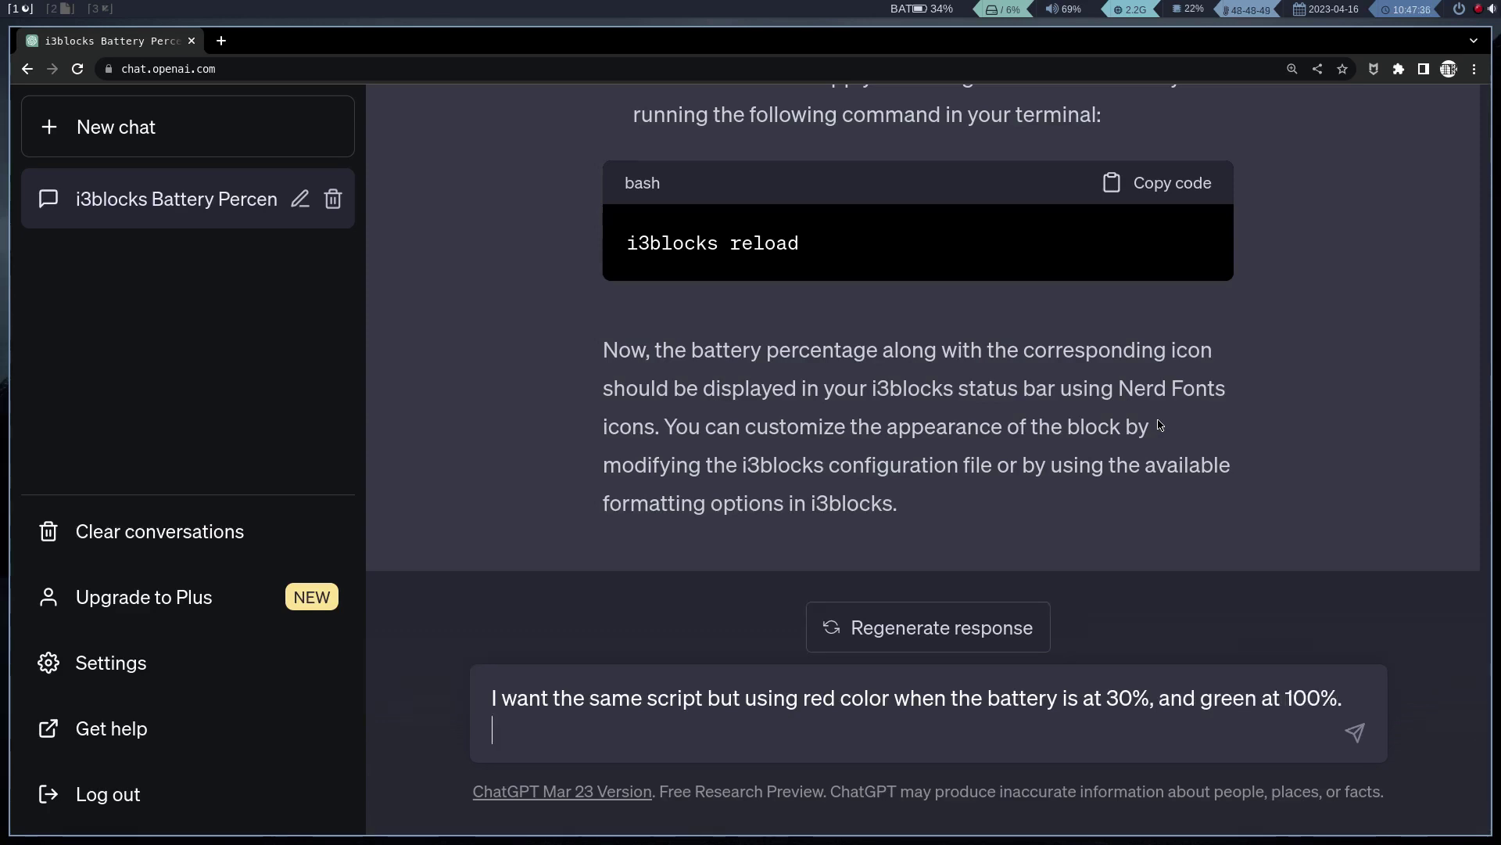
text(And interpolate that colors at 50)
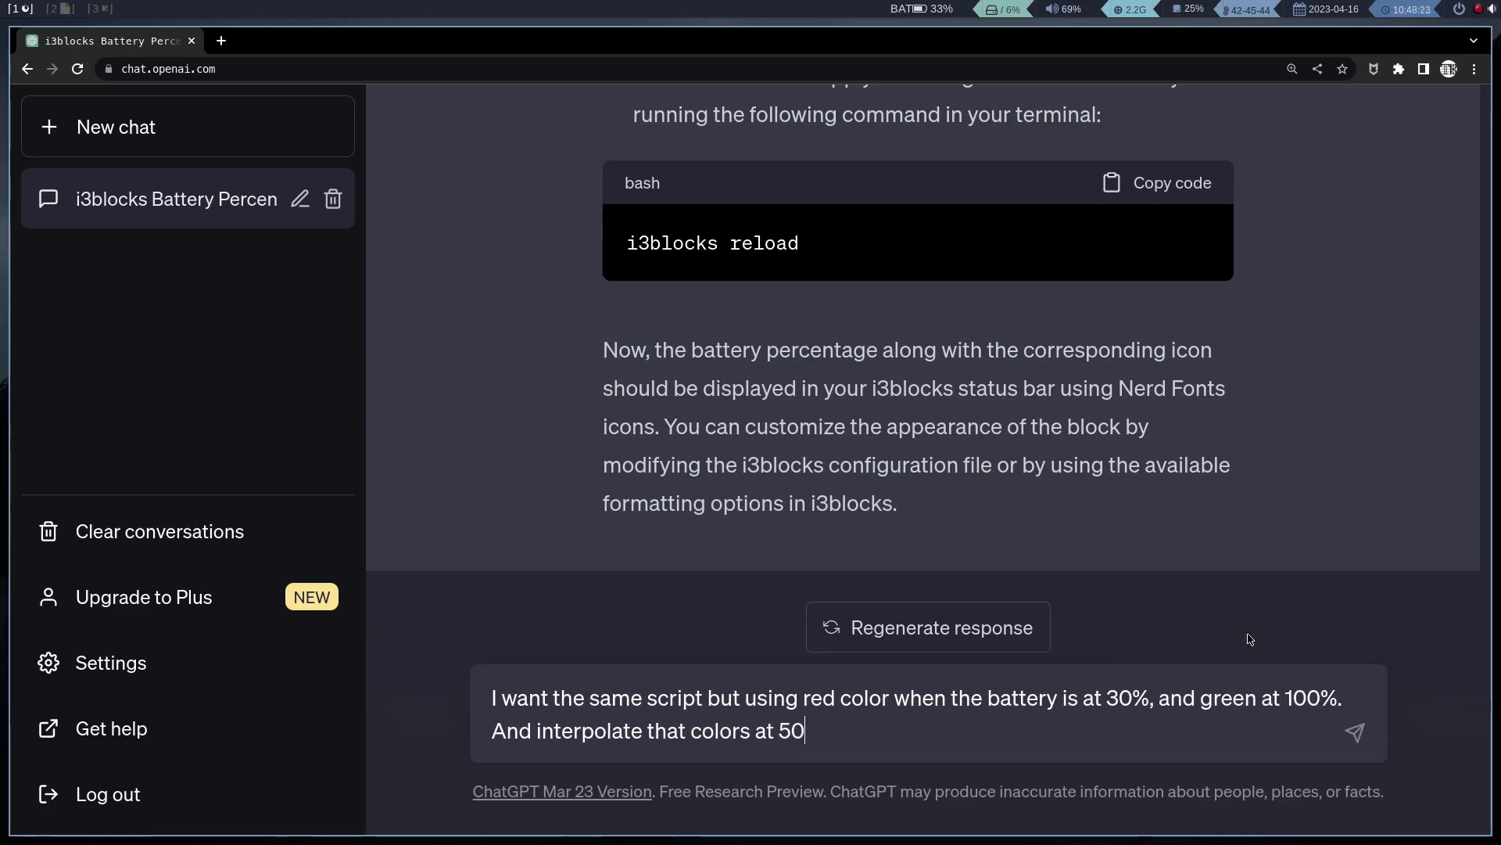
text(, 75)
key(BackSpace)
key(BackSpace)
key(BackSpace)
key(BackSpace)
text(and 7)
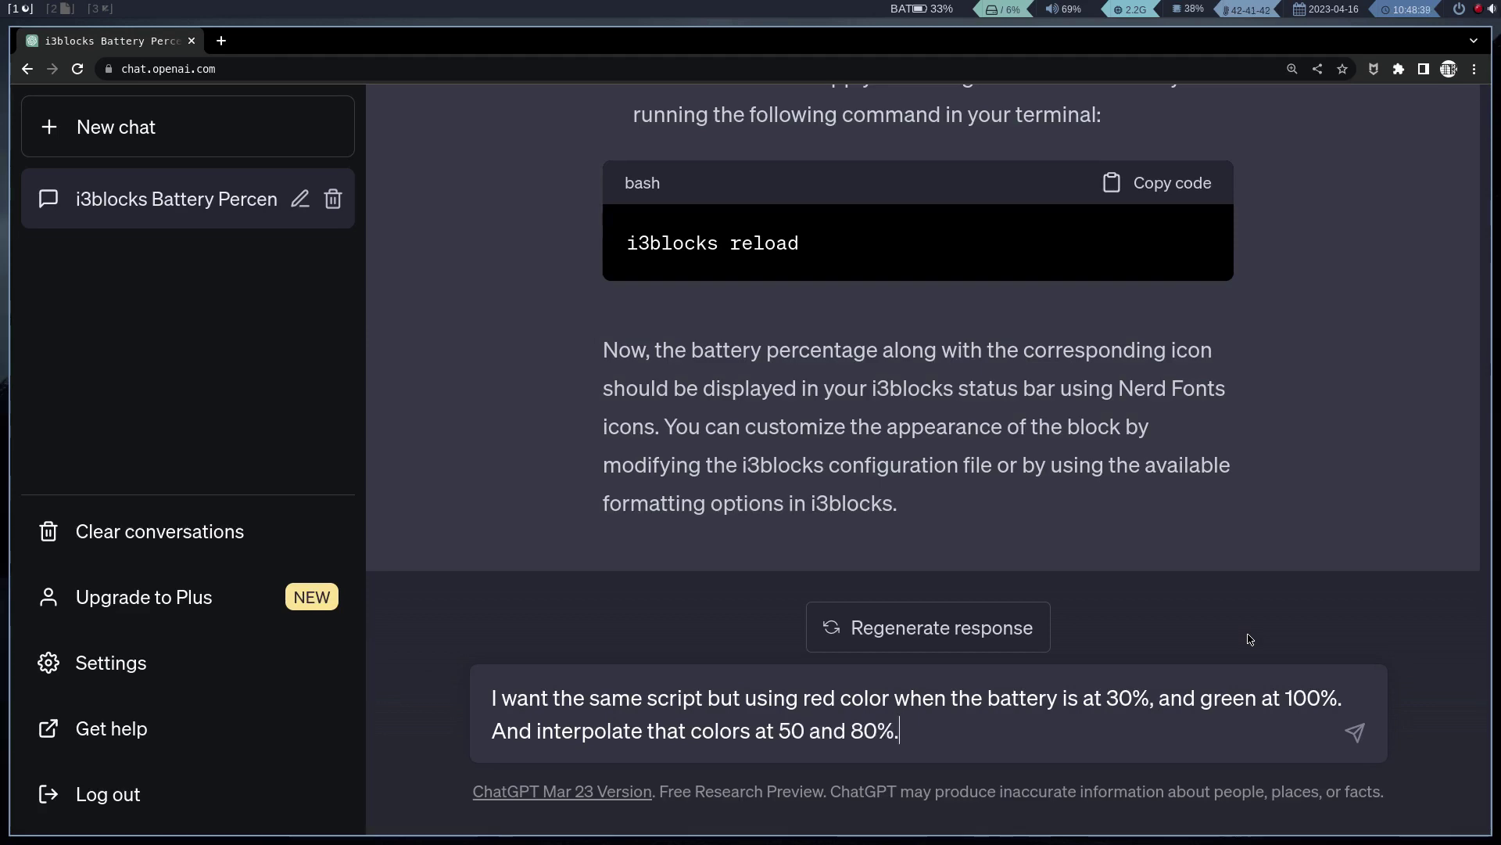
text(0%.)
key(Return)
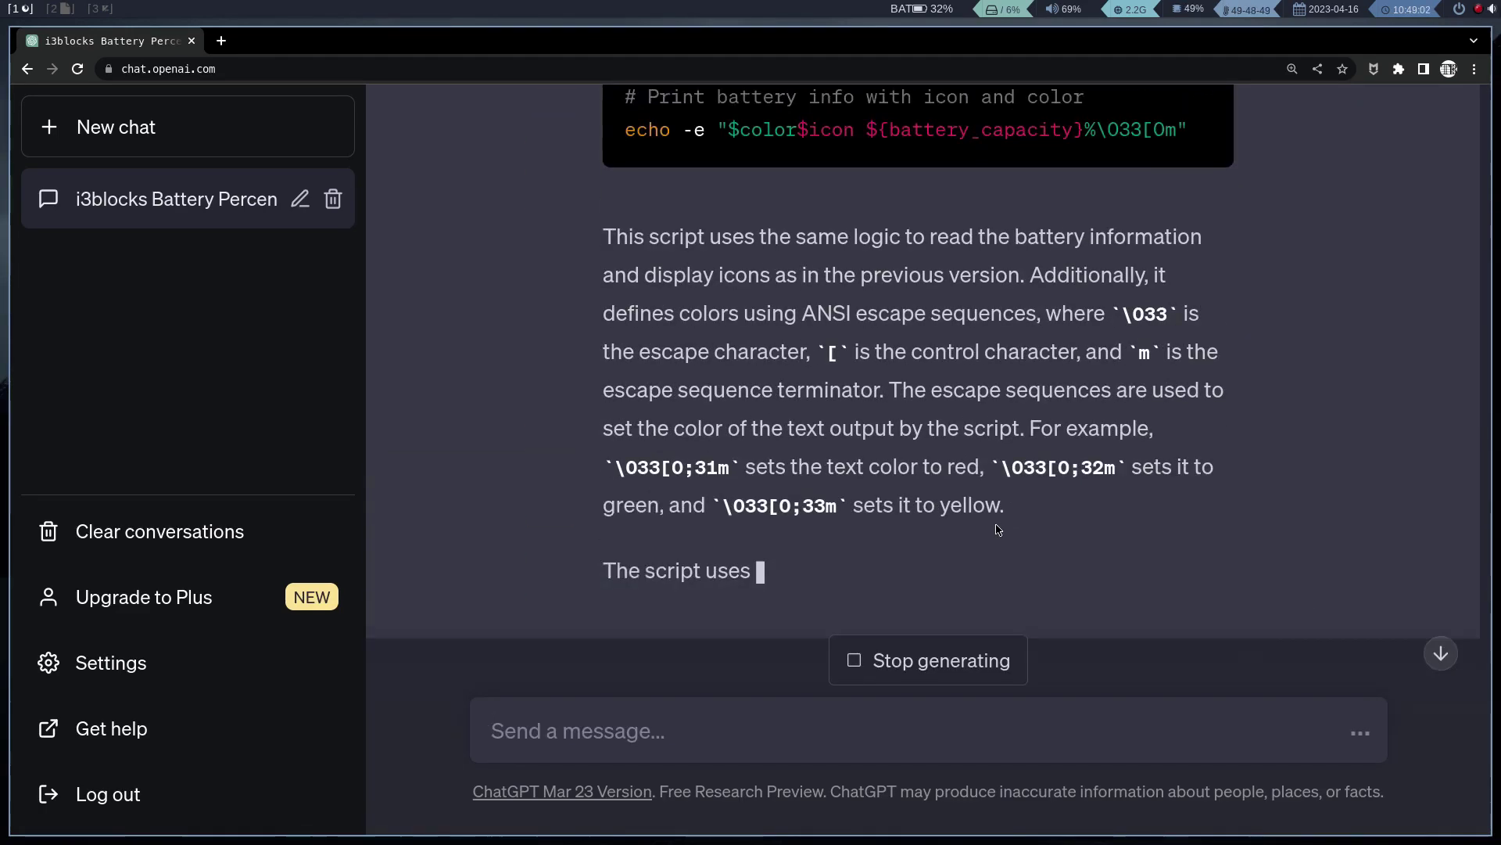
Step: Select the reply's colour logic through the echo line
scroll(997, 525, up, 5)
drag(1188, 532, 591, 378)
right_click(590, 378)
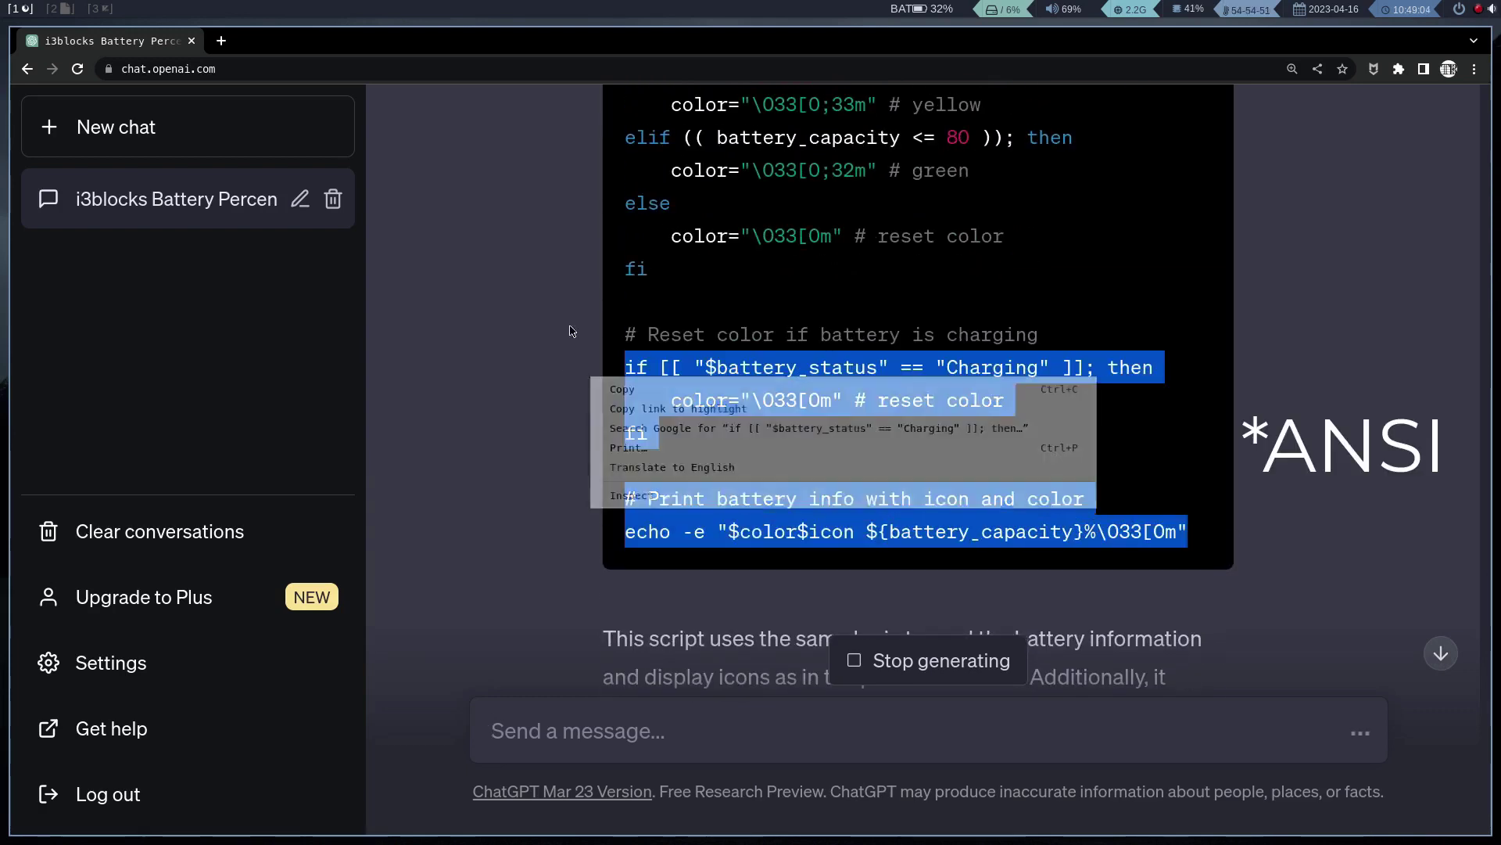
click(668, 318)
drag(1201, 535, 729, 471)
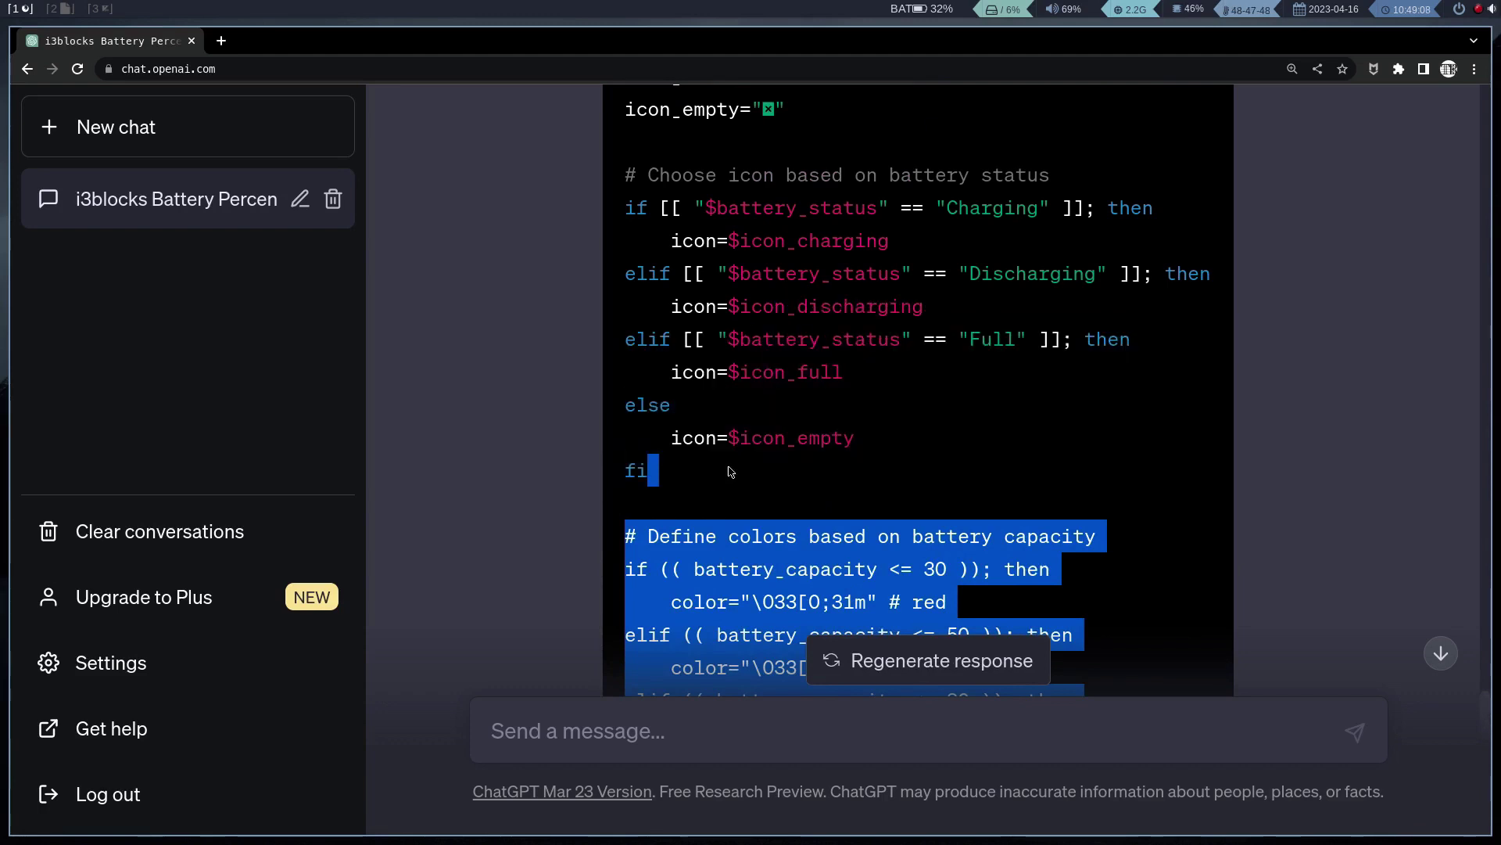
scroll(721, 373, down, 3)
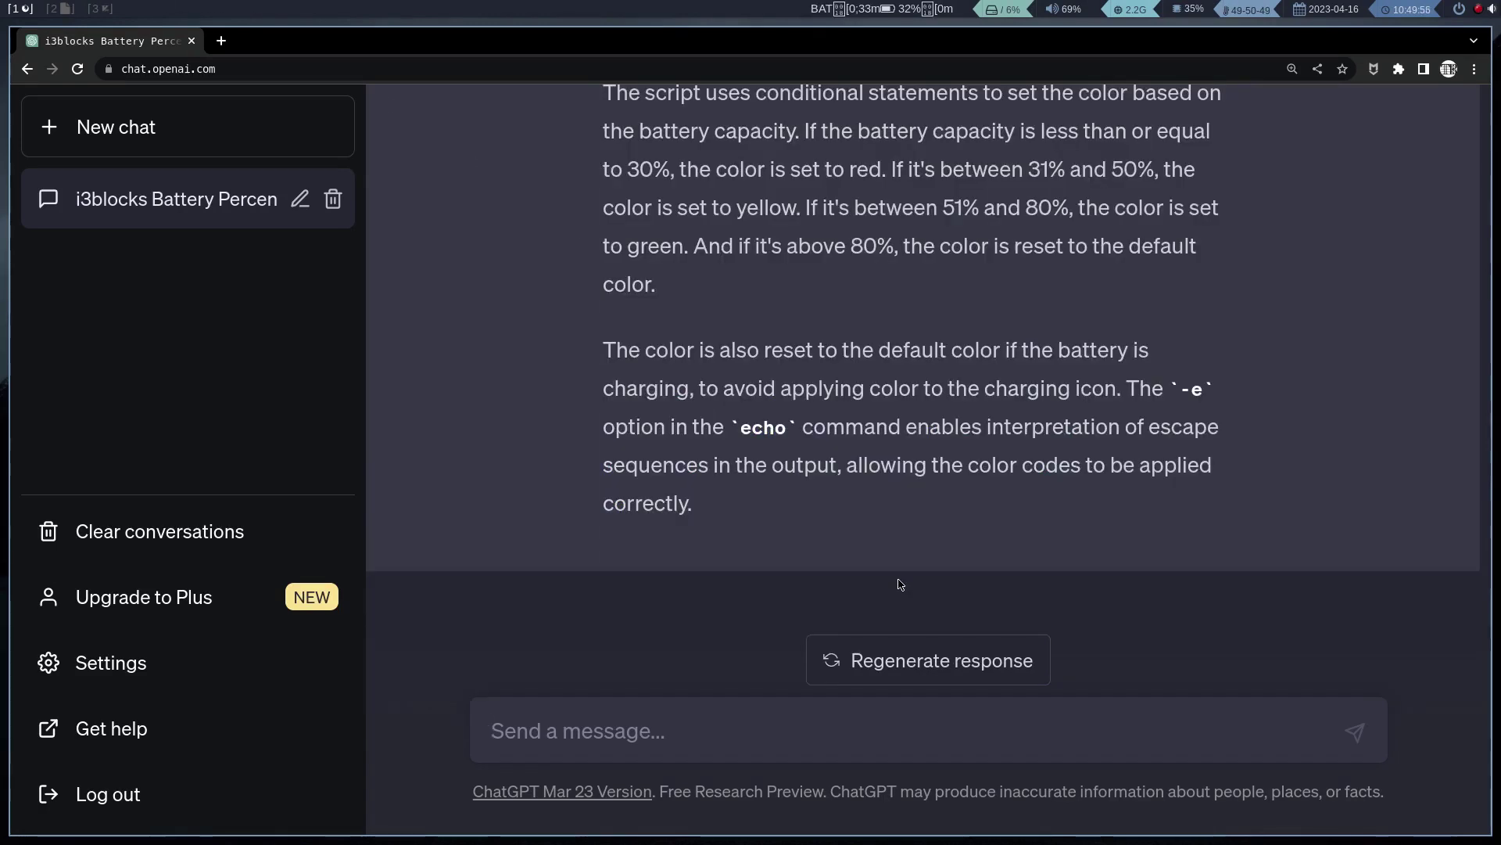
Step: Request the same script using hexadecimal colours and select the returned colour block
text(I want the same s)
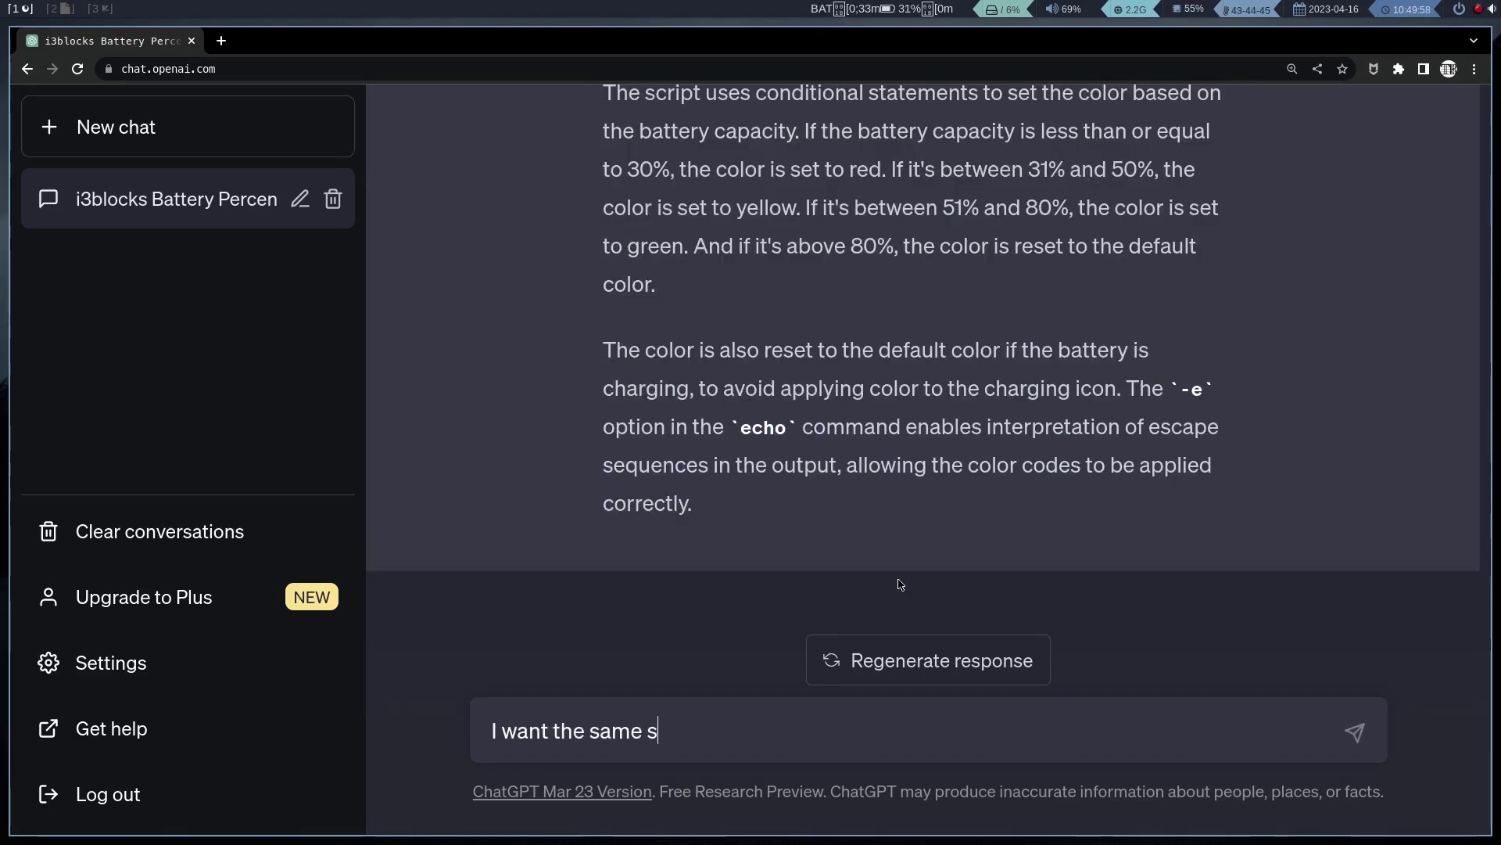
text(cript but using hexadecimal format)
key(Return)
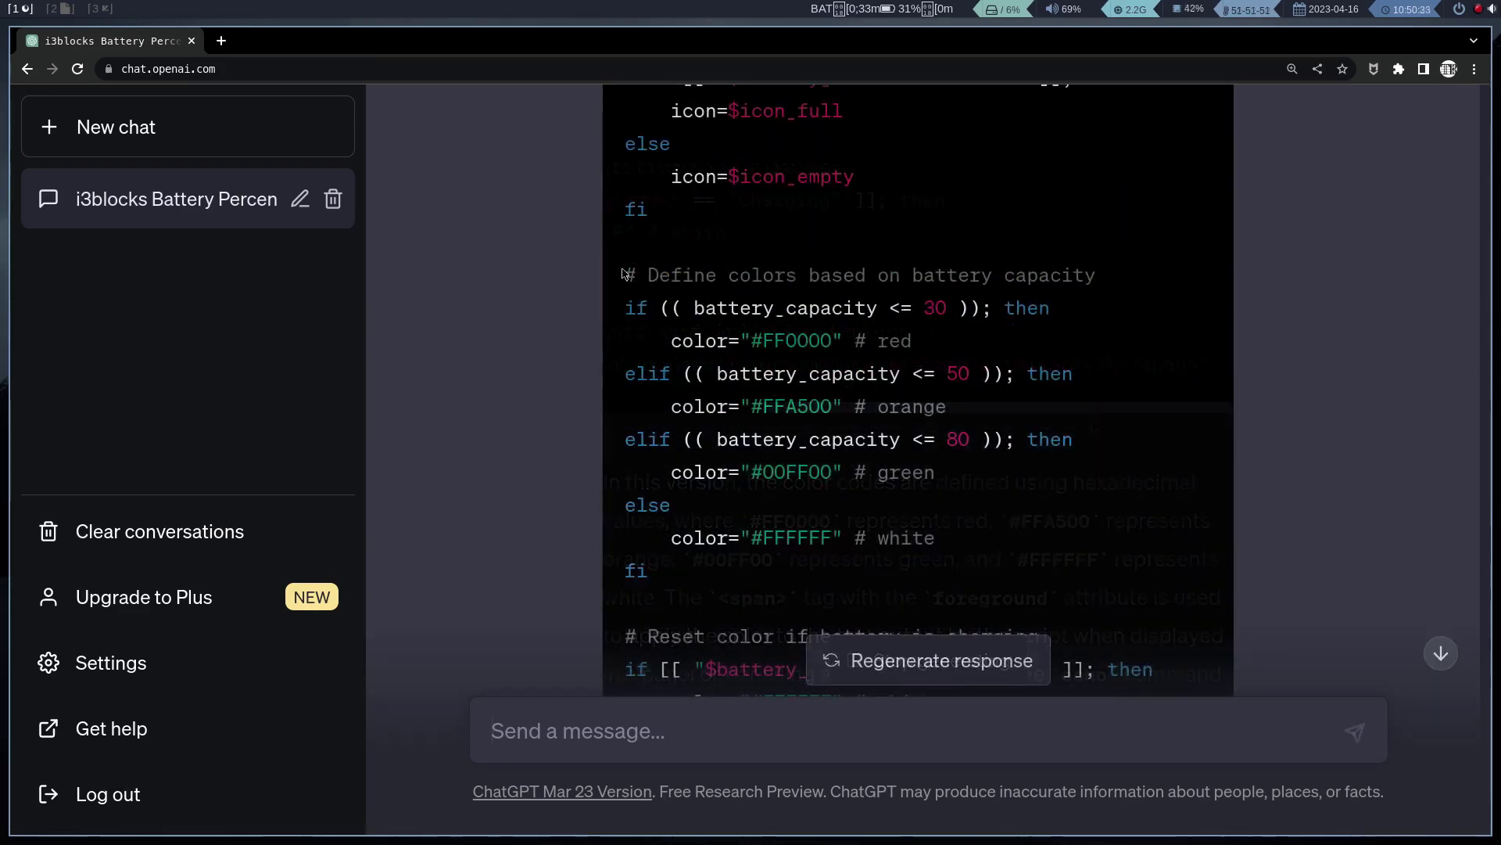
drag(625, 269, 1292, 498)
scroll(864, 430, down, 4)
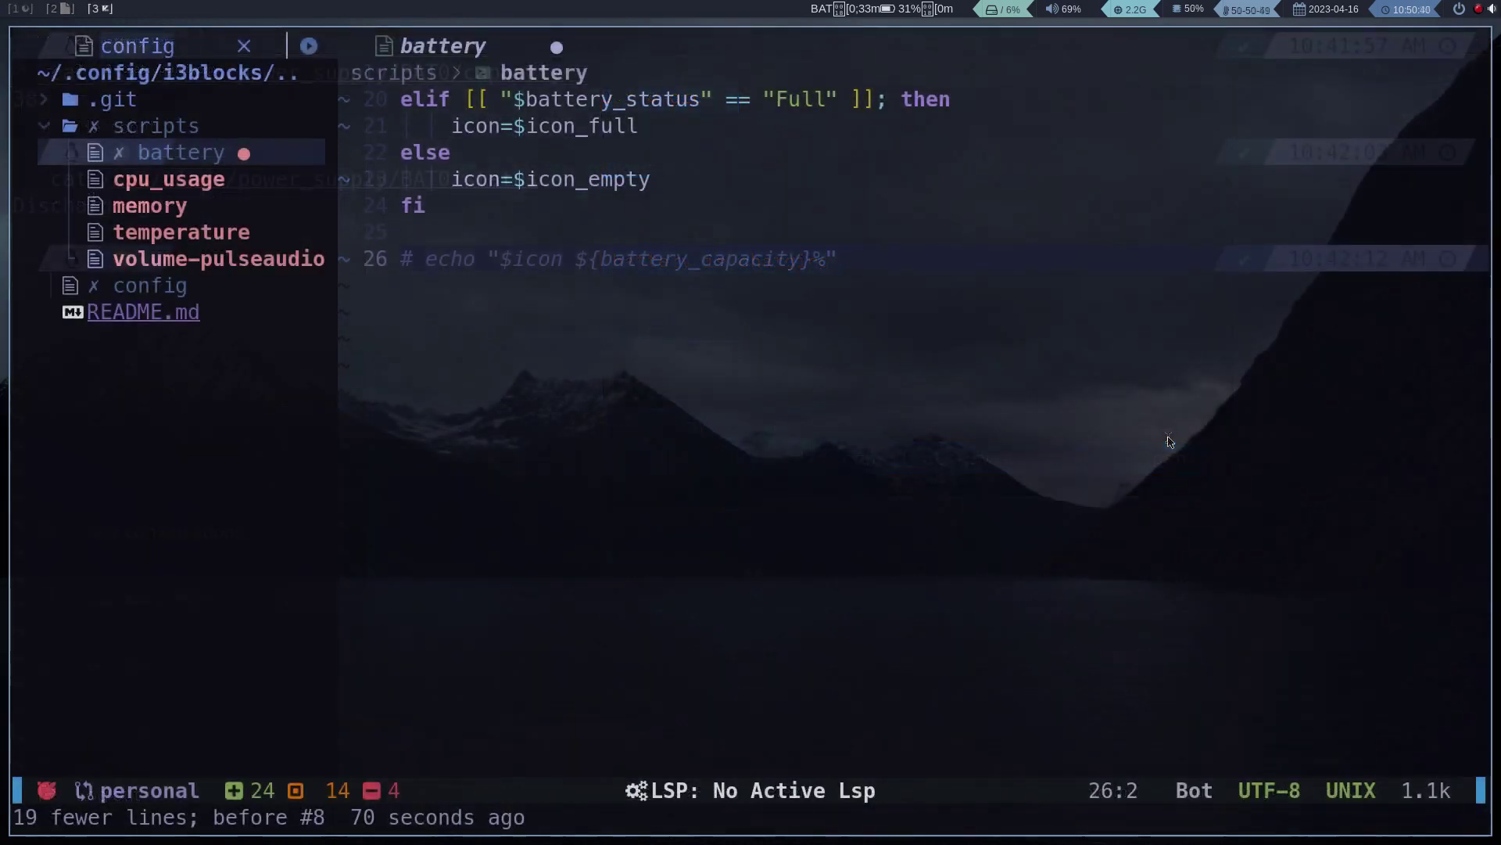
Step: Paste the colour logic and pango echo below the old echo and save the battery script
key(o)
key(Return)
key(ctrl+shift+v)
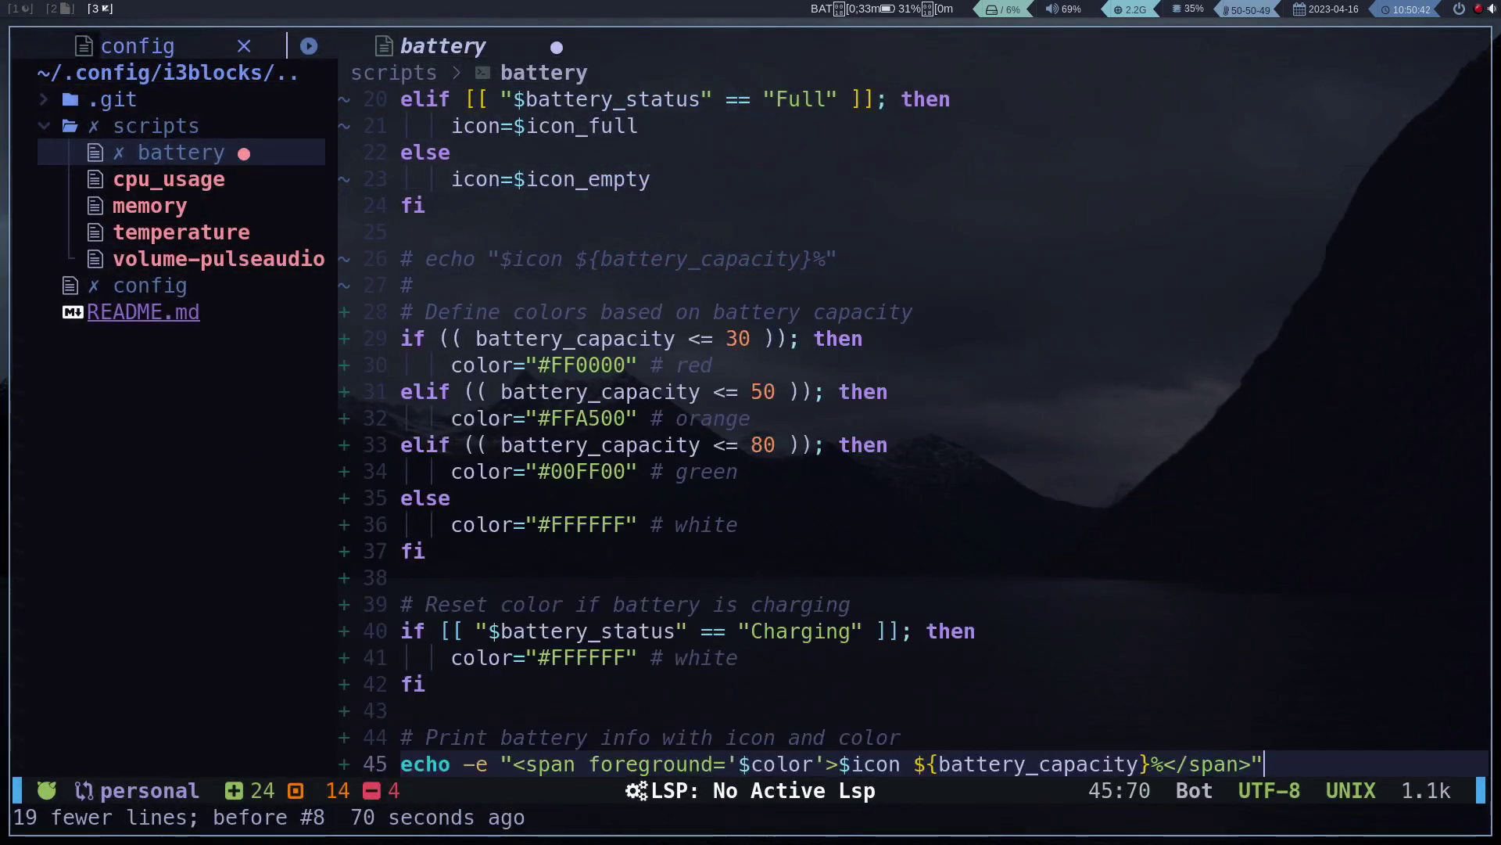
key(Escape)
key(k)
key(k)
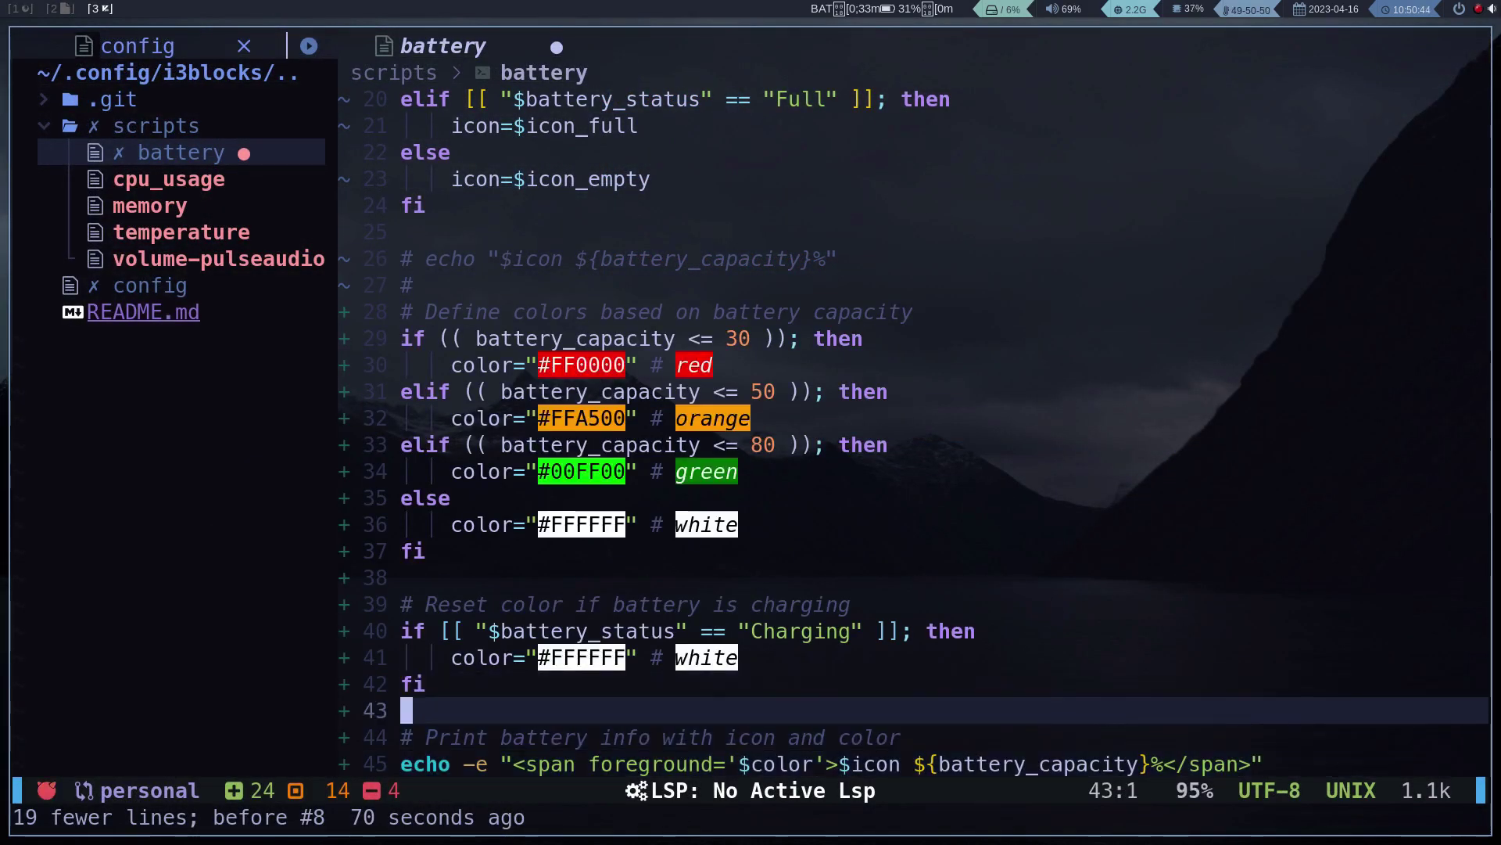
text(:w)
key(Return)
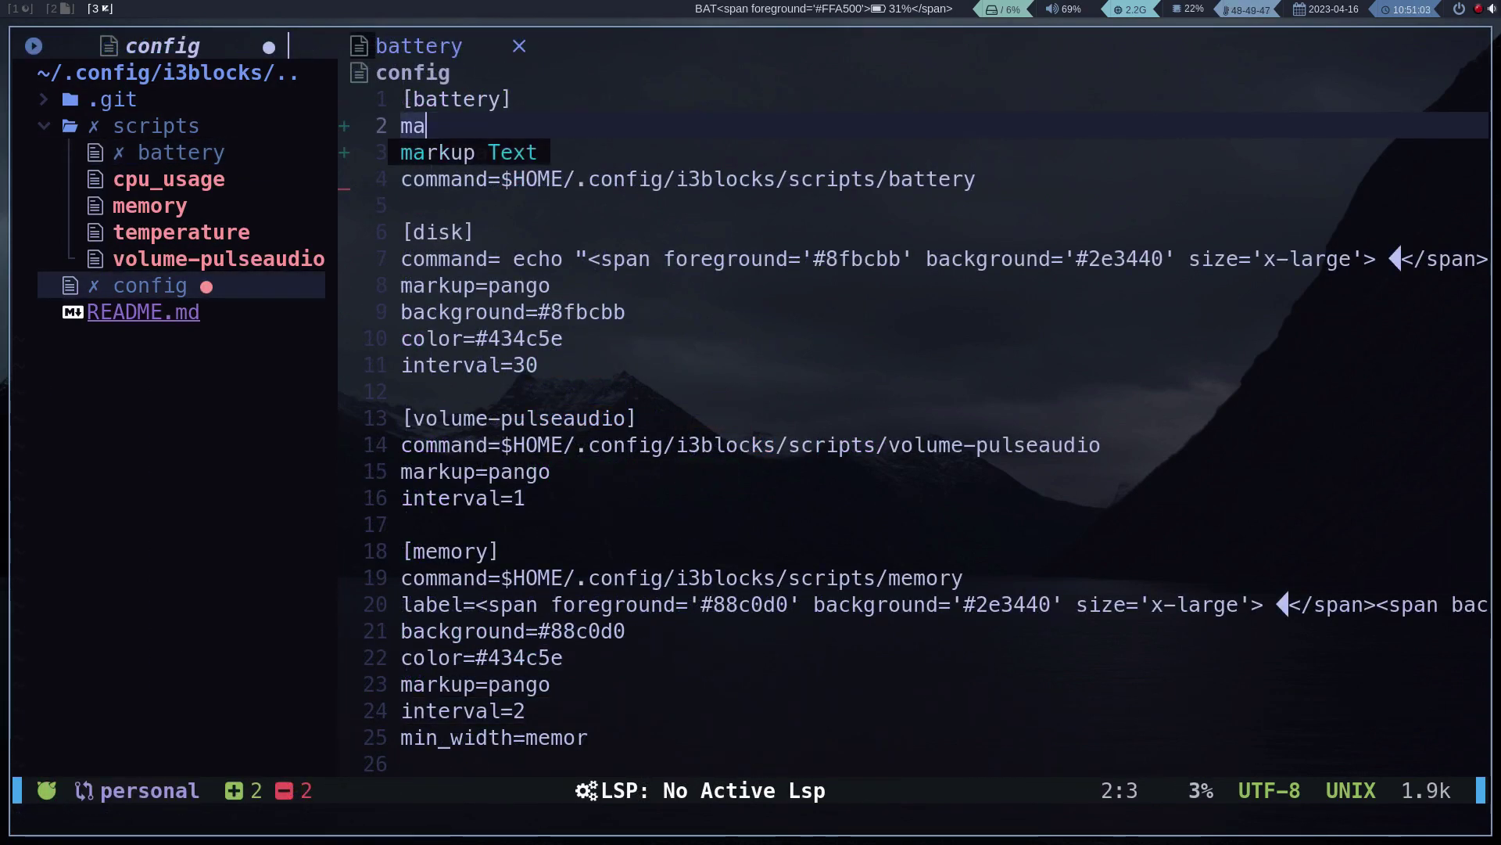
Step: Add markup=pango under [battery] in the i3blocks config and save it
text(rkup=pango)
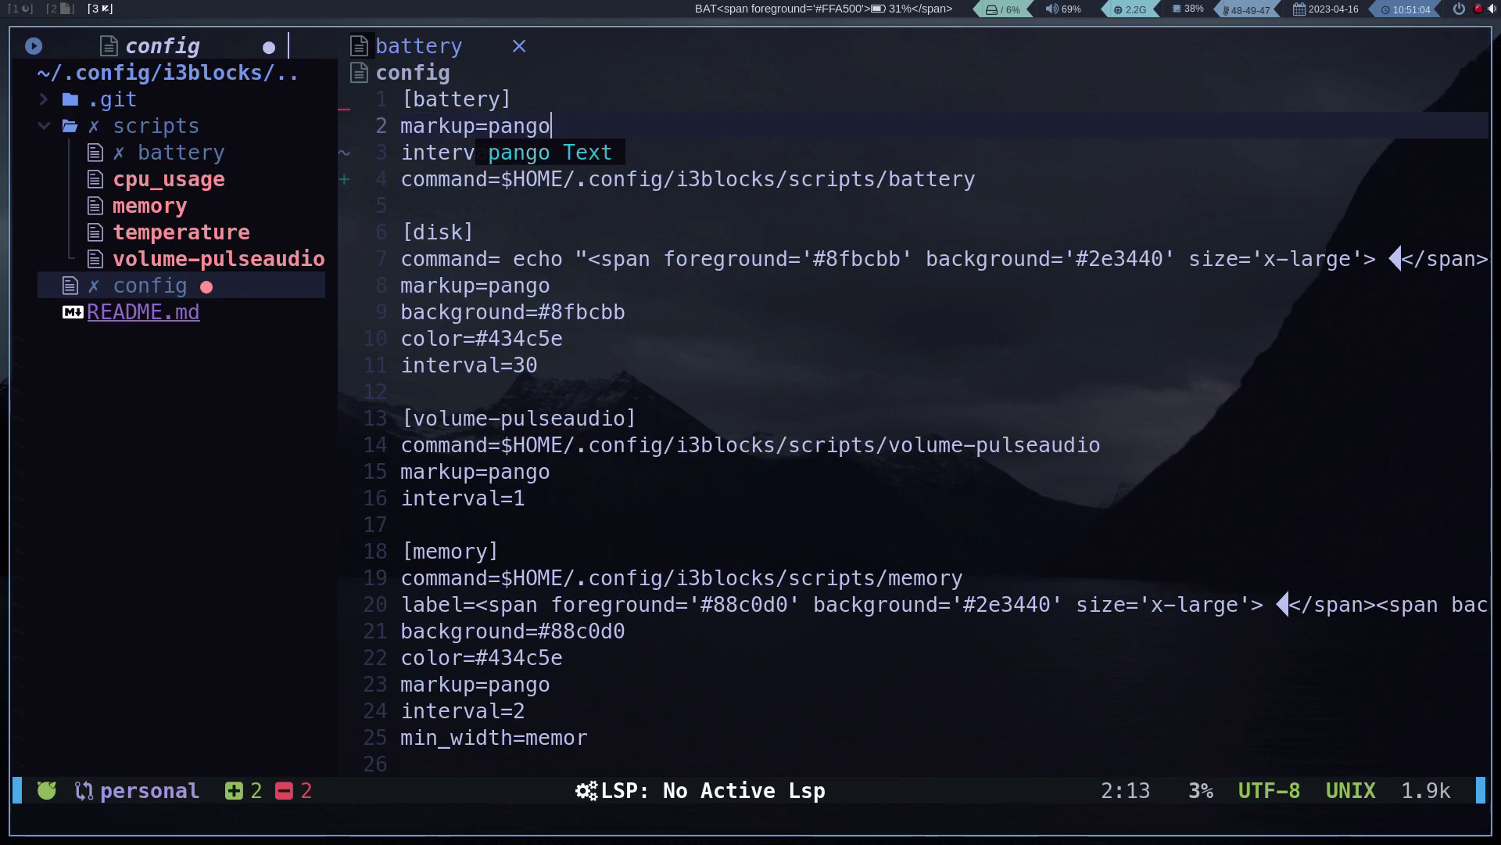
key(Escape)
text(:w)
key(Return)
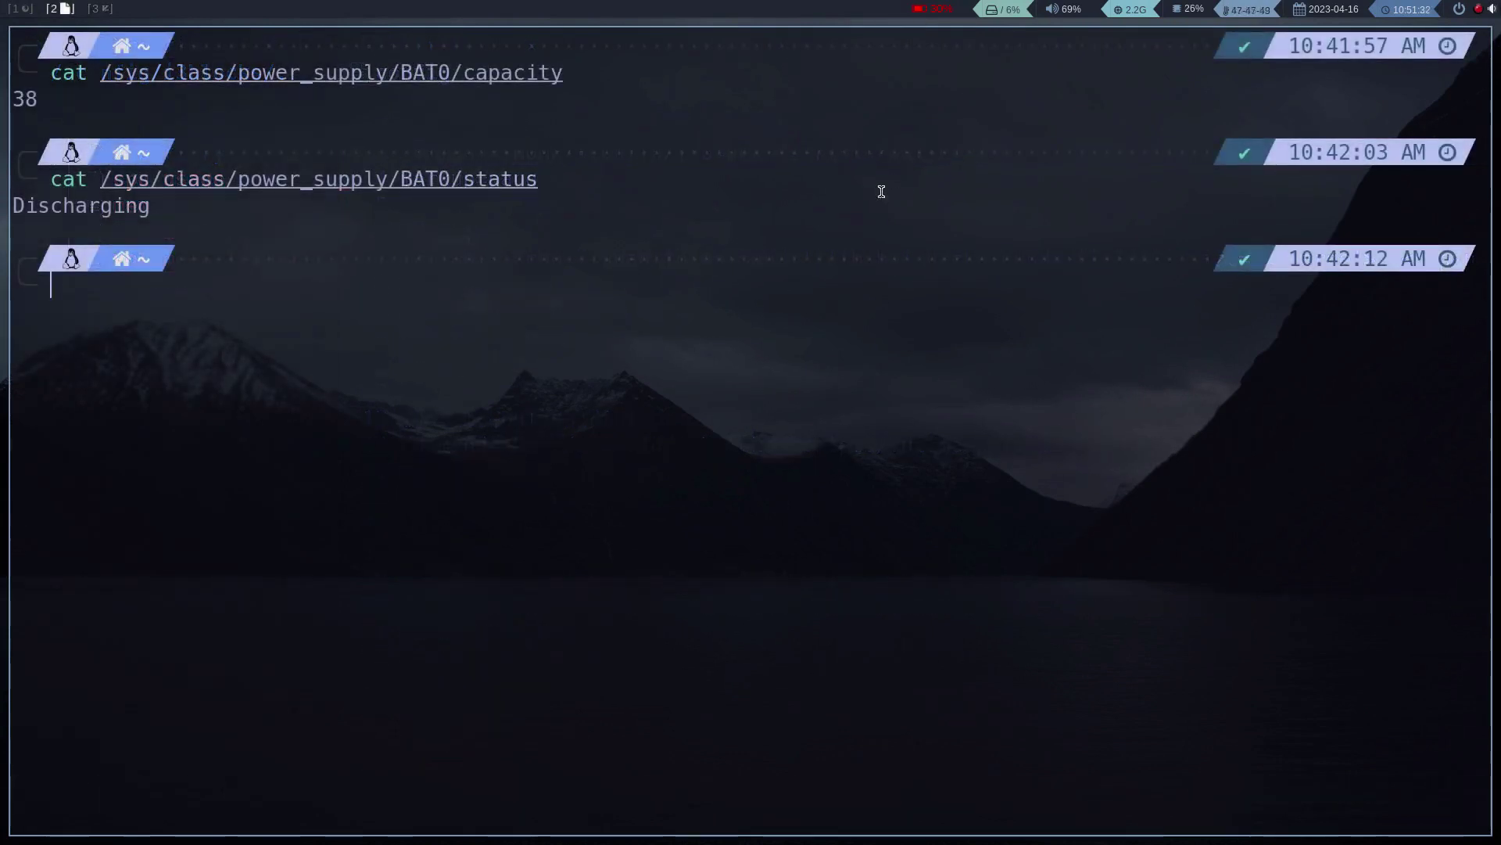
Step: Rerun the BAT0 status check twice until it reports Charging, then return to workspace 3
key(Up)
key(Return)
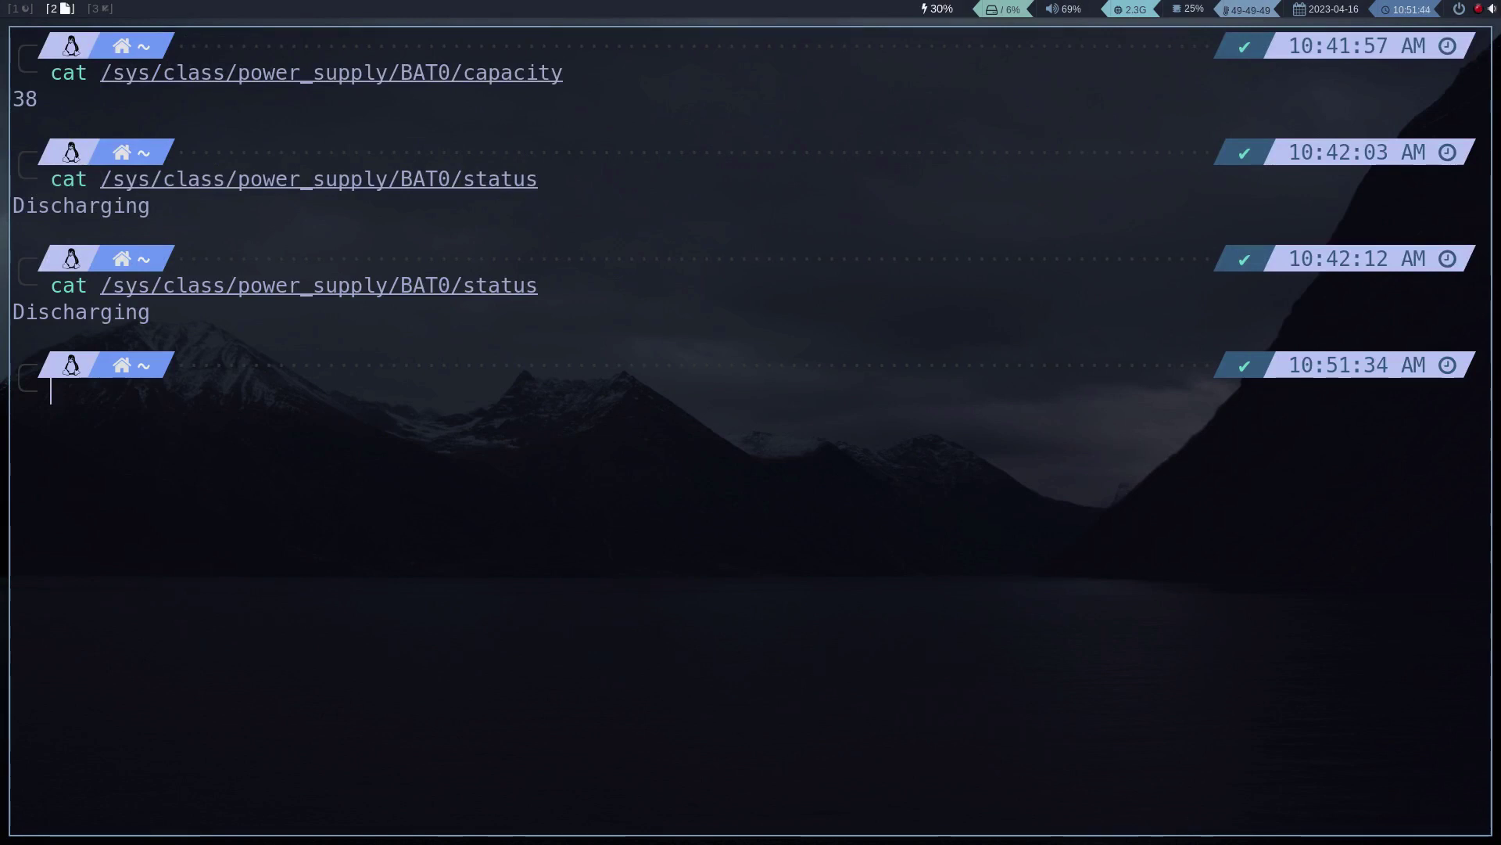
key(Up)
key(Return)
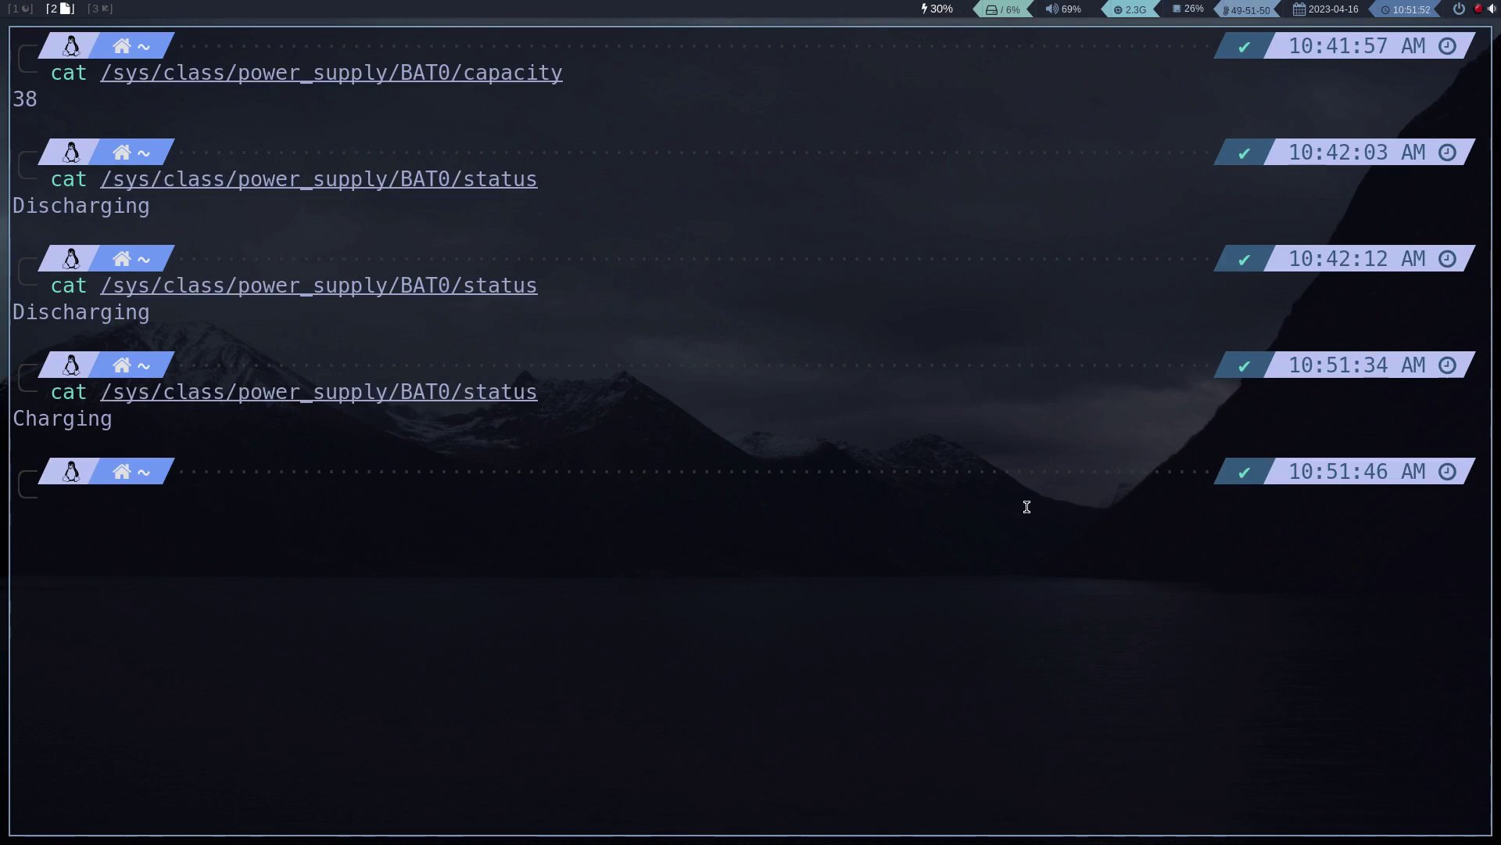
key(super+3)
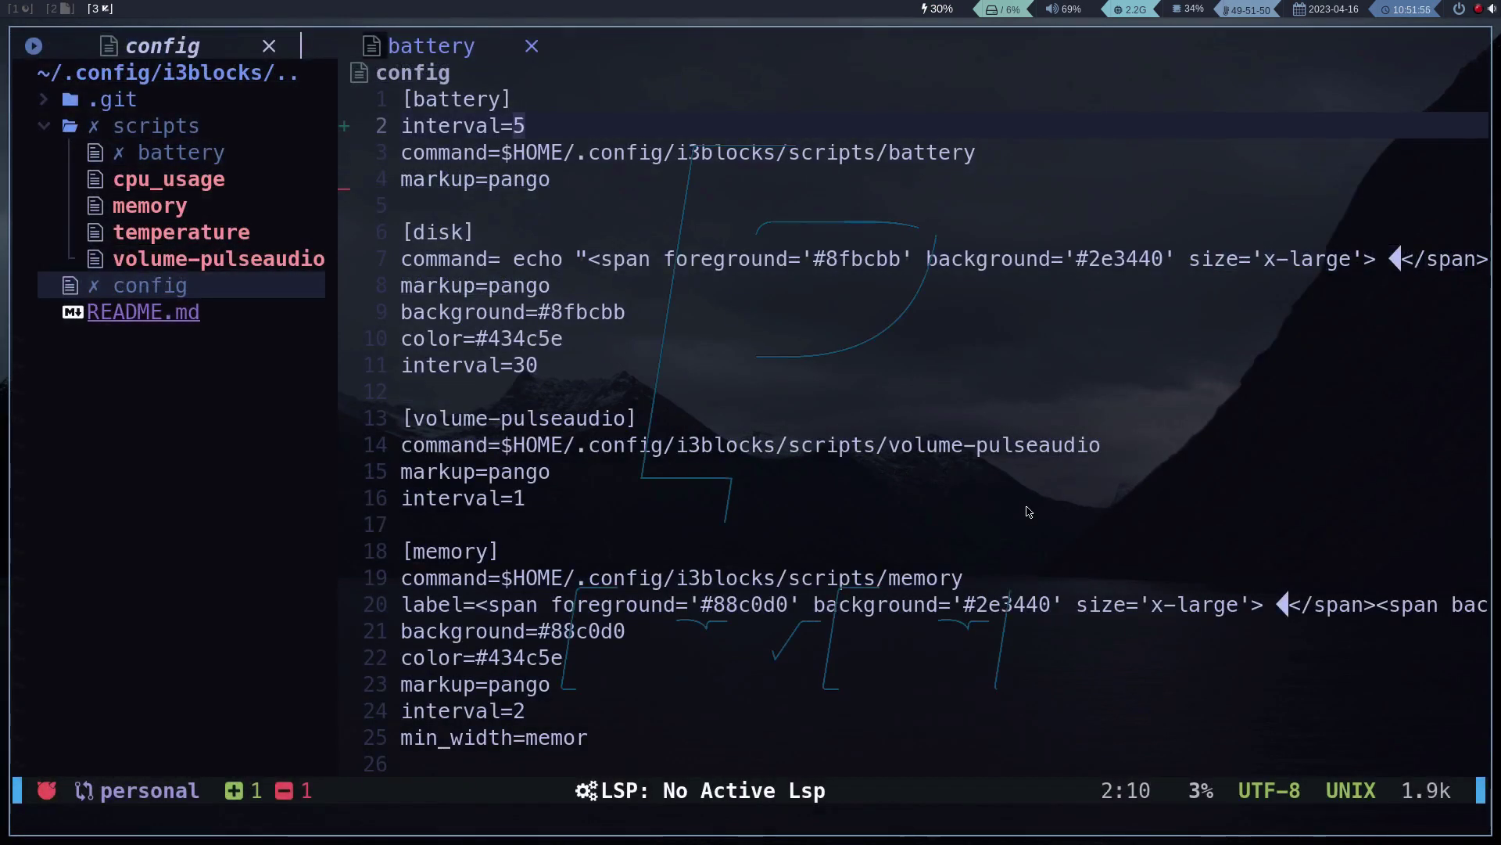
Step: Review the config's battery block, then switch to the battery script buffer
key(j)
key(j)
key(j)
key(j)
key(j)
key(j)
key(j)
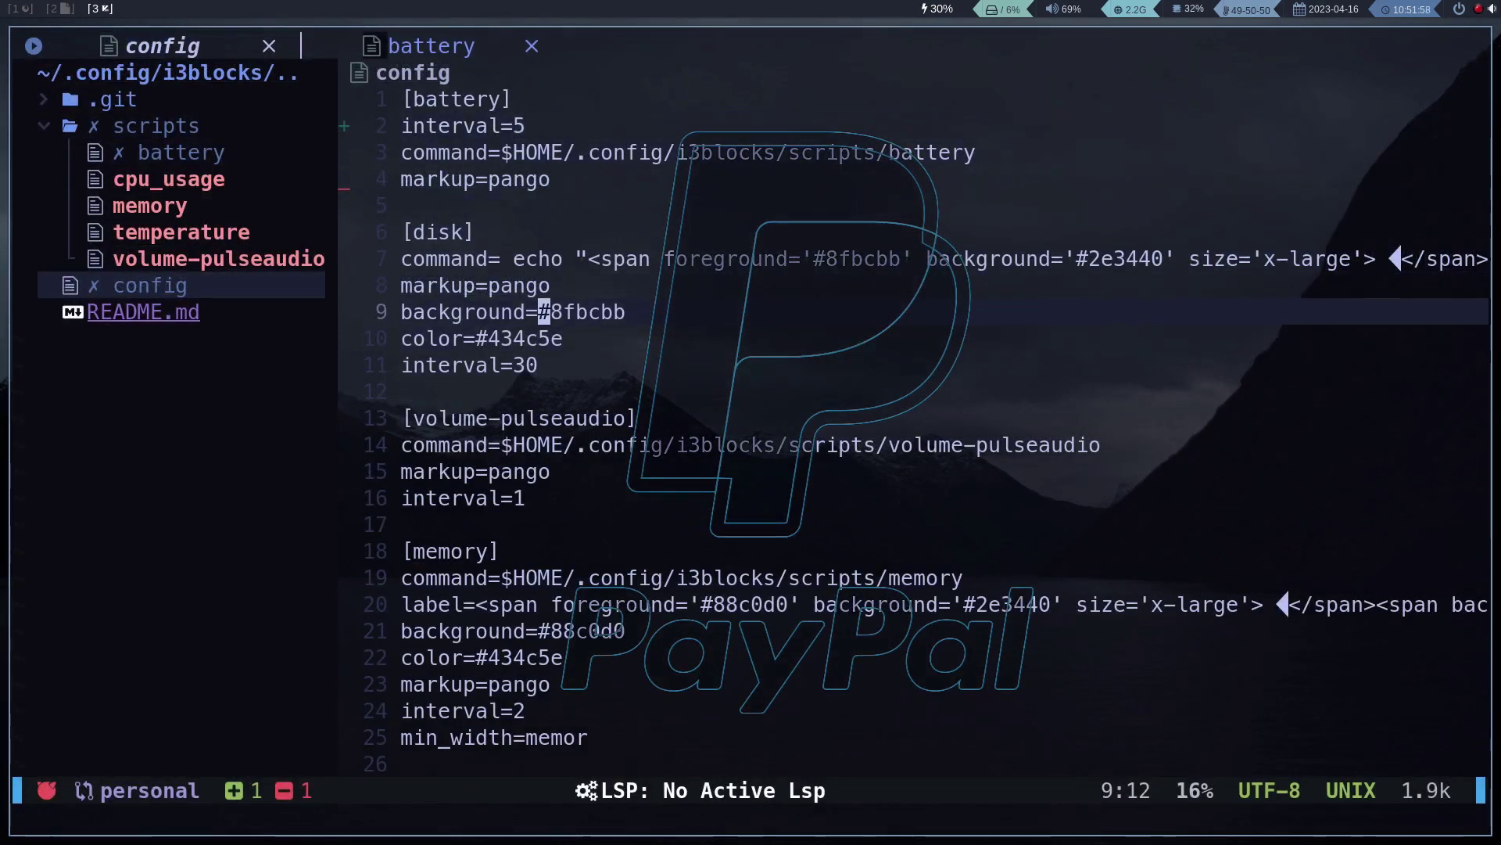
key(k)
key(k)
key(k)
key(k)
key(k)
key(k)
key(k)
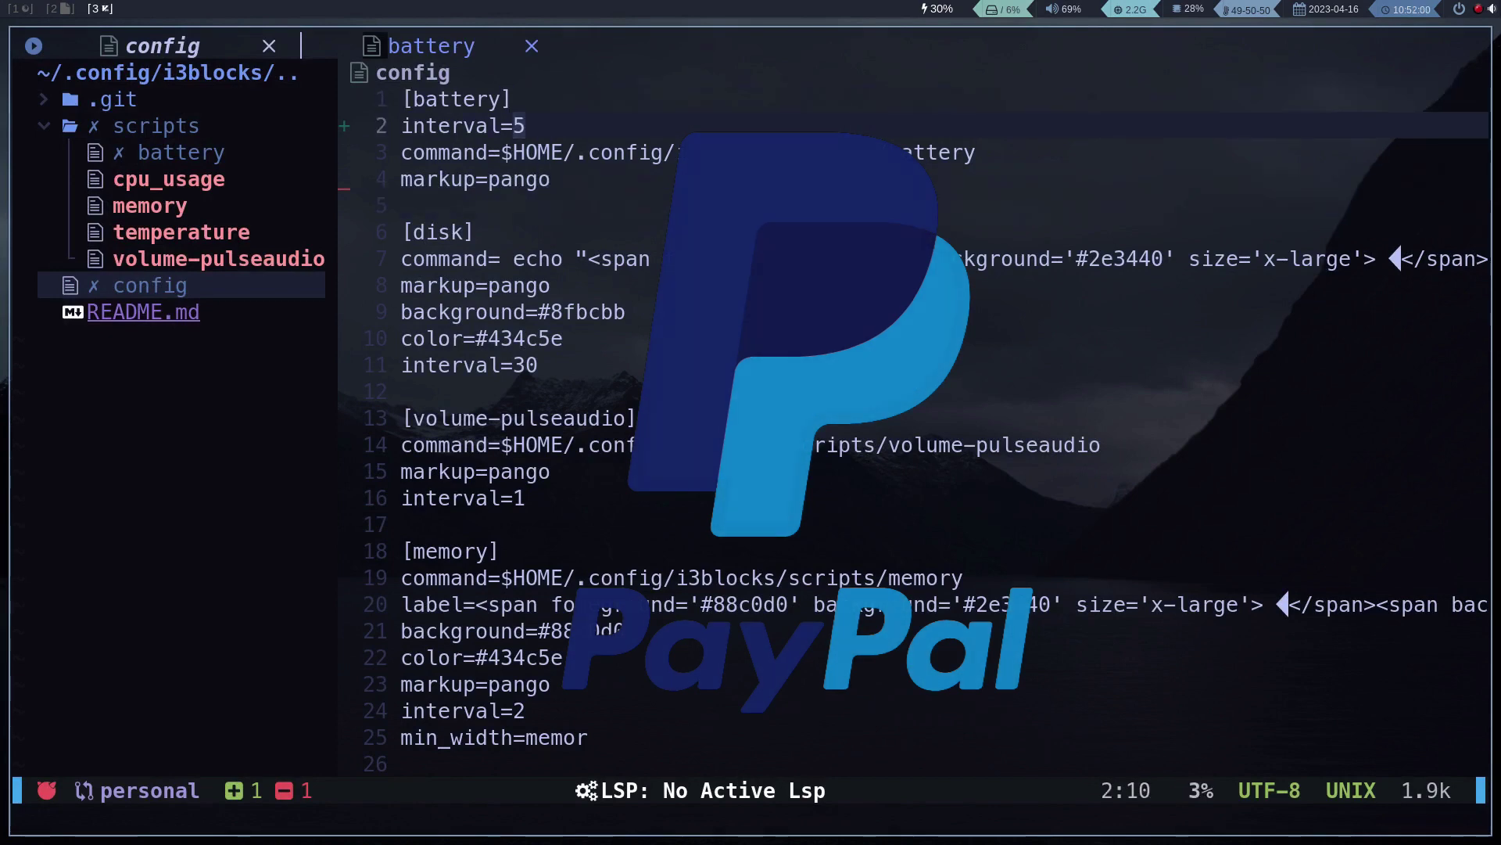
key(j)
key(j)
key(j)
key(j)
key(j)
key(j)
key(k)
key(k)
key(k)
key(k)
key(k)
key(k)
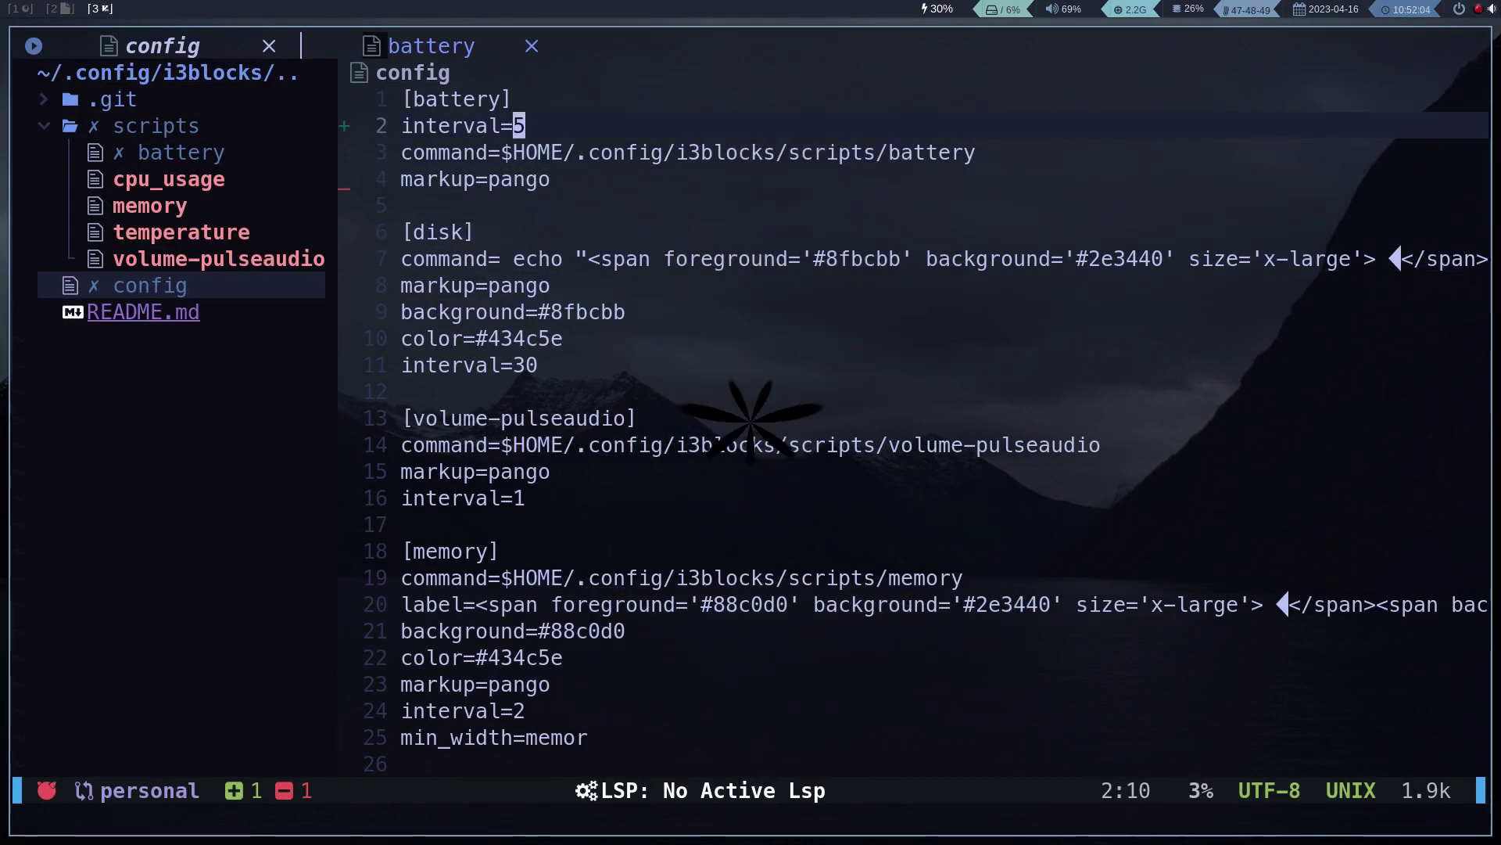
key(shift+l)
key(j)
key(j)
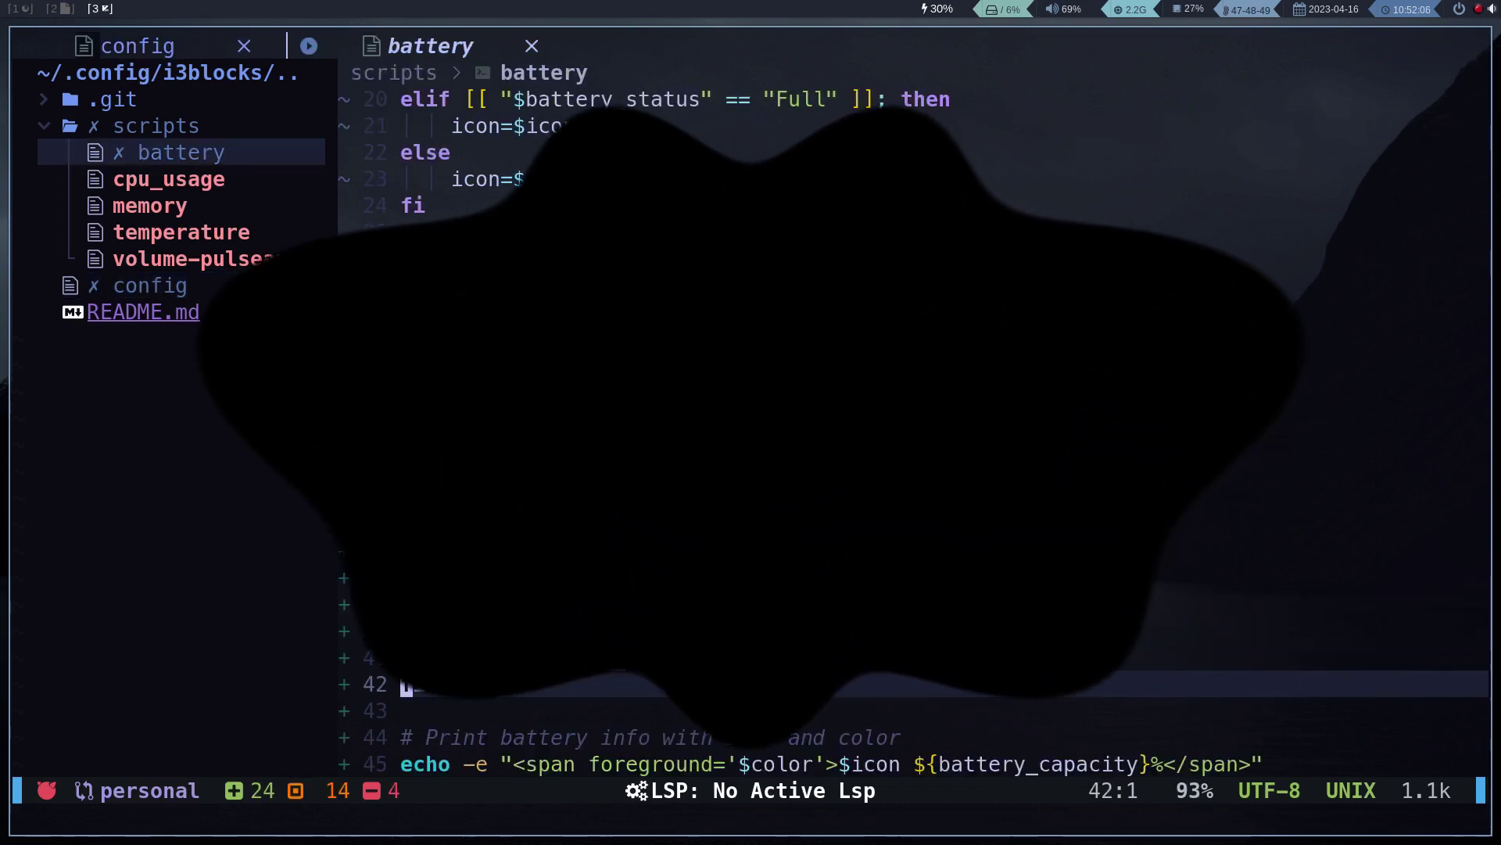